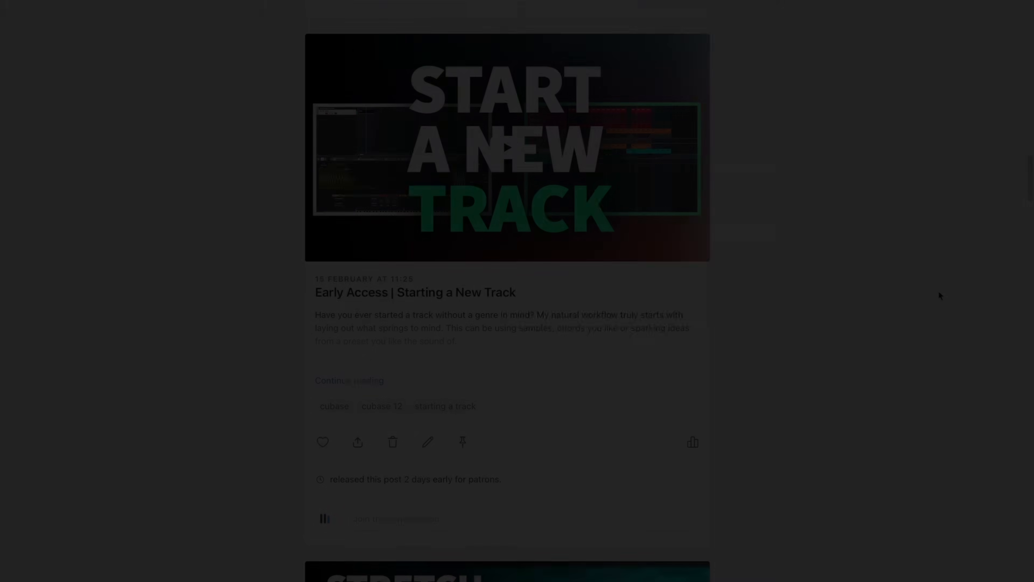
# - Look through the creator's posts on timestretching audio, the Vital 1.5.5 skins and the livestream poll
pyautogui.scroll(-8, 937, 291)
pyautogui.scroll(1, 938, 292)
pyautogui.scroll(-5, 937, 293)
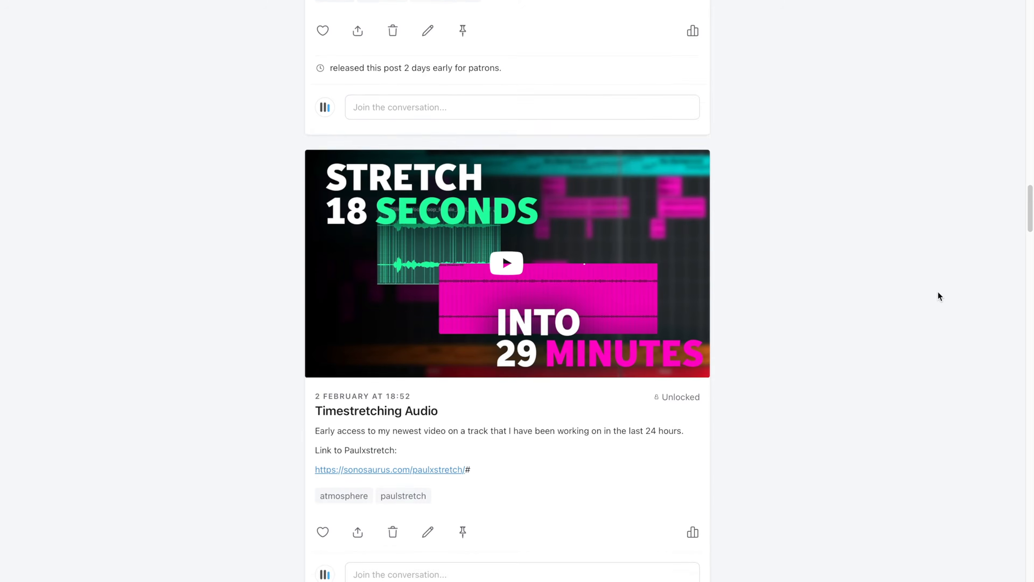
pyautogui.scroll(-9, 938, 293)
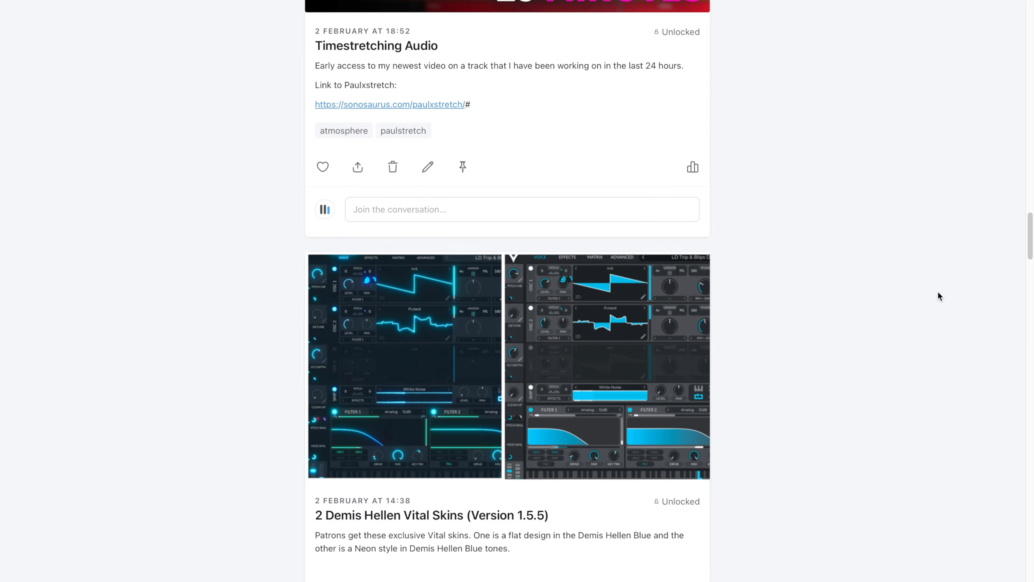
pyautogui.scroll(-3, 938, 292)
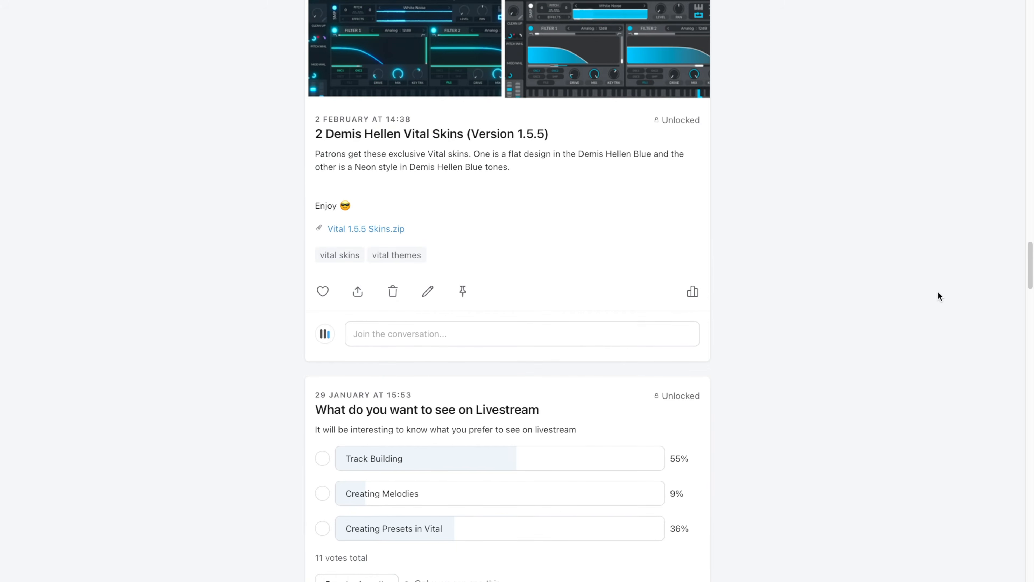
pyautogui.scroll(-4, 938, 291)
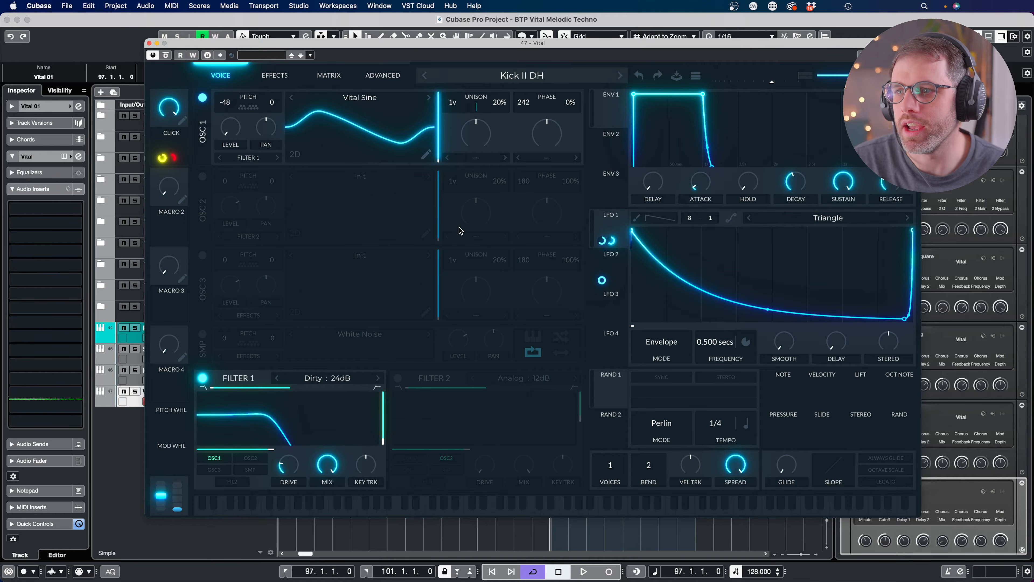
# - Reposition the Vital synth window and audition the Kick II DH preset in the project loop
pyautogui.moveTo(458, 44); pyautogui.dragTo(362, 53)
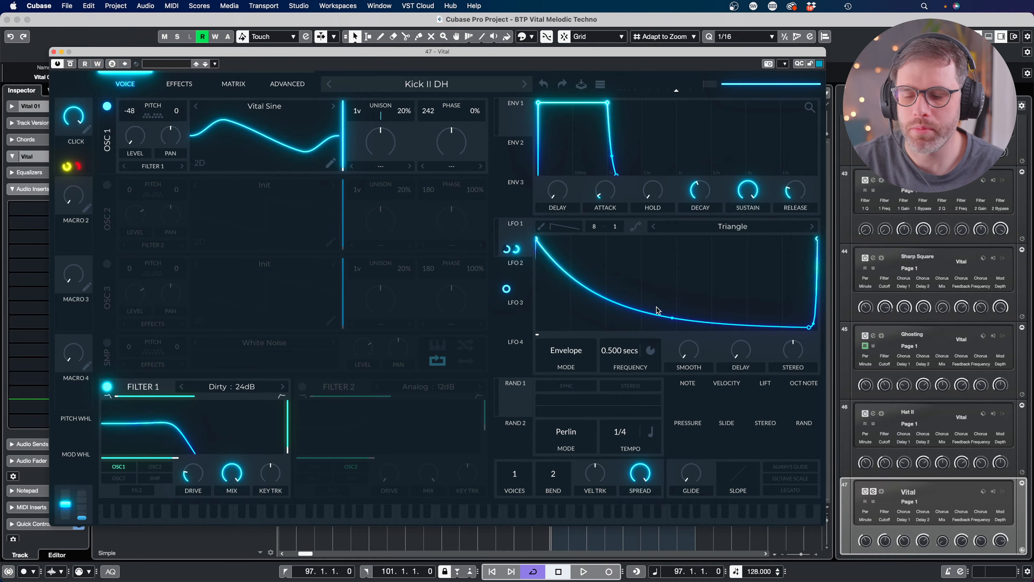
pyautogui.press('space')
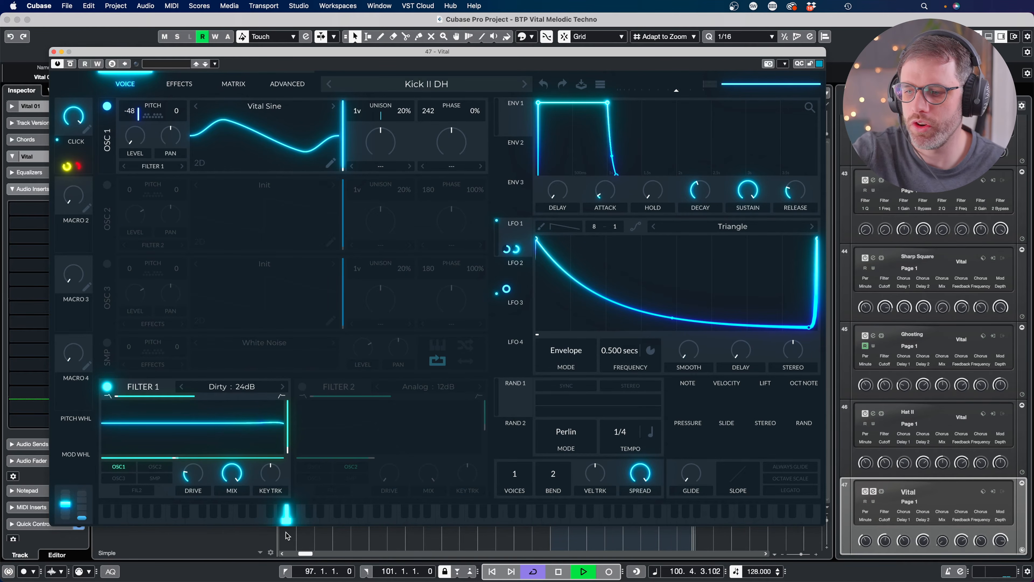
pyautogui.press('space')
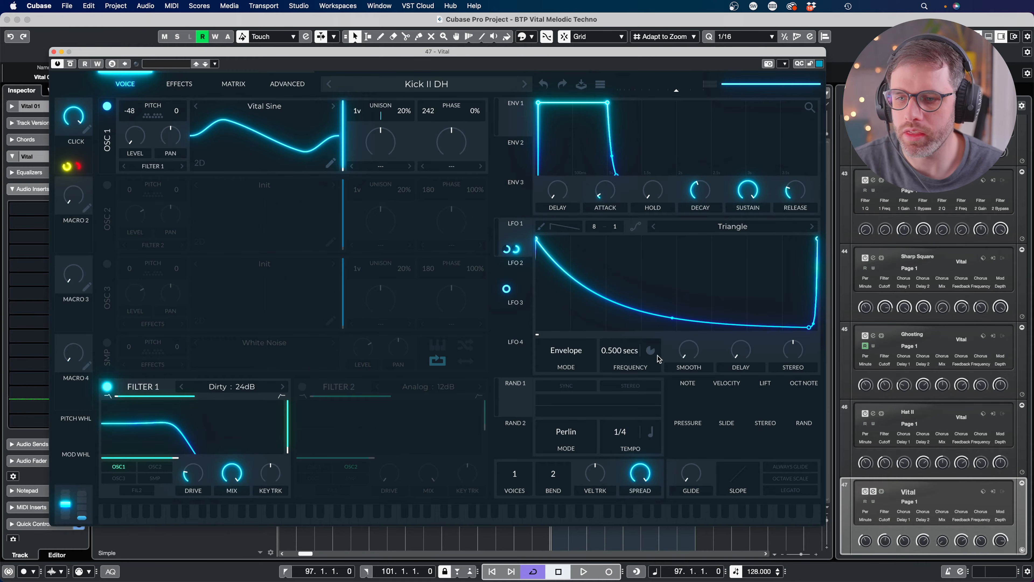
# - Set LFO 1 to Trigger mode and sync its rate to a 1/4 tempo
pyautogui.click(515, 277)
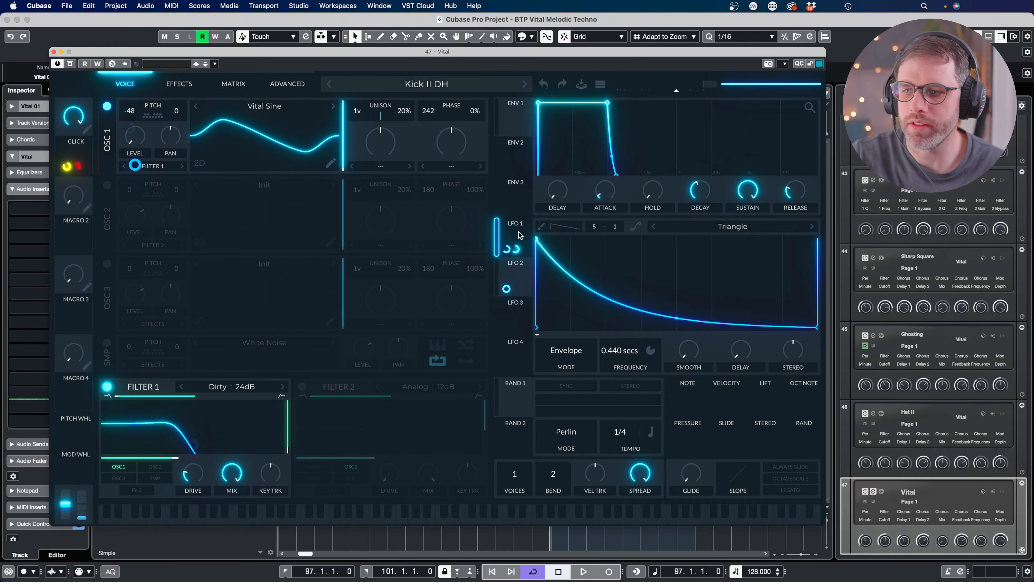
pyautogui.click(519, 235)
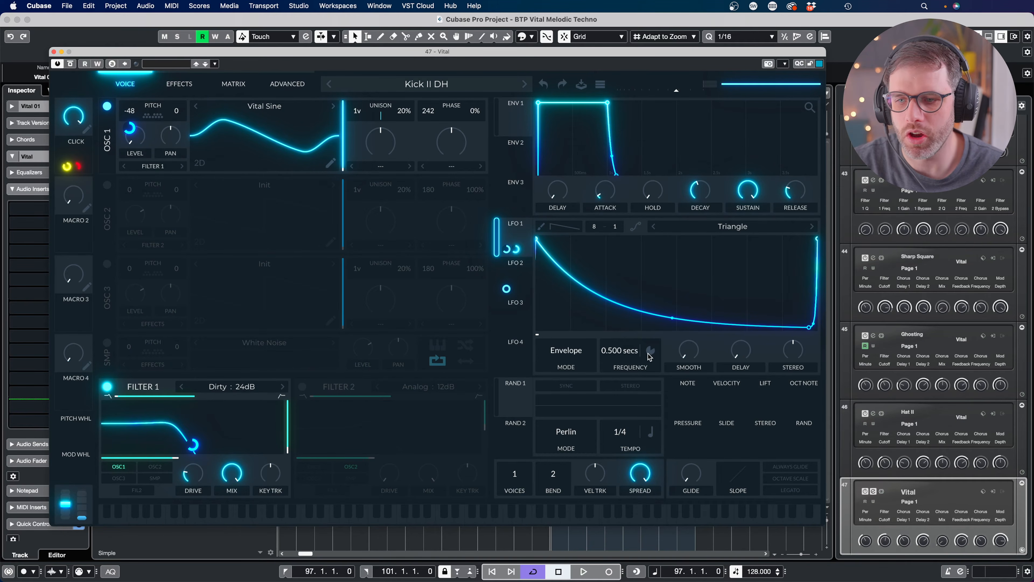
pyautogui.click(579, 346)
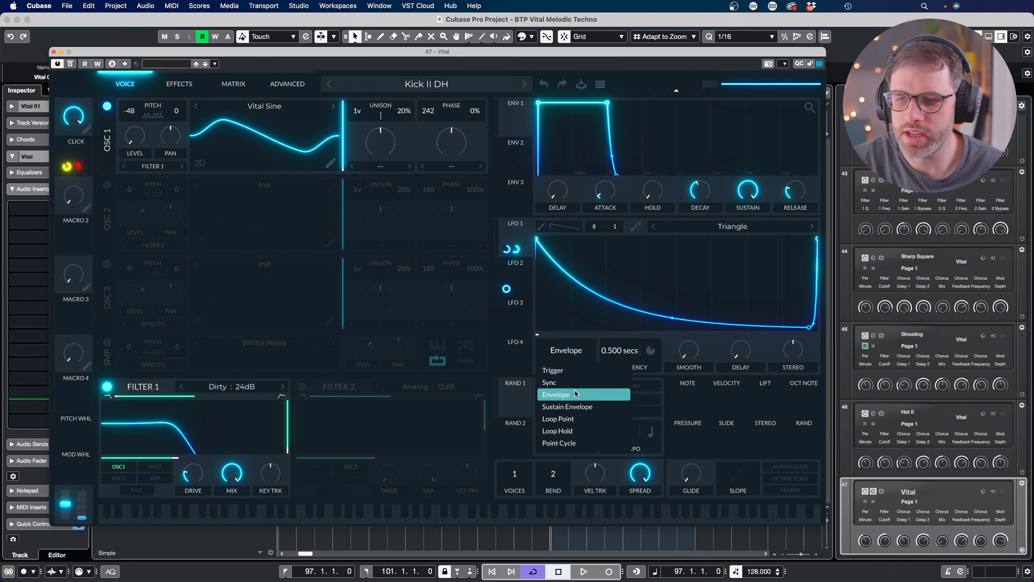
pyautogui.click(594, 366)
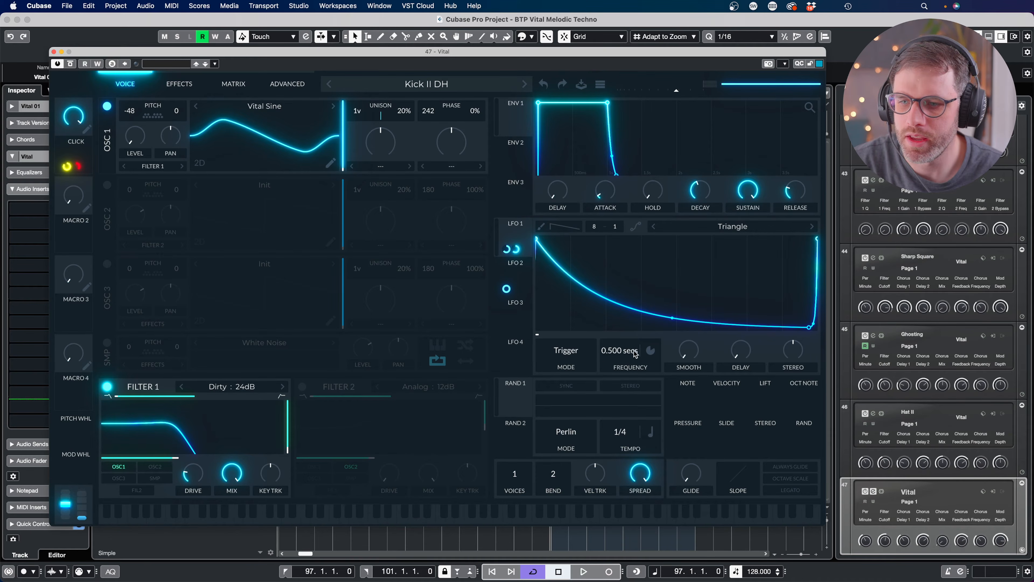
pyautogui.click(647, 352)
pyautogui.click(650, 381)
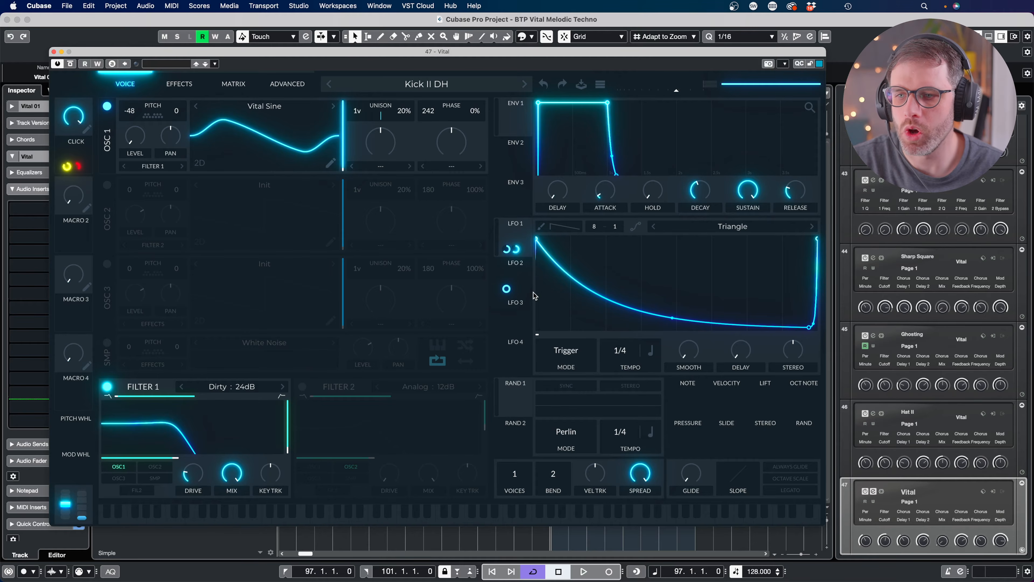
# - Set LFO 2 to Trigger mode with a tempo-synced 1/4 rate and audition the loop
pyautogui.click(526, 275)
pyautogui.click(566, 350)
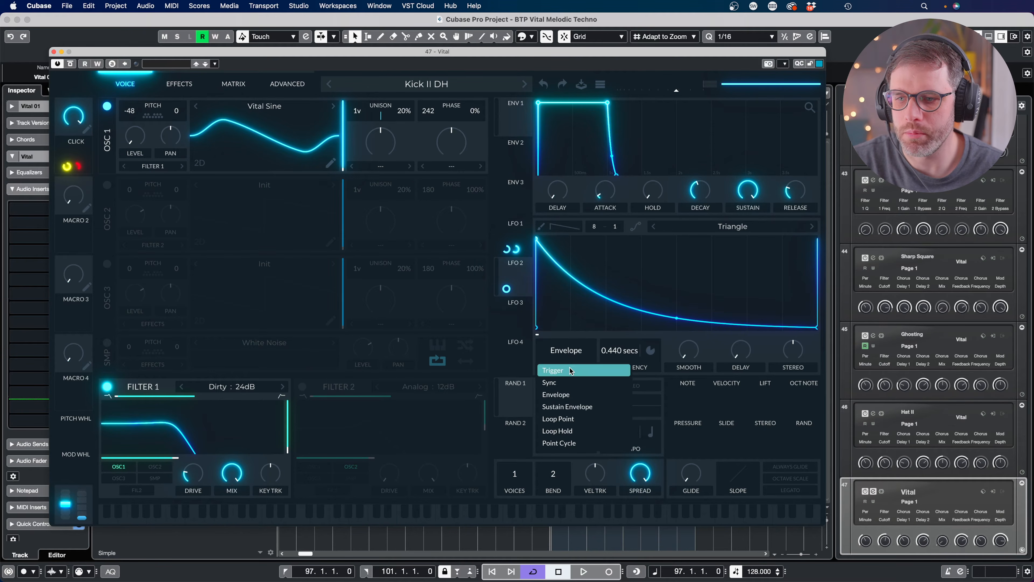
pyautogui.click(570, 368)
pyautogui.click(650, 351)
pyautogui.click(651, 379)
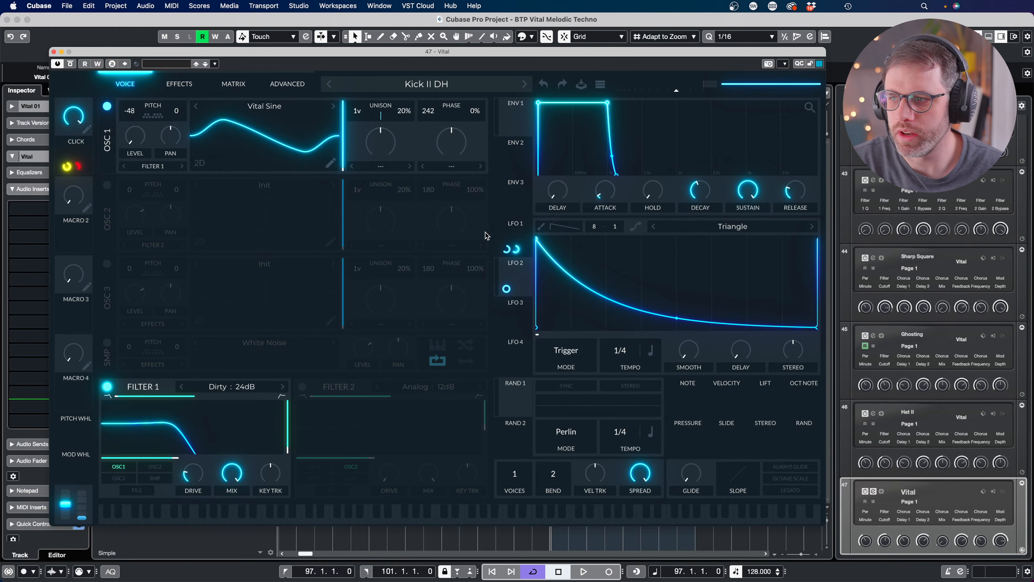
pyautogui.press('space')
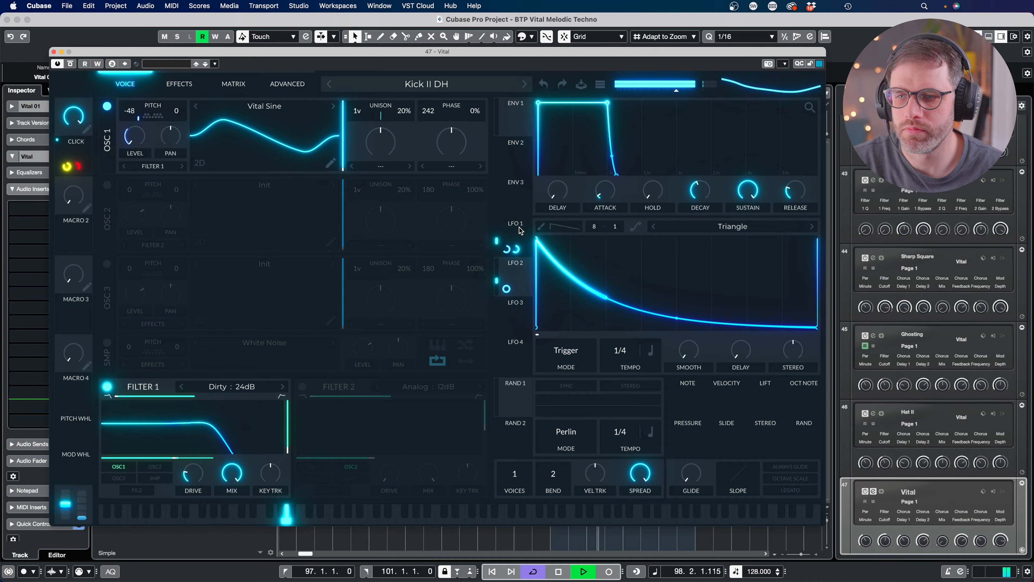
pyautogui.press('space')
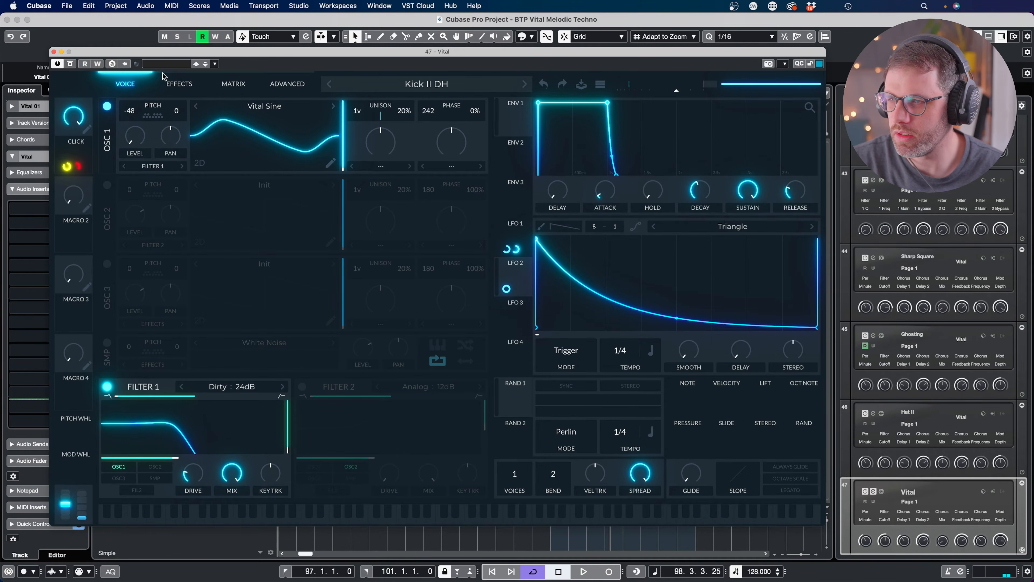
# - Transpose oscillator 1 to -36 semitones and listen to the loop with the new pitch
pyautogui.press('space')
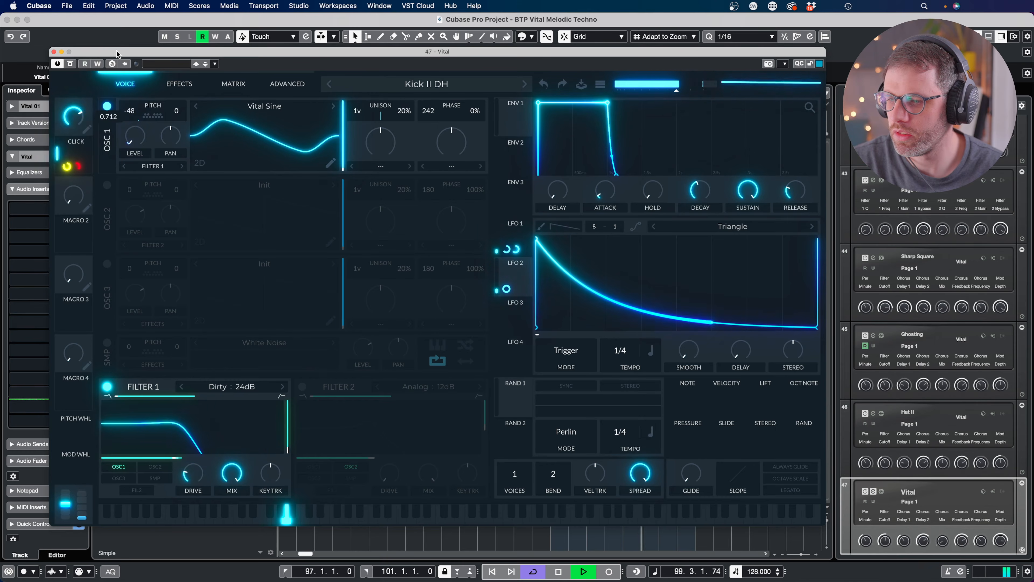
pyautogui.press('space')
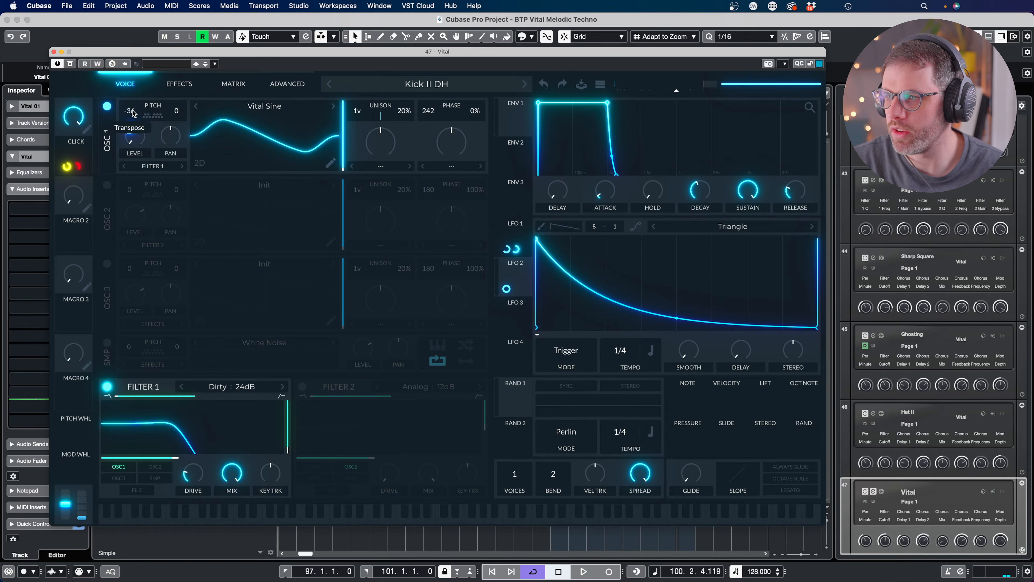
pyautogui.press('space')
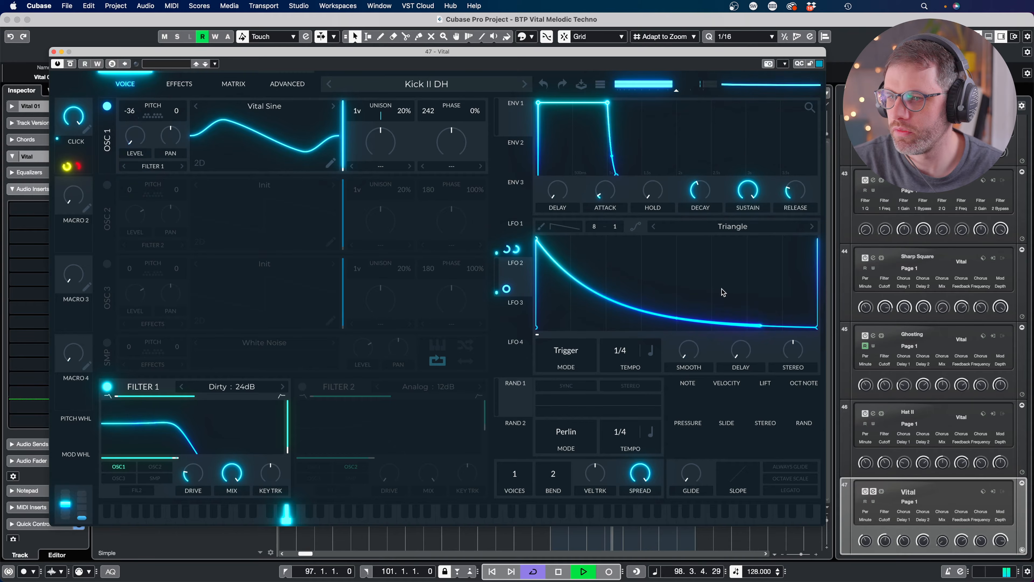
pyautogui.press('space')
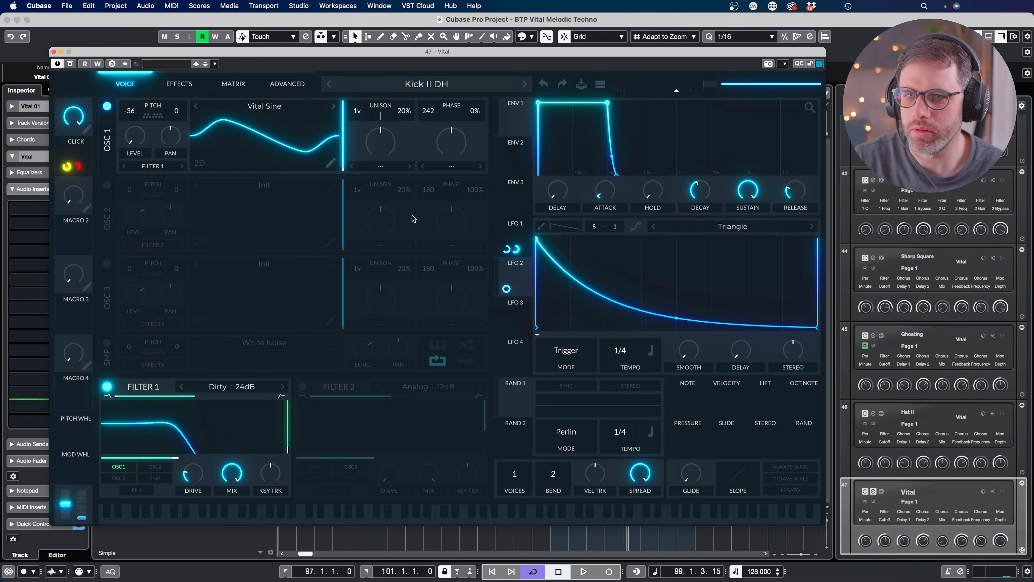
# - Enable oscillator 2 with 9 unison voices and 17% unison detune, and audition it
pyautogui.click(107, 185)
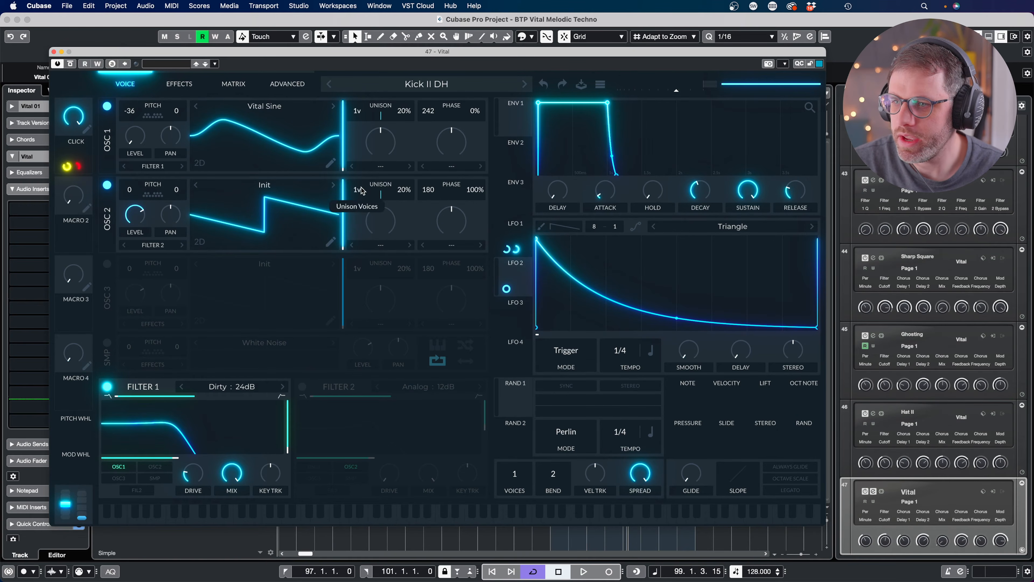
pyautogui.moveTo(360, 187); pyautogui.dragTo(405, 202)
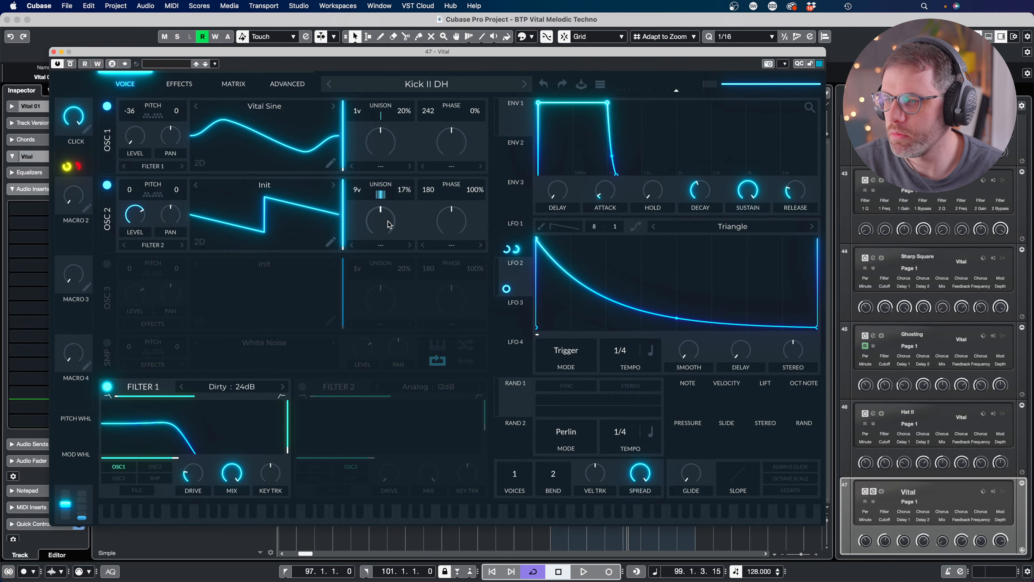
pyautogui.press('space')
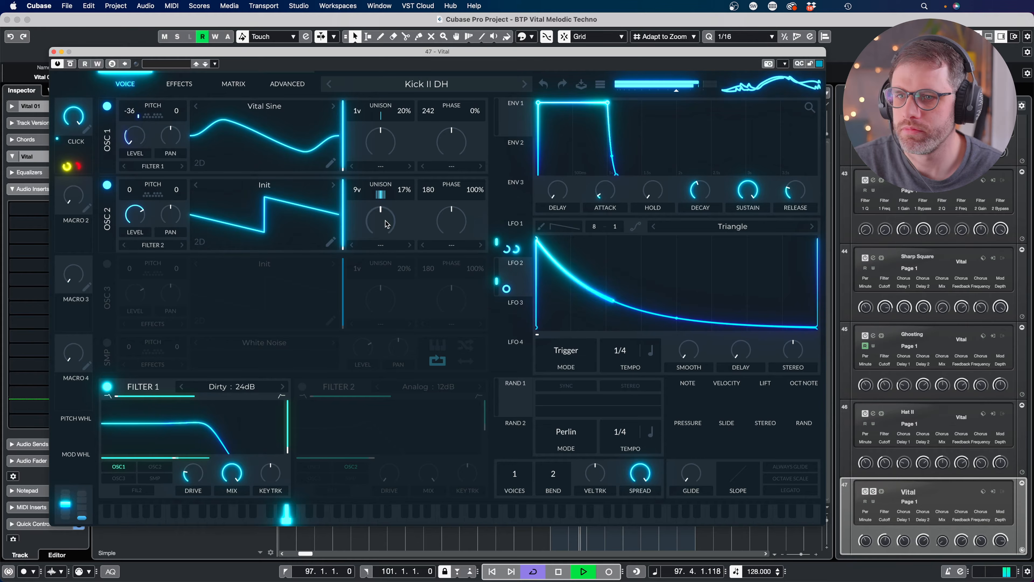
pyautogui.press('space')
# - Reduce the compressor's mix to about 0.271 and play the loop
pyautogui.click(179, 84)
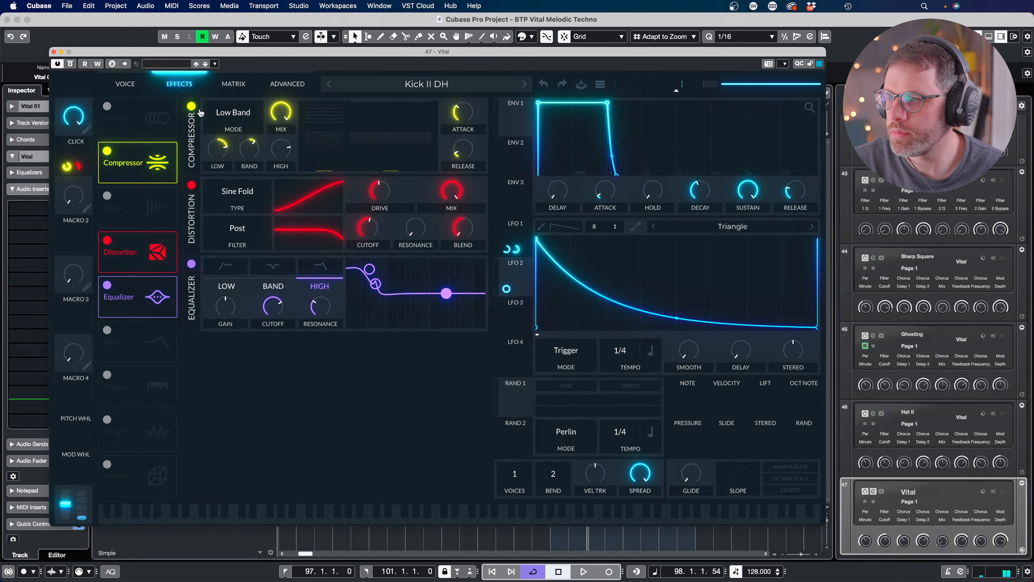
pyautogui.moveTo(281, 112)
pyautogui.mouseDown()
pyautogui.moveTo(279, 175)
pyautogui.moveTo(279, 126)
pyautogui.mouseUp()
pyautogui.press('space')
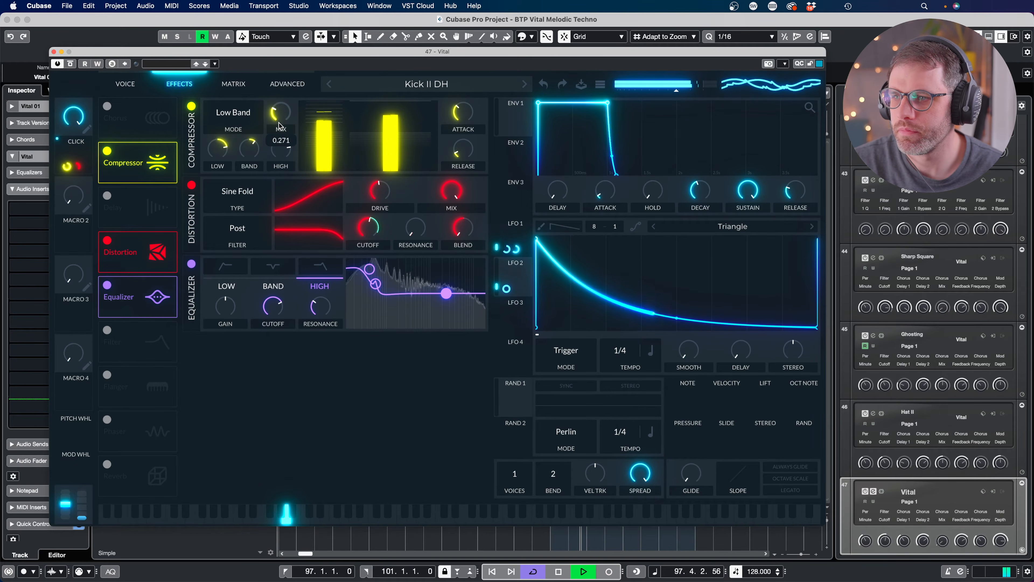
# - Lower oscillator 2's level to about 0.121 while the loop plays, and stop playback
pyautogui.click(118, 84)
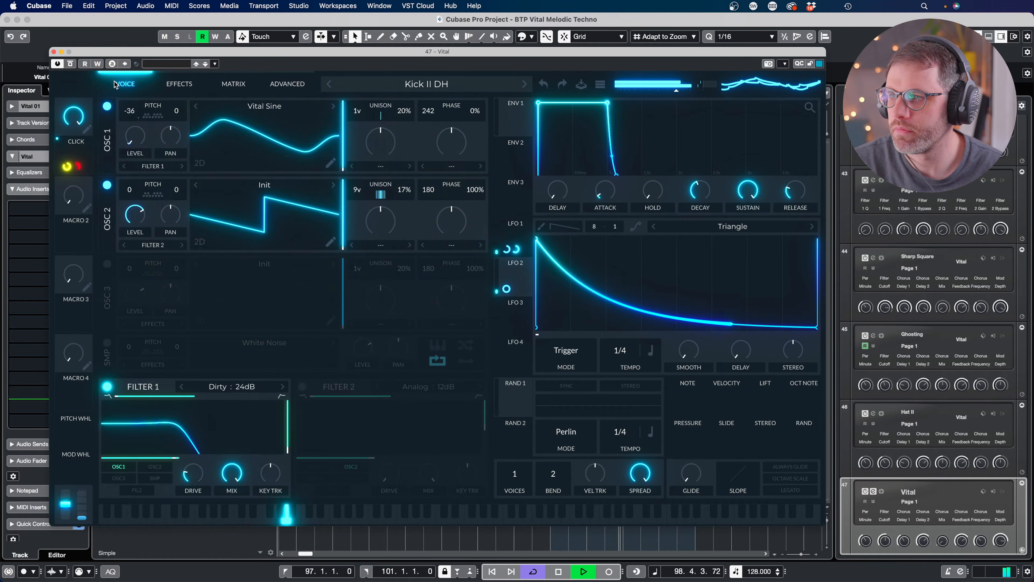
pyautogui.moveTo(135, 215)
pyautogui.mouseDown()
pyautogui.moveTo(142, 224)
pyautogui.moveTo(142, 203)
pyautogui.mouseUp()
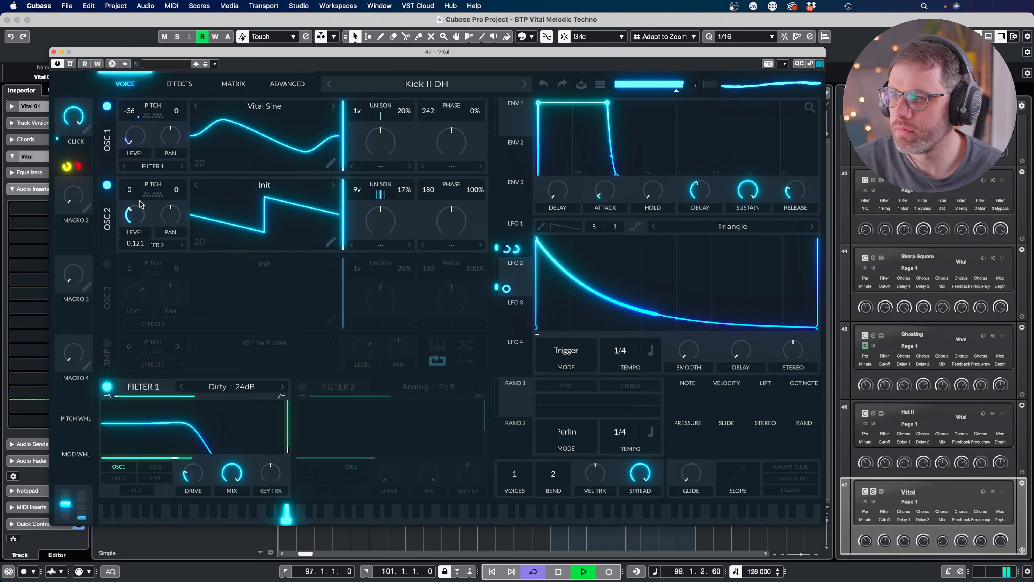
pyautogui.press('space')
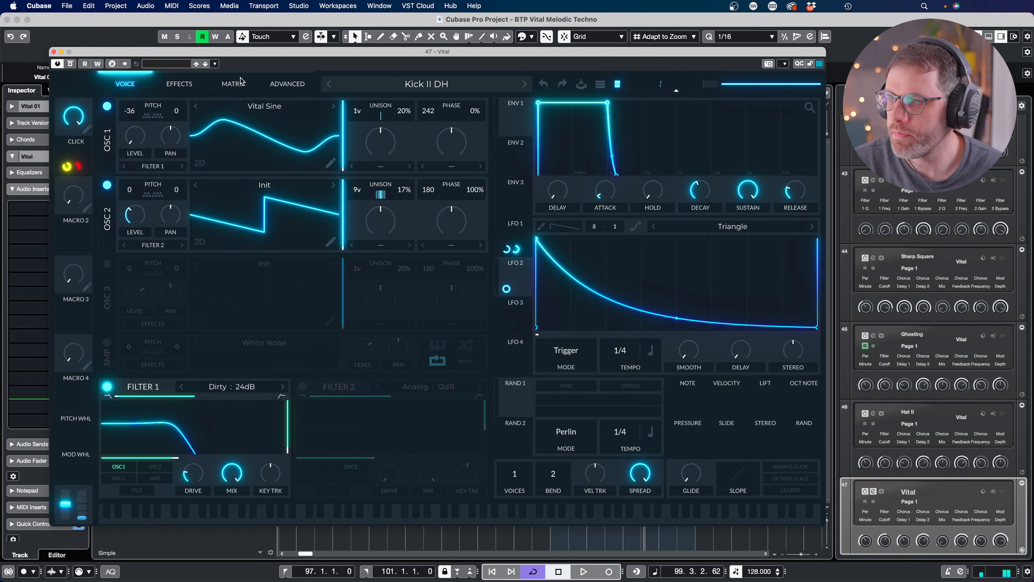
# - Set the equalizer's low band gain to 11.10 dB and the distortion mix to about 0.745, checking by ear
pyautogui.click(179, 84)
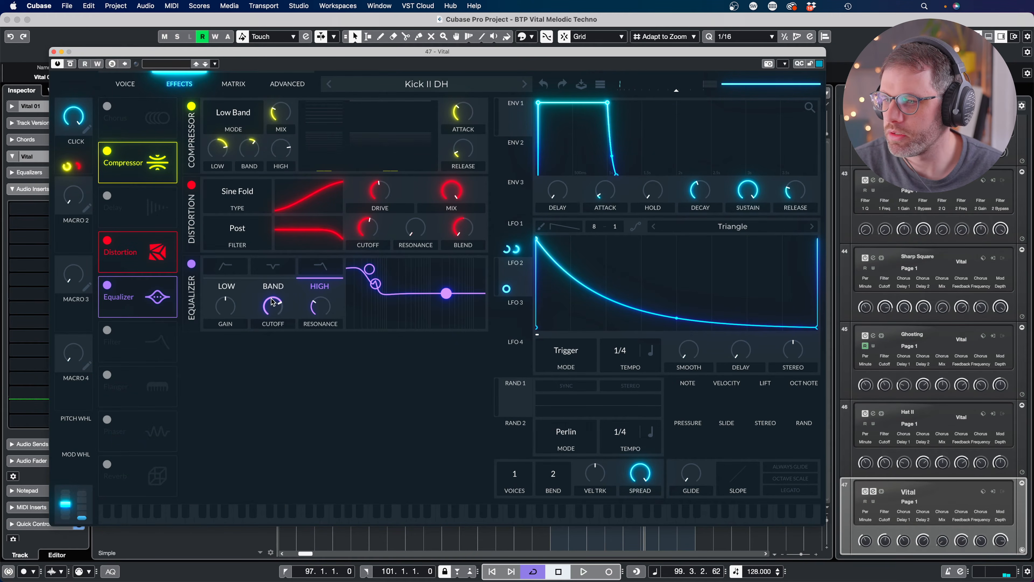
pyautogui.click(227, 287)
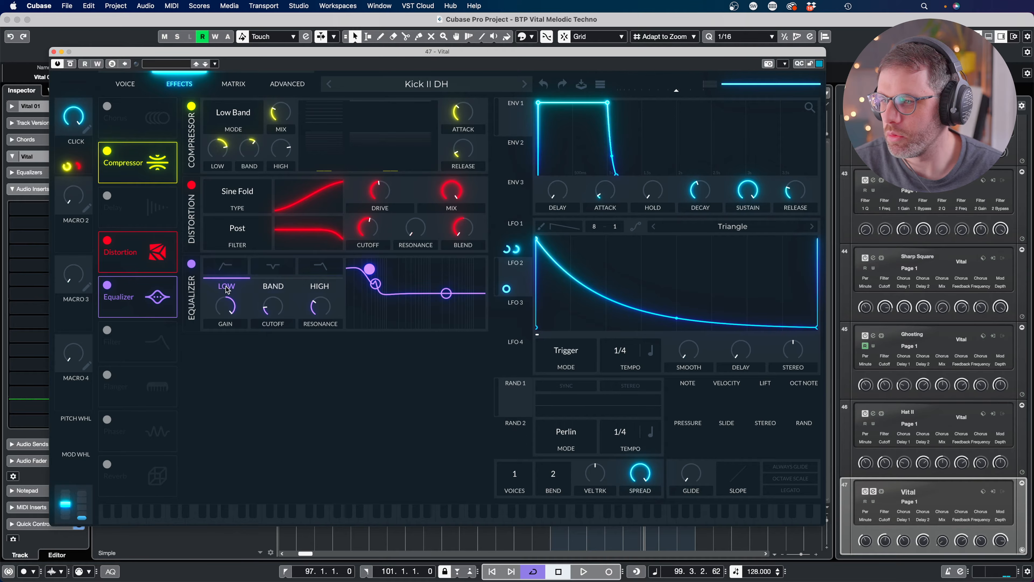
pyautogui.moveTo(228, 306); pyautogui.dragTo(226, 321)
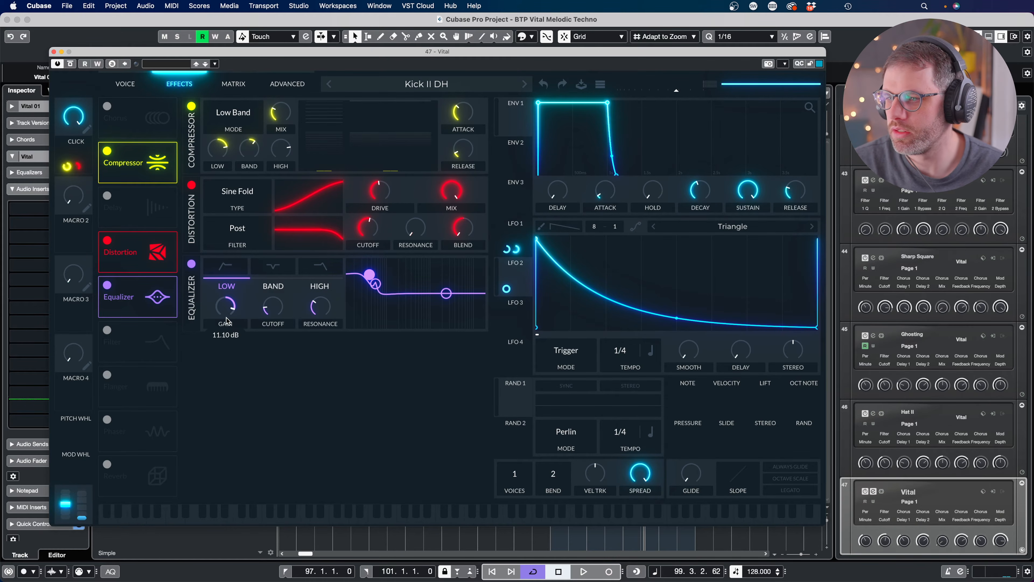
pyautogui.press('space')
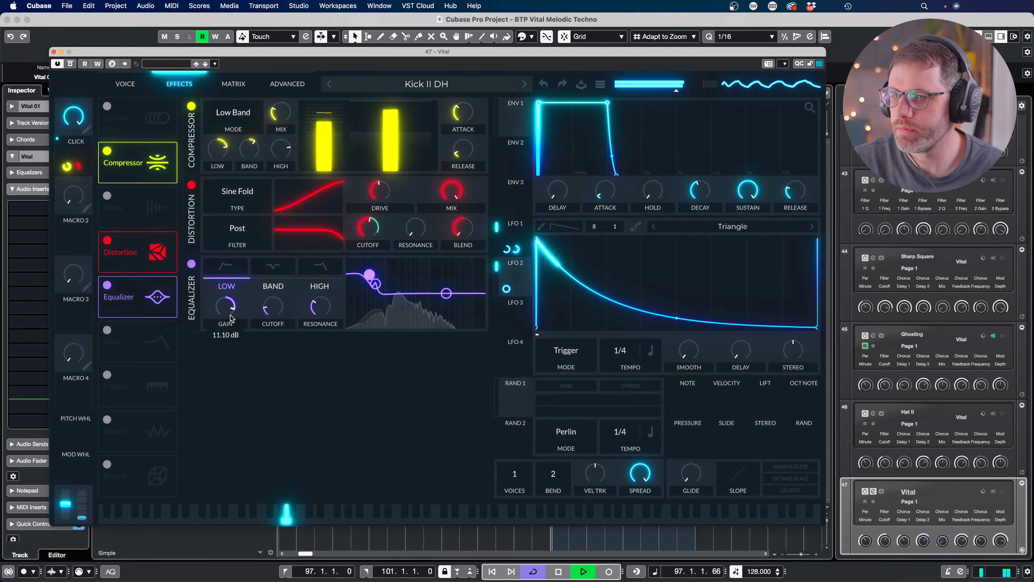
pyautogui.moveTo(454, 180); pyautogui.dragTo(459, 214)
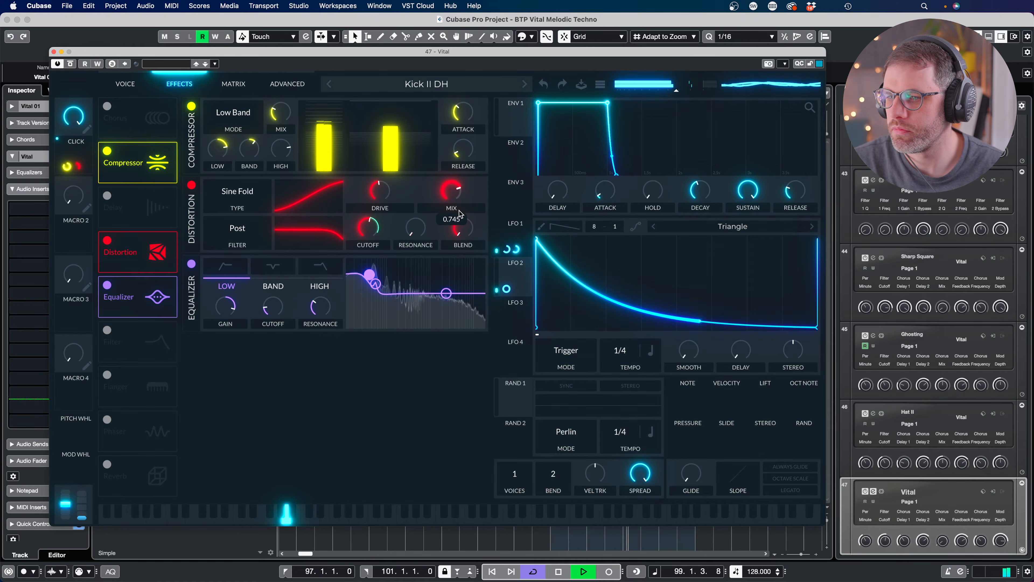
pyautogui.press('space')
# - Switch off oscillator 1 and play the loop with oscillator 2 alone
pyautogui.click(124, 83)
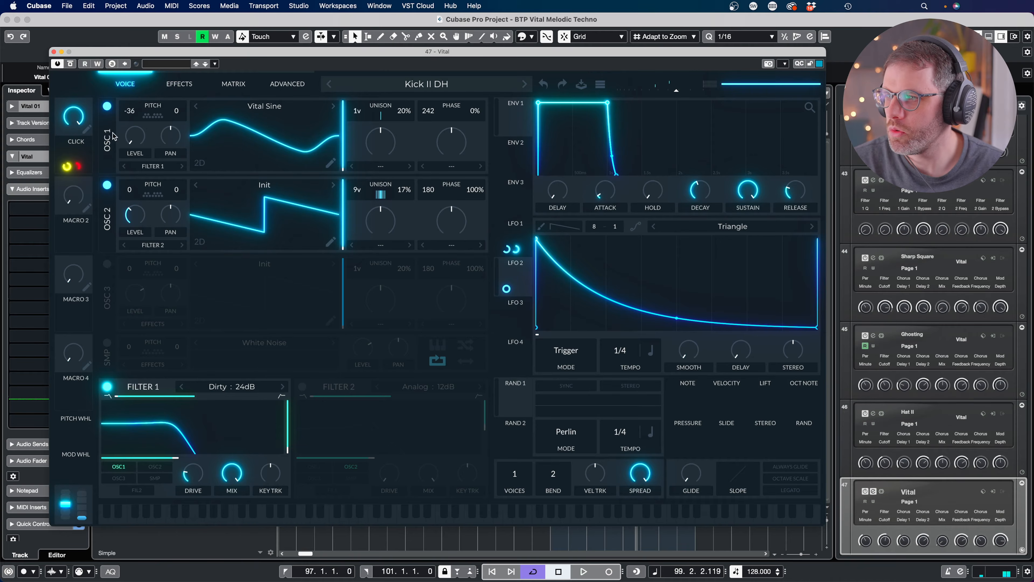
pyautogui.click(107, 106)
pyautogui.press('space')
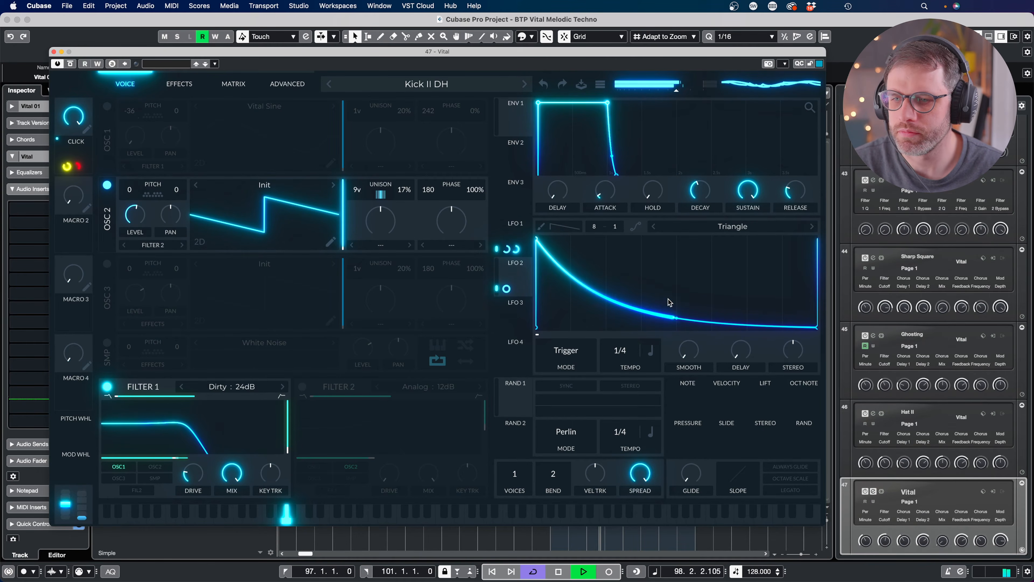
# - Stop playback, give LFO 3 a 12-row grid, 4/1 tempo and no smoothing, and flatten its shape to zero with the Step brush
pyautogui.press('space')
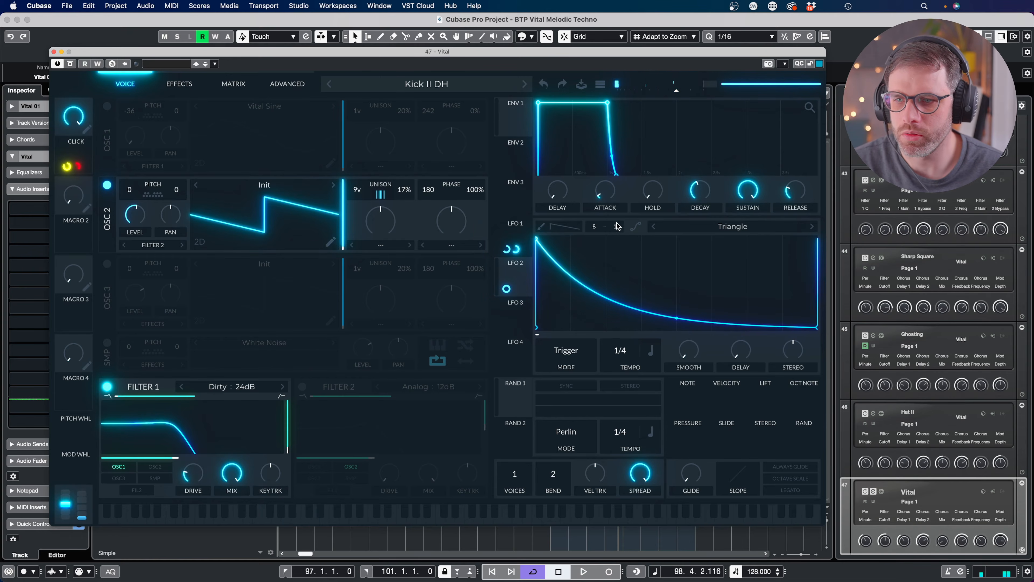
pyautogui.click(529, 312)
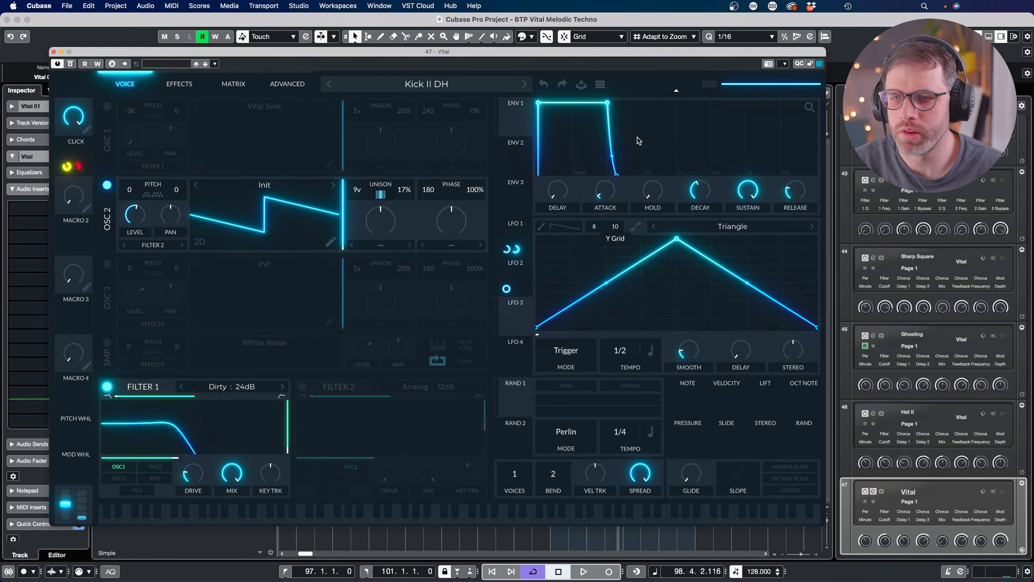
pyautogui.moveTo(638, 127); pyautogui.dragTo(640, 118)
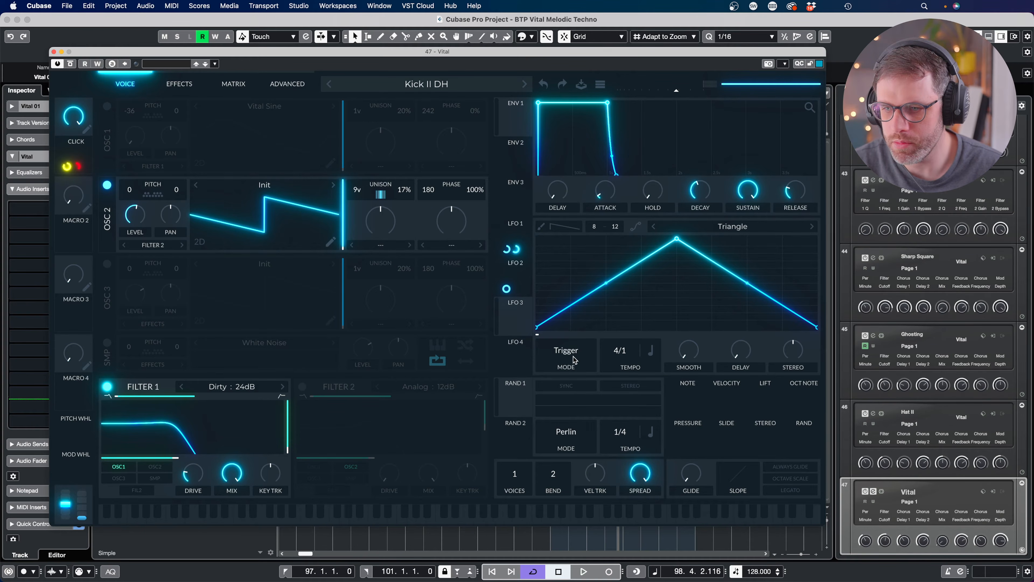
pyautogui.click(549, 230)
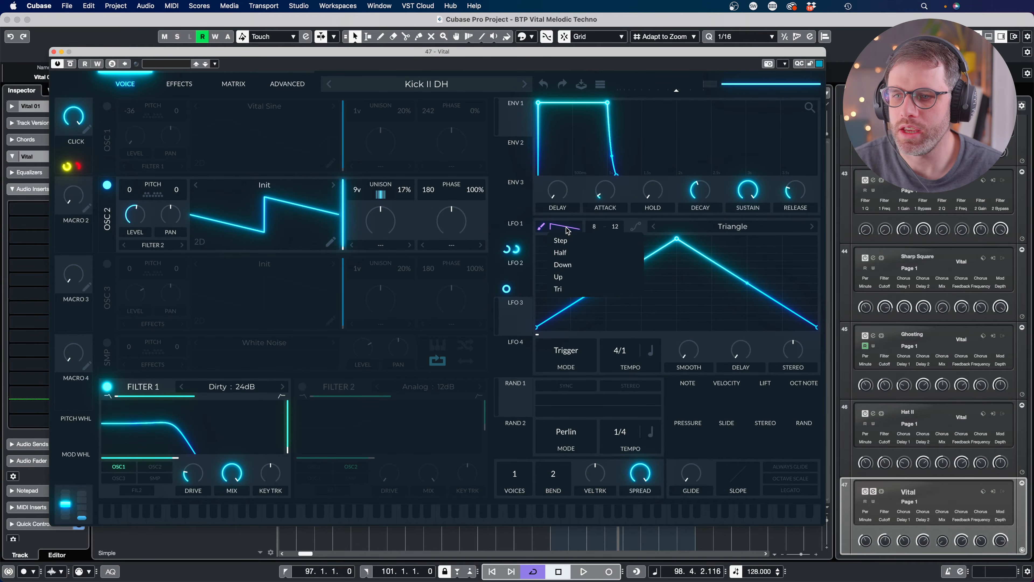
pyautogui.click(575, 242)
pyautogui.moveTo(547, 334)
pyautogui.mouseDown()
pyautogui.moveTo(675, 330)
pyautogui.moveTo(805, 348)
pyautogui.moveTo(764, 278)
pyautogui.moveTo(566, 266)
pyautogui.moveTo(570, 343)
pyautogui.moveTo(863, 369)
pyautogui.mouseUp()
# - Assign LFO 3 to oscillator 2's pitch transpose with a modulation amount of 12
pyautogui.moveTo(507, 288); pyautogui.dragTo(132, 208)
pyautogui.rightClick(132, 208)
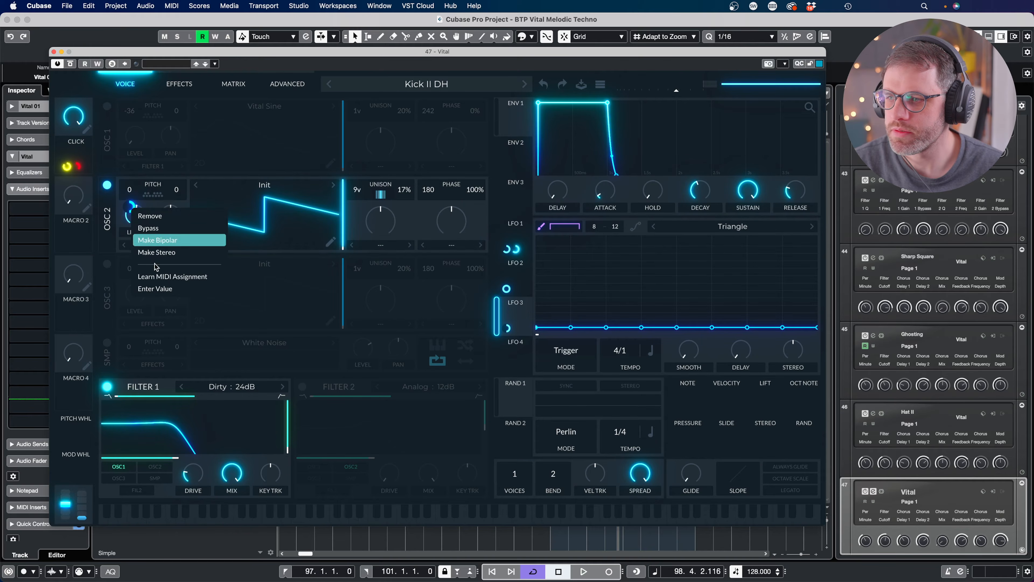
pyautogui.click(158, 286)
pyautogui.write('12')
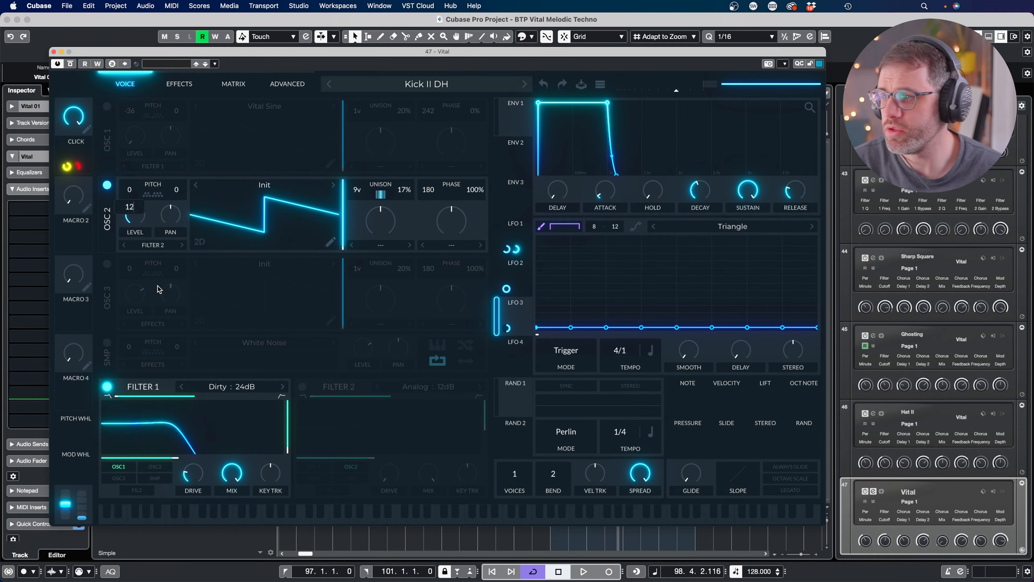
pyautogui.press('Return')
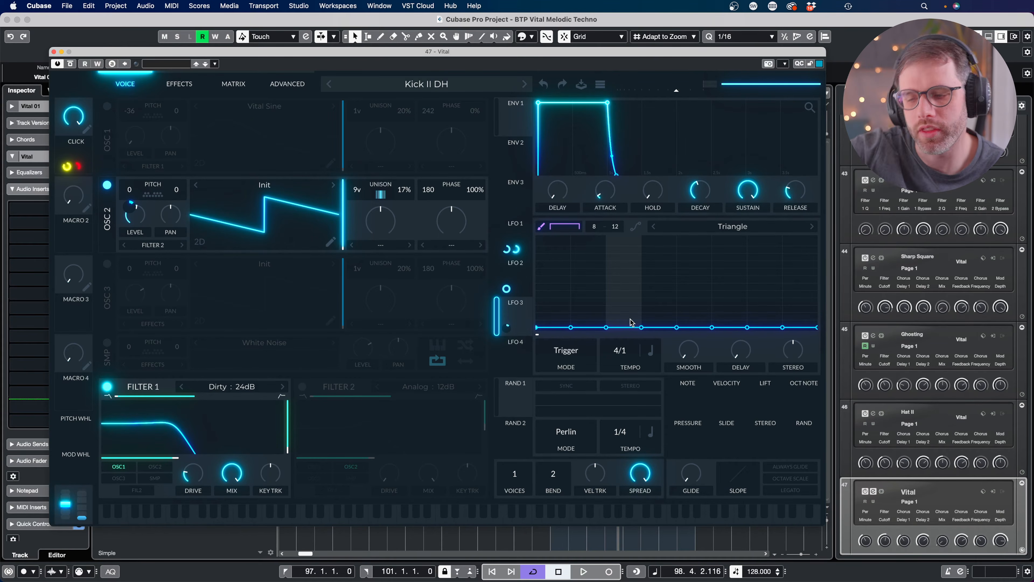
# - Draw a descending pattern in LFO 3, high for two steps, middle for two and low for four, checking it in playback
pyautogui.moveTo(550, 261)
pyautogui.mouseDown()
pyautogui.moveTo(586, 253)
pyautogui.moveTo(621, 277)
pyautogui.moveTo(663, 277)
pyautogui.mouseUp()
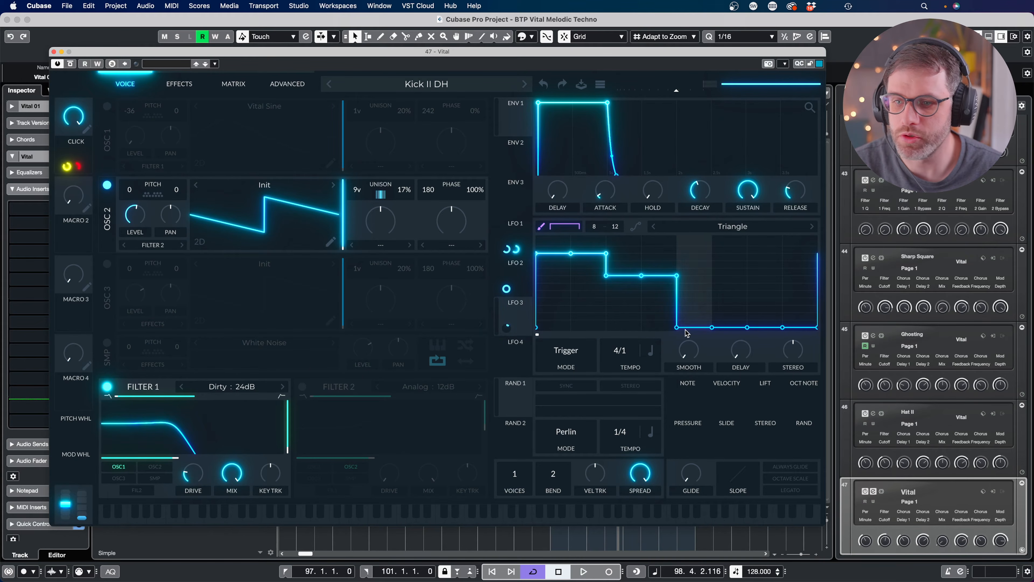
pyautogui.press('space')
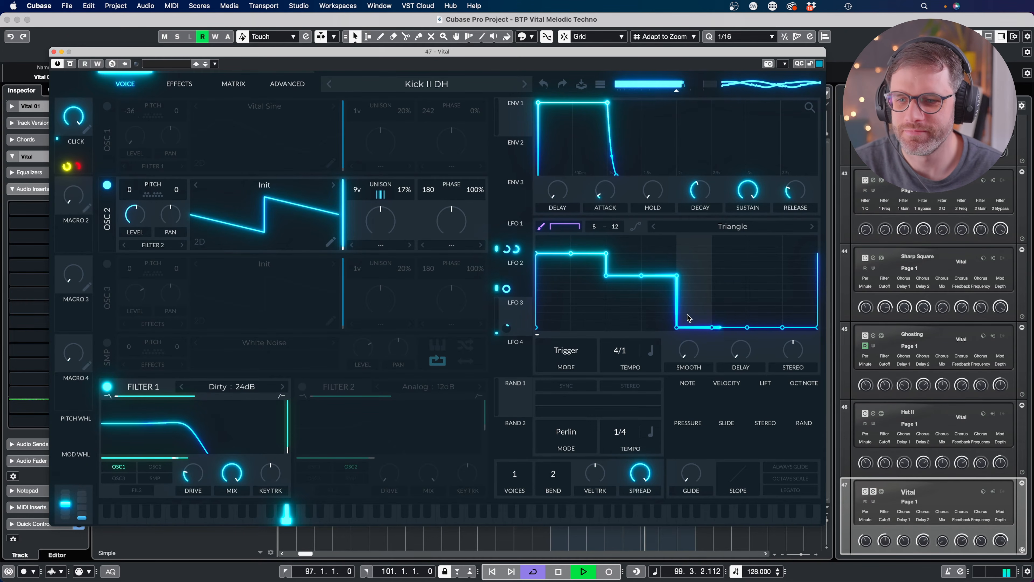
pyautogui.press('space')
pyautogui.moveTo(678, 311); pyautogui.dragTo(796, 318)
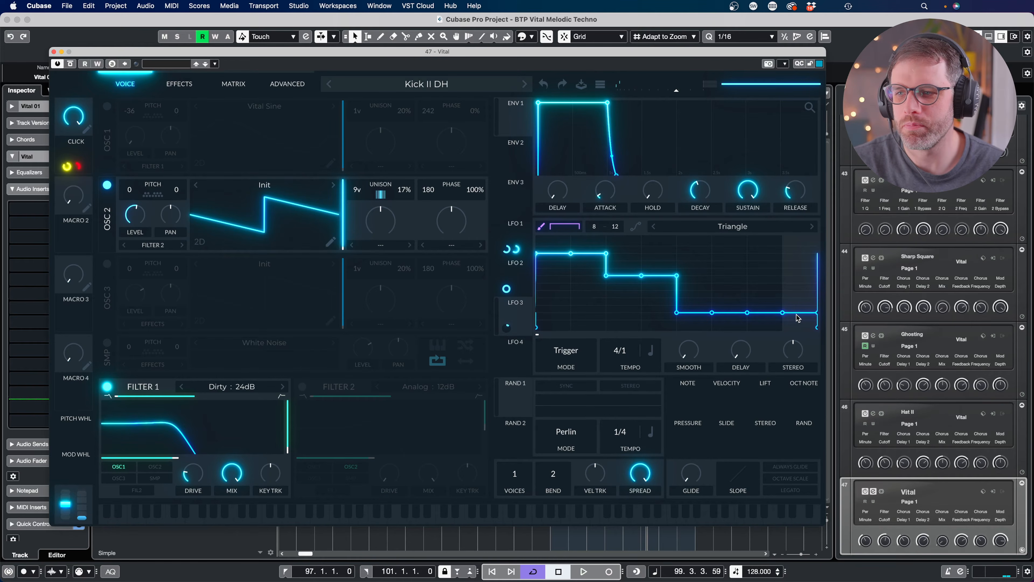
pyautogui.press('space')
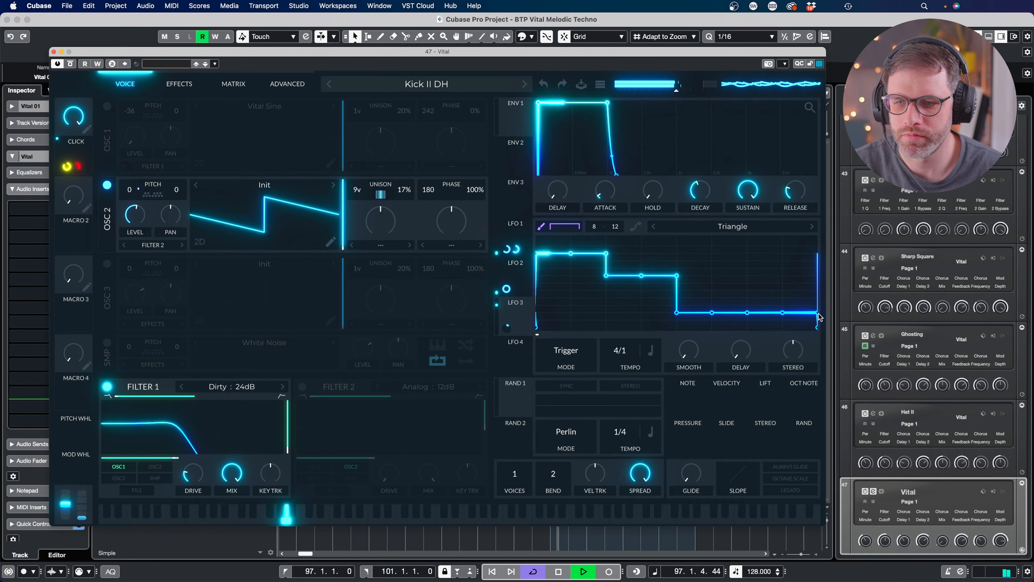
pyautogui.press('space')
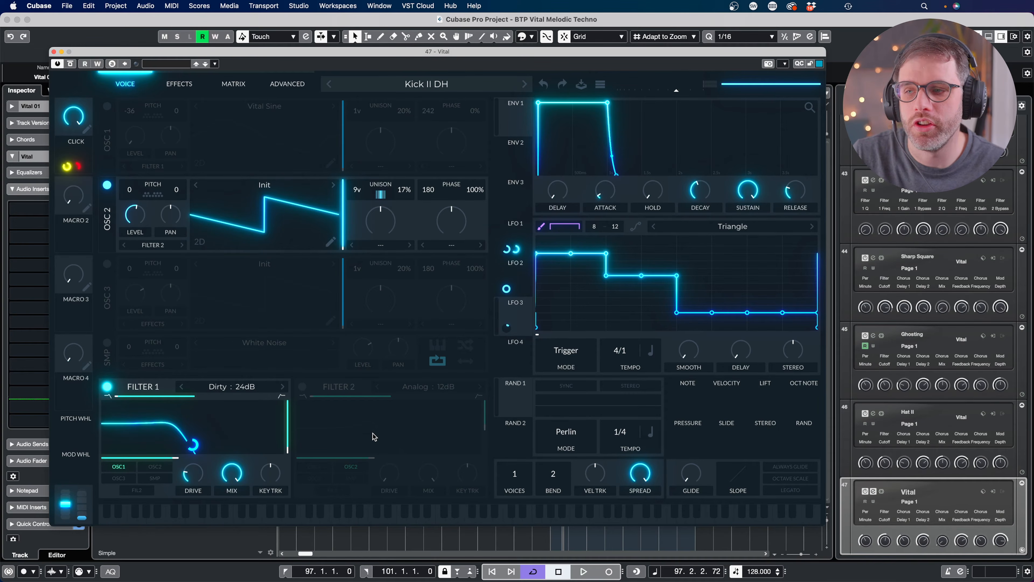
# - Try an Analog 12dB Filter effect in the effects chain, check it with the loop playing, and switch it off
pyautogui.click(179, 84)
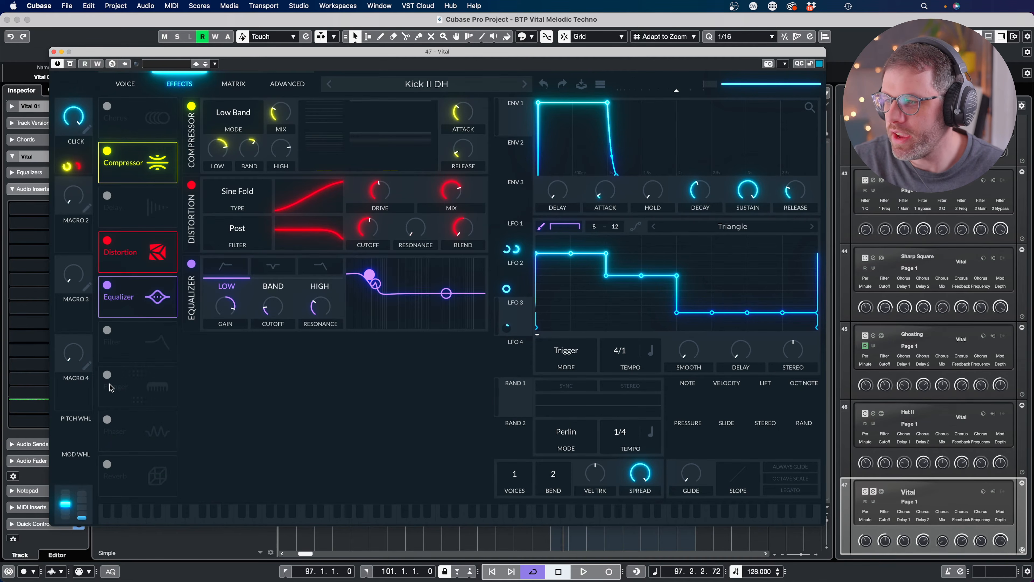
pyautogui.click(107, 375)
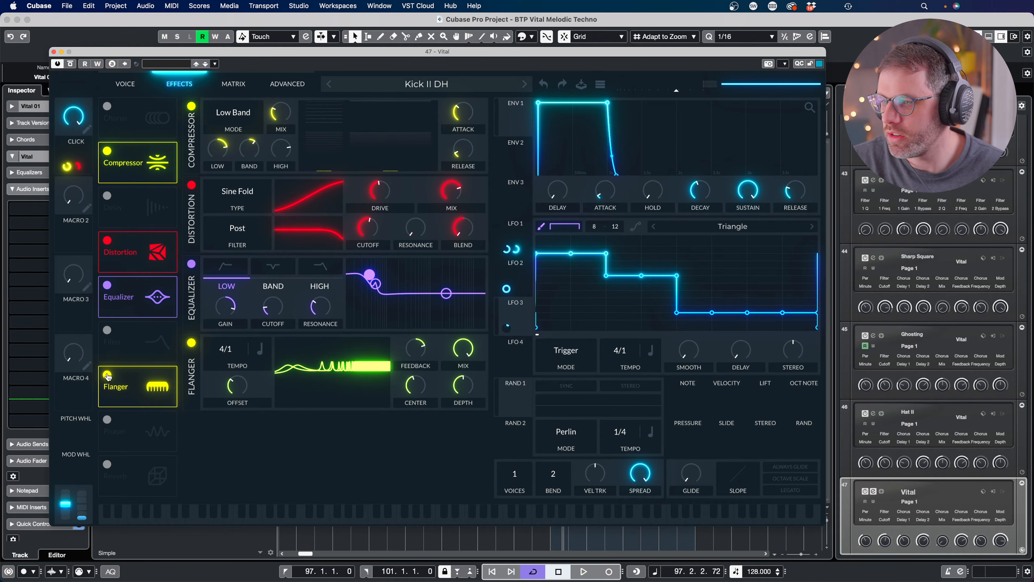
pyautogui.click(107, 375)
pyautogui.click(108, 330)
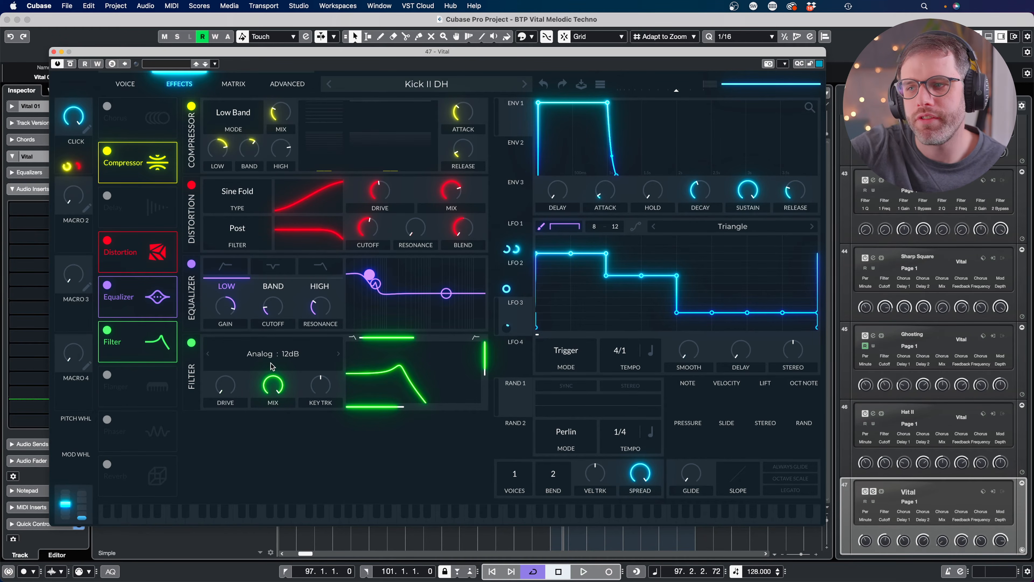
pyautogui.click(127, 84)
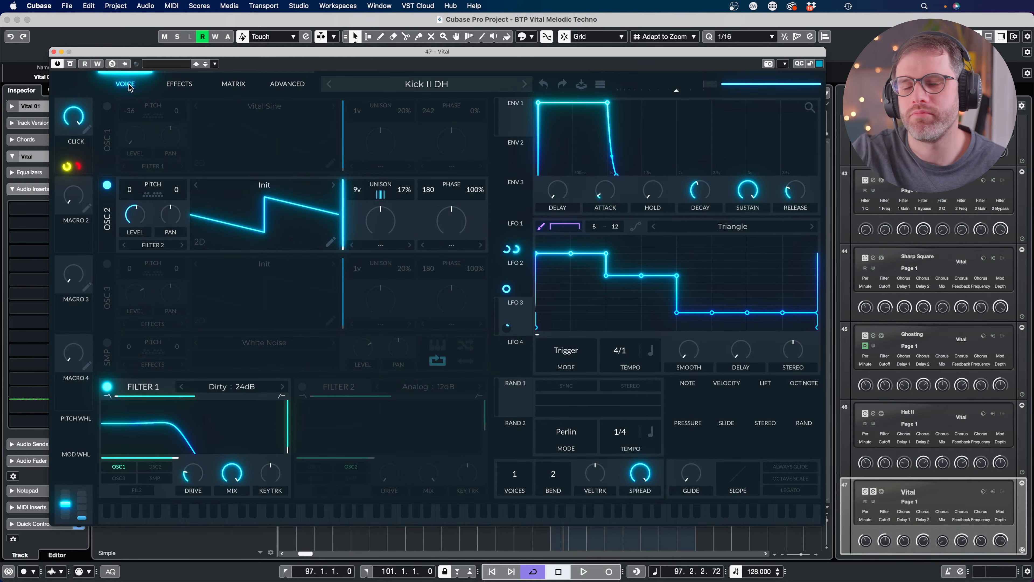
pyautogui.click(173, 84)
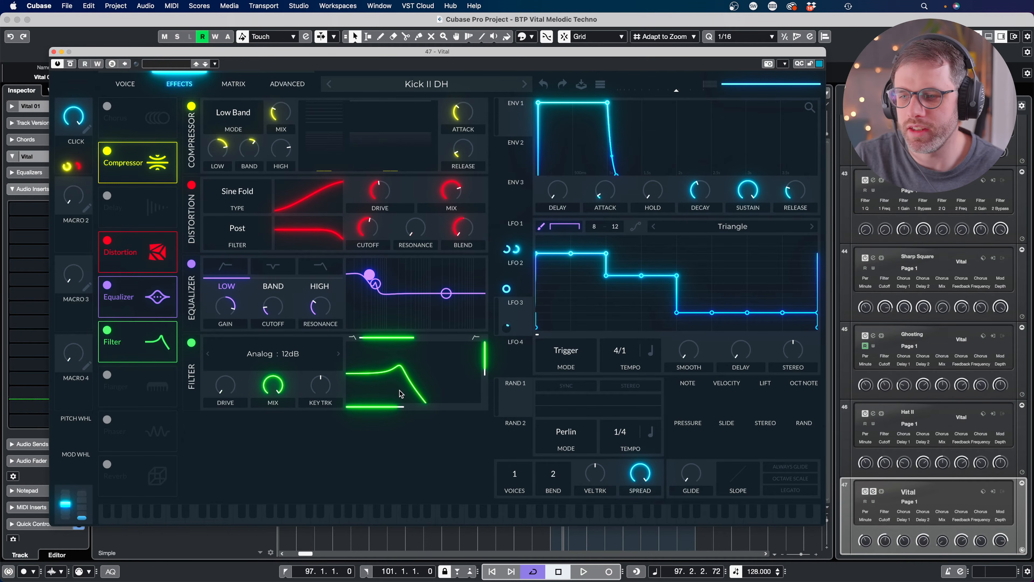
pyautogui.press('space')
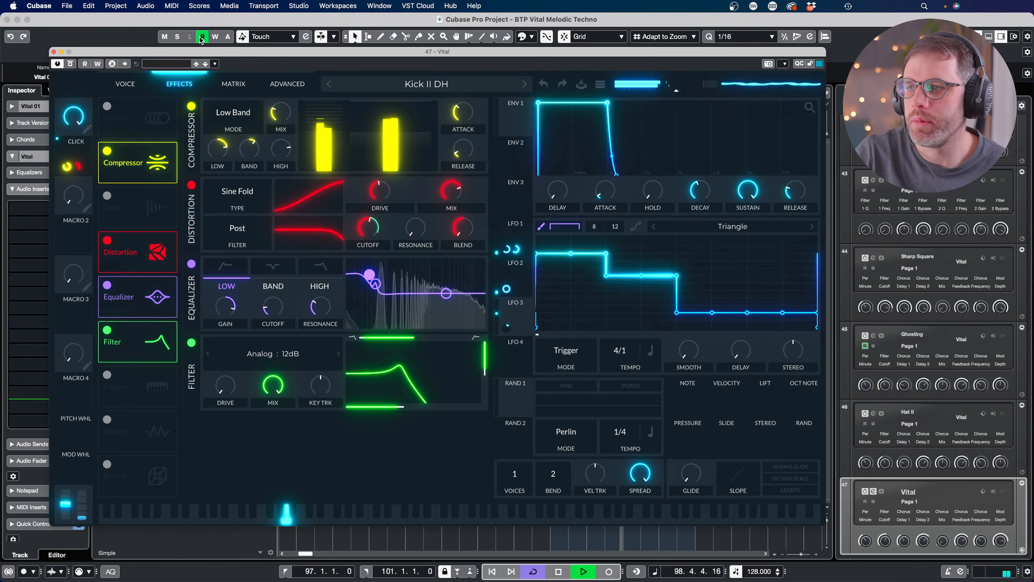
pyautogui.click(125, 84)
pyautogui.press('space')
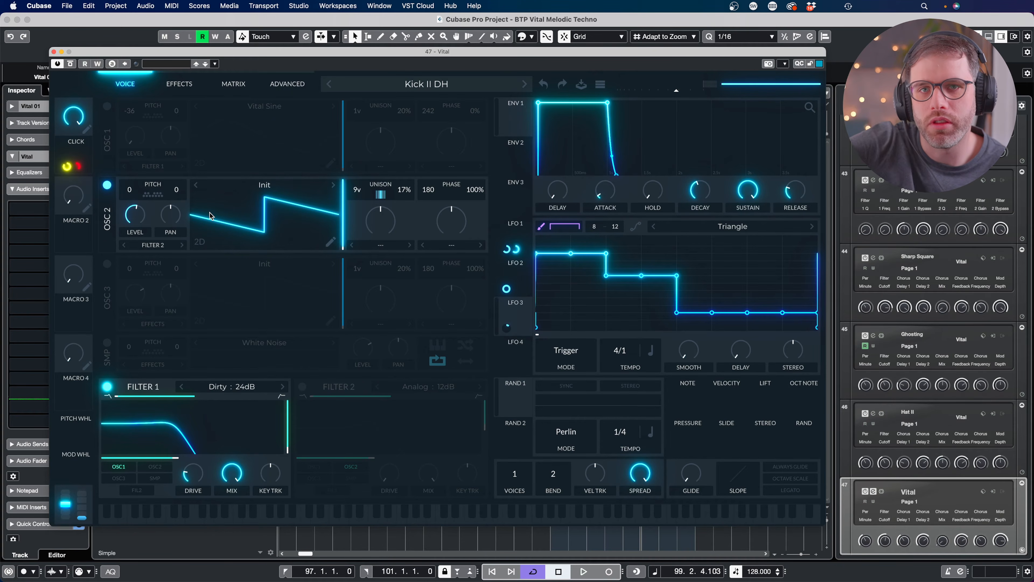
pyautogui.click(187, 82)
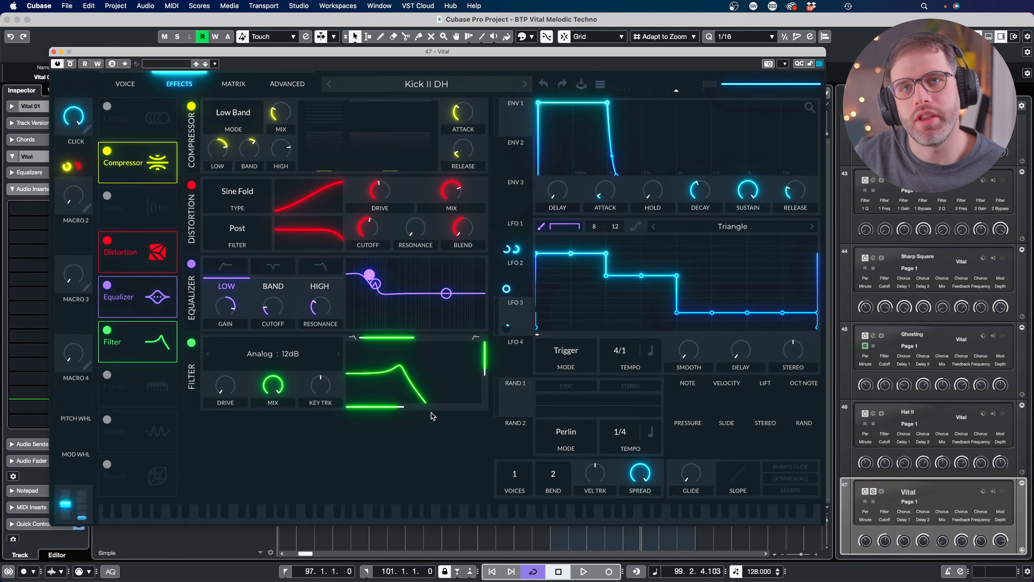
pyautogui.click(191, 343)
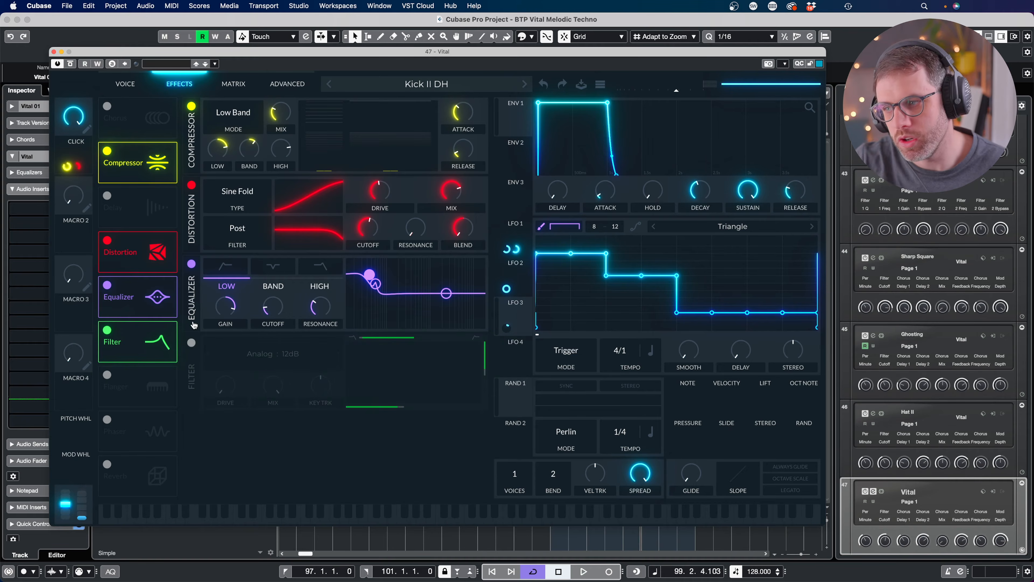
# - Set oscillator 2's spectral morph type to Low Pass, raise its amount to maximum and listen to the loop
pyautogui.click(126, 84)
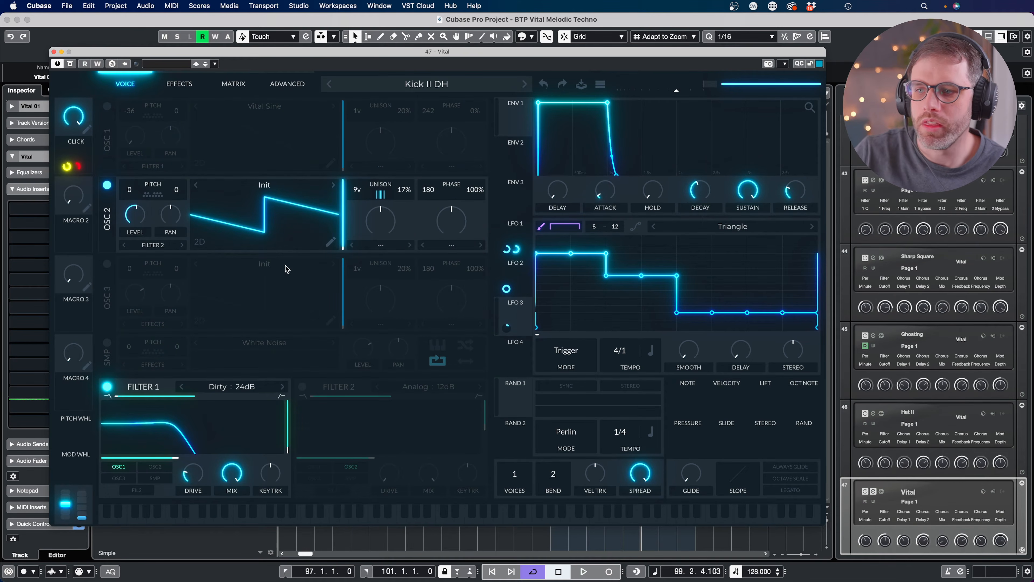
pyautogui.click(382, 247)
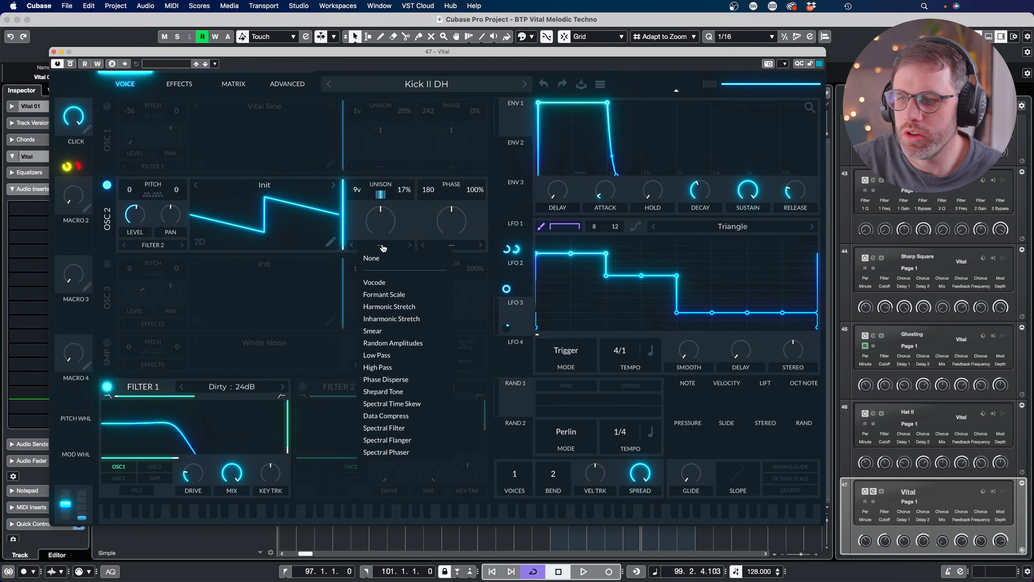
pyautogui.click(413, 352)
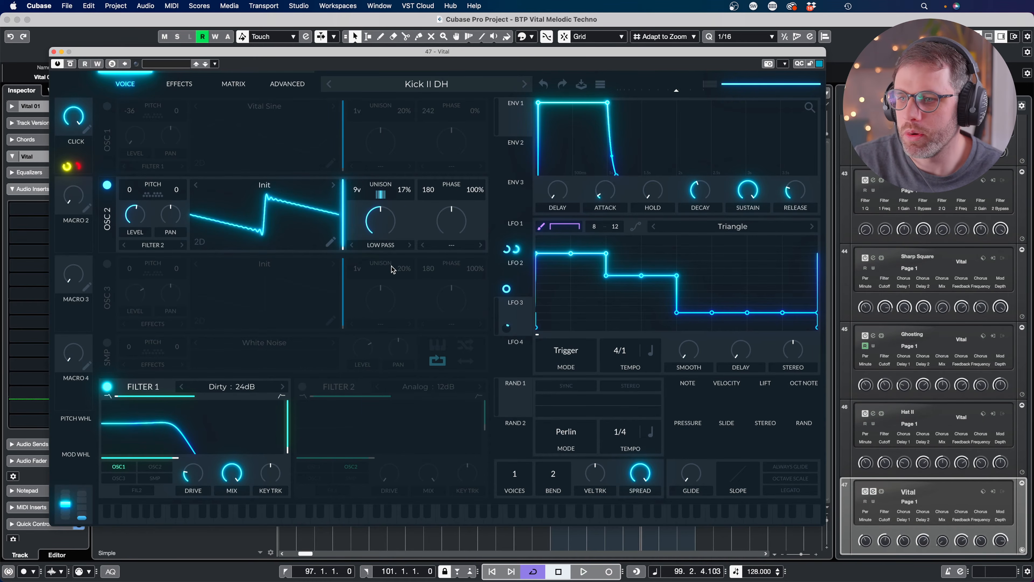
pyautogui.moveTo(381, 222); pyautogui.dragTo(387, 149)
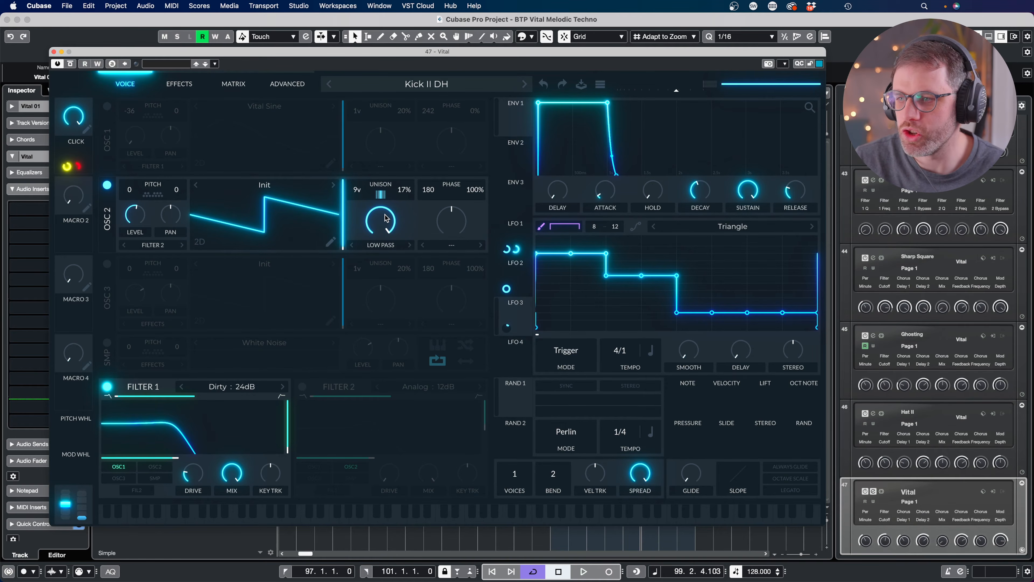
pyautogui.press('space')
pyautogui.moveTo(386, 219); pyautogui.dragTo(397, 156)
pyautogui.press('space')
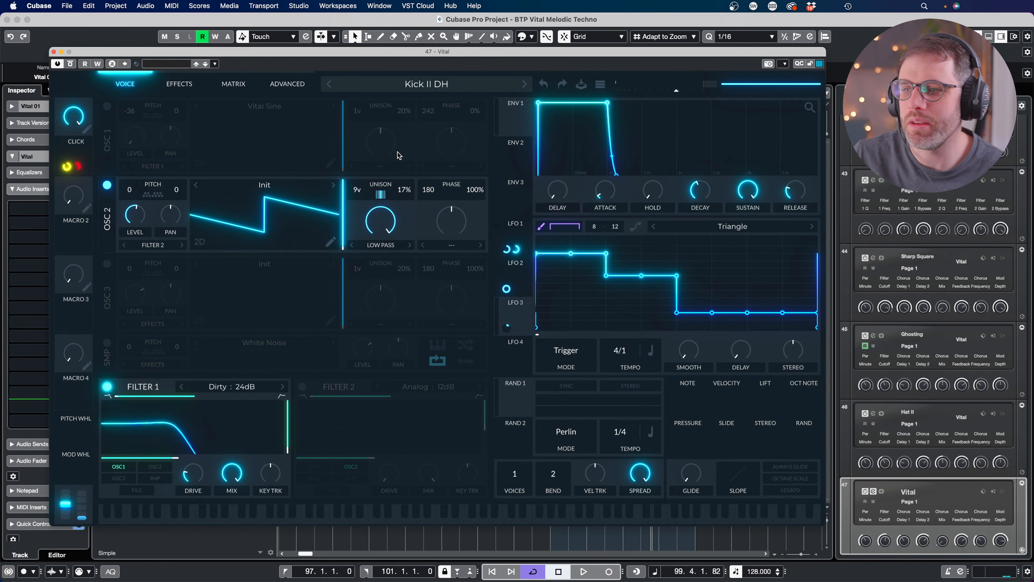
# - Transpose oscillator 2 to -12 and set its Low Pass spectral morph to about 29% while the loop plays
pyautogui.moveTo(382, 216); pyautogui.dragTo(384, 272)
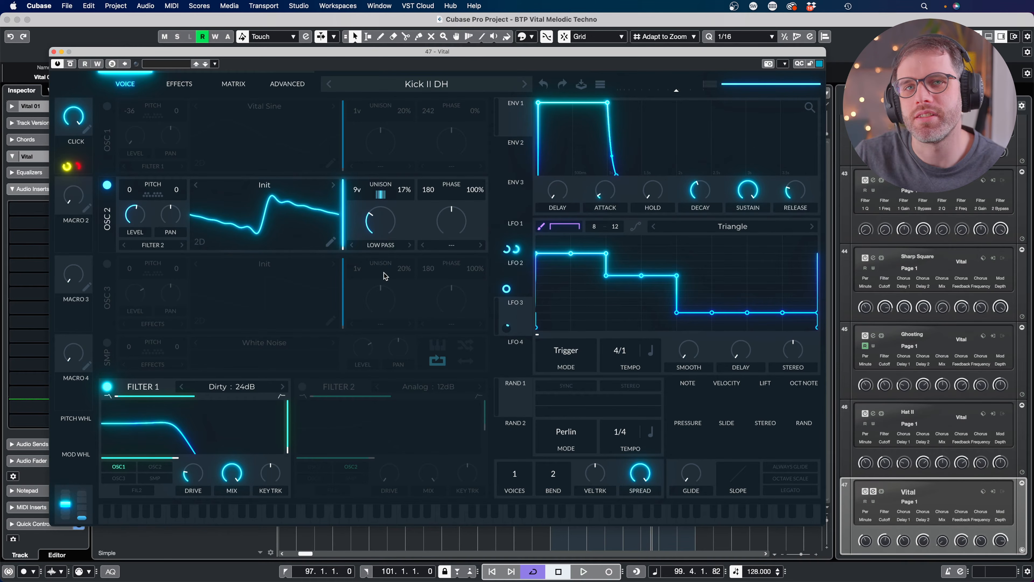
pyautogui.moveTo(387, 222); pyautogui.dragTo(369, 129)
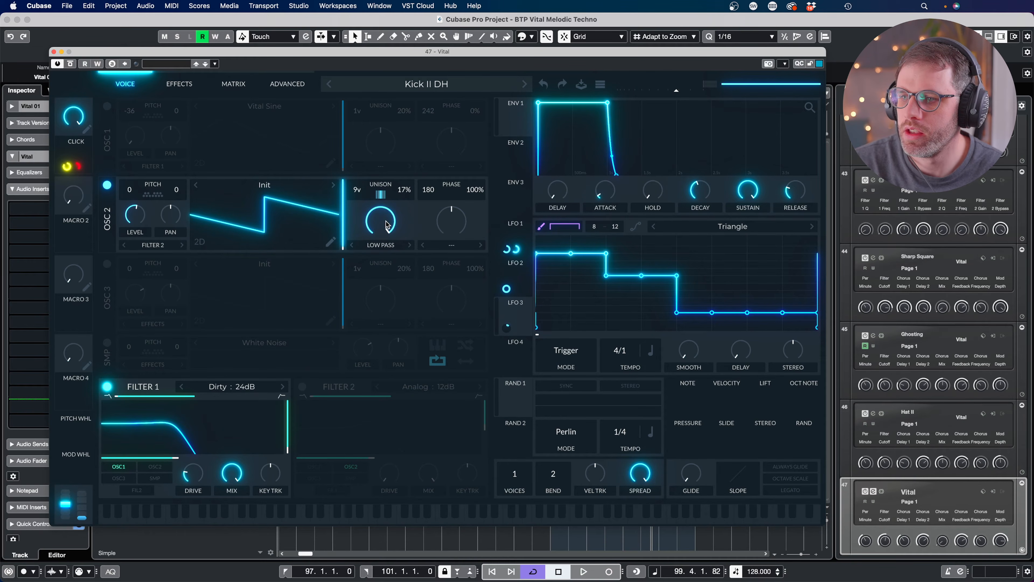
pyautogui.moveTo(387, 223); pyautogui.dragTo(389, 288)
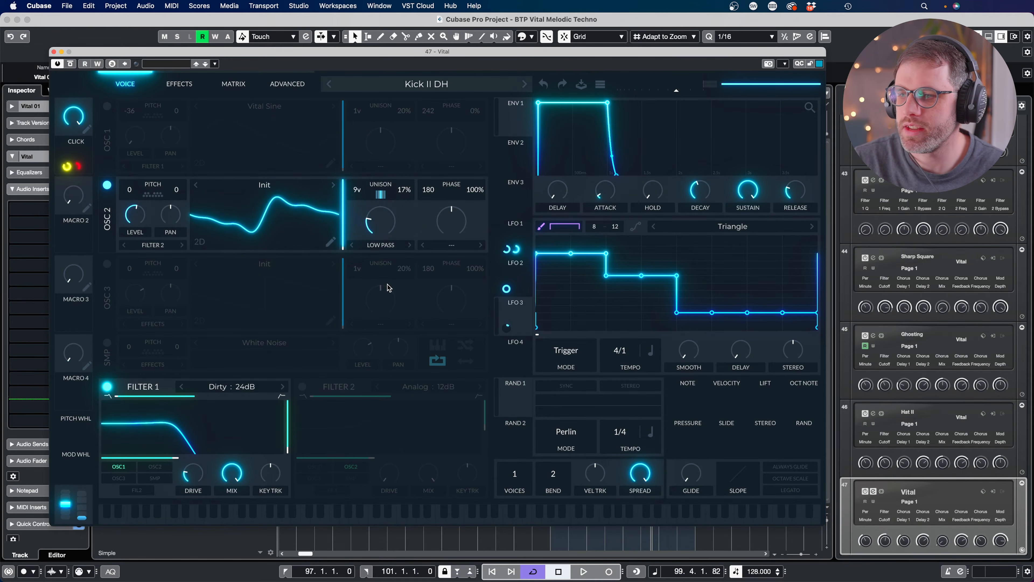
pyautogui.press('space')
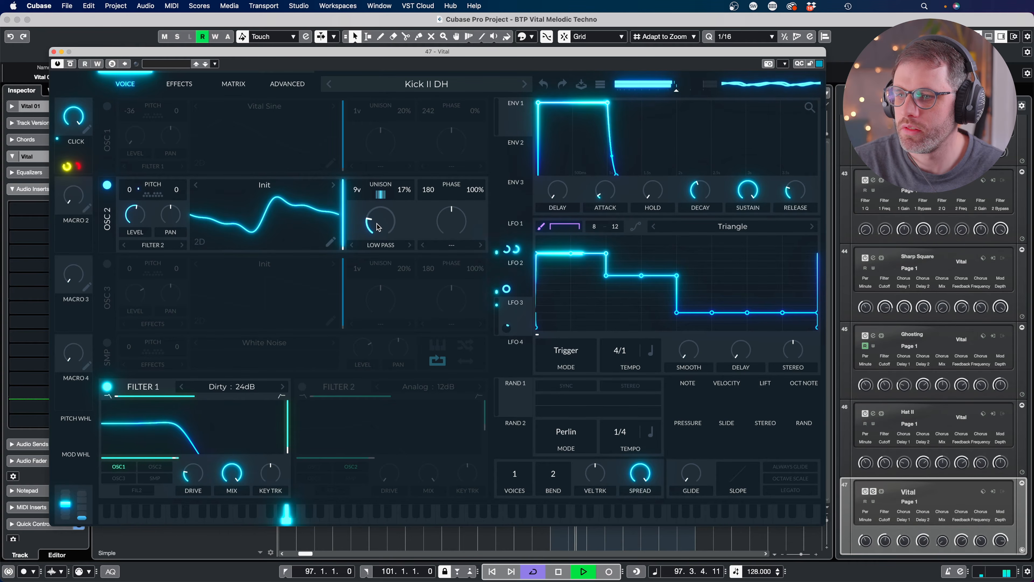
pyautogui.moveTo(377, 227)
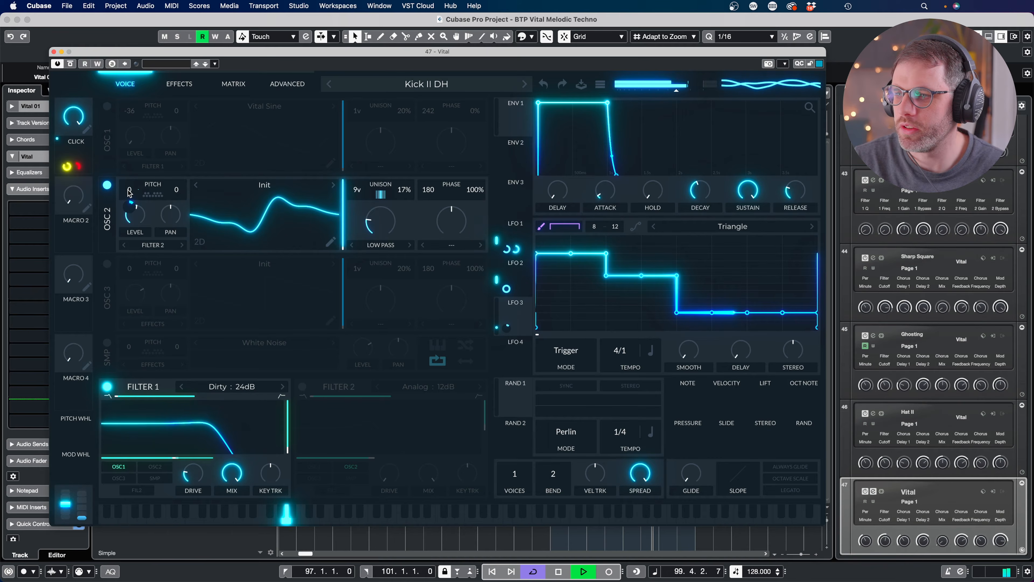
pyautogui.moveTo(126, 188); pyautogui.dragTo(127, 220)
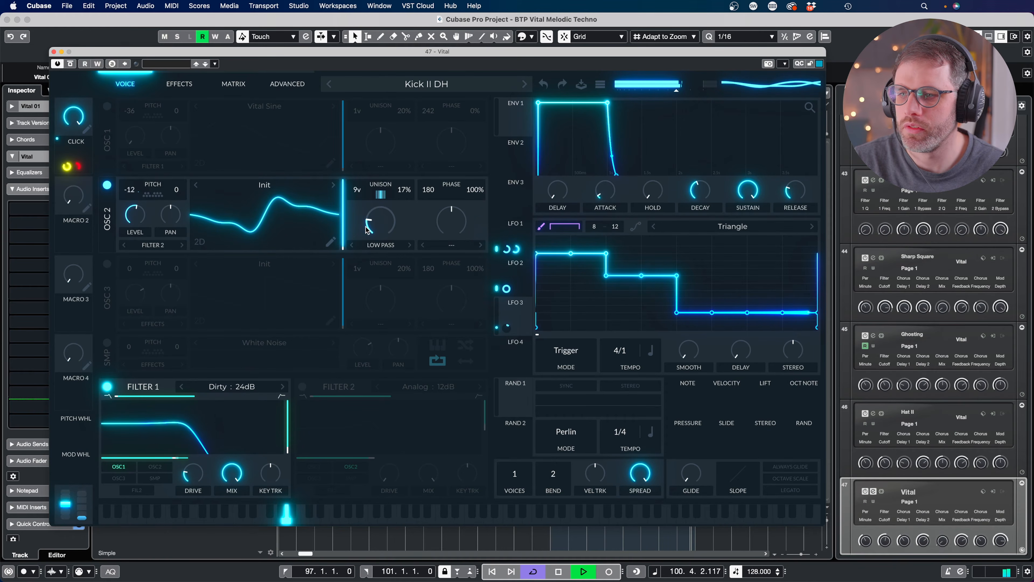
pyautogui.moveTo(373, 228)
pyautogui.mouseDown()
pyautogui.moveTo(386, 195)
pyautogui.moveTo(388, 239)
pyautogui.mouseUp()
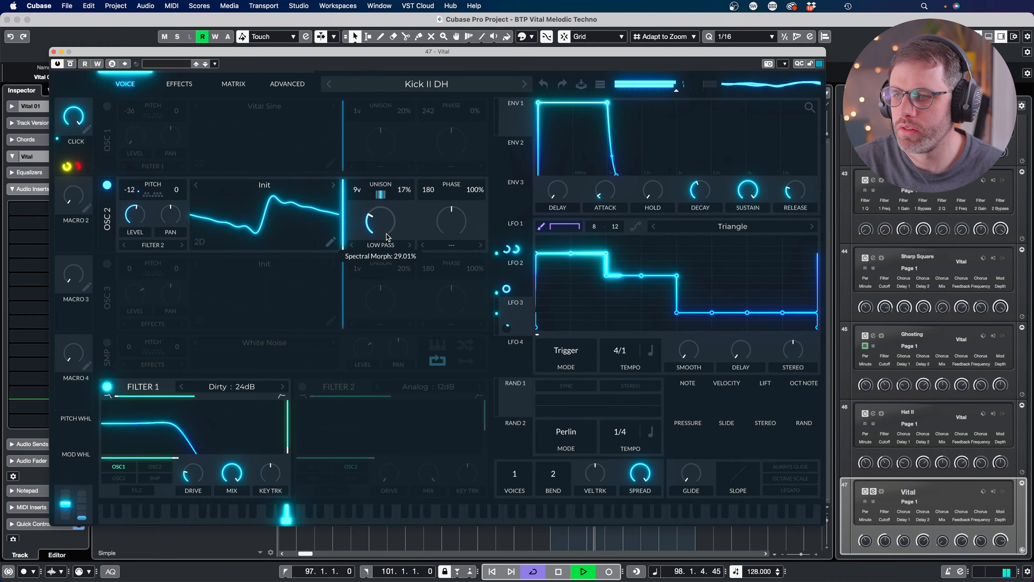
# - Shape LFO 4 as a concave rise to a held top level with a sharp final drop, at 1/4 tempo with smoothing at zero
pyautogui.click(515, 353)
pyautogui.doubleClick(798, 255)
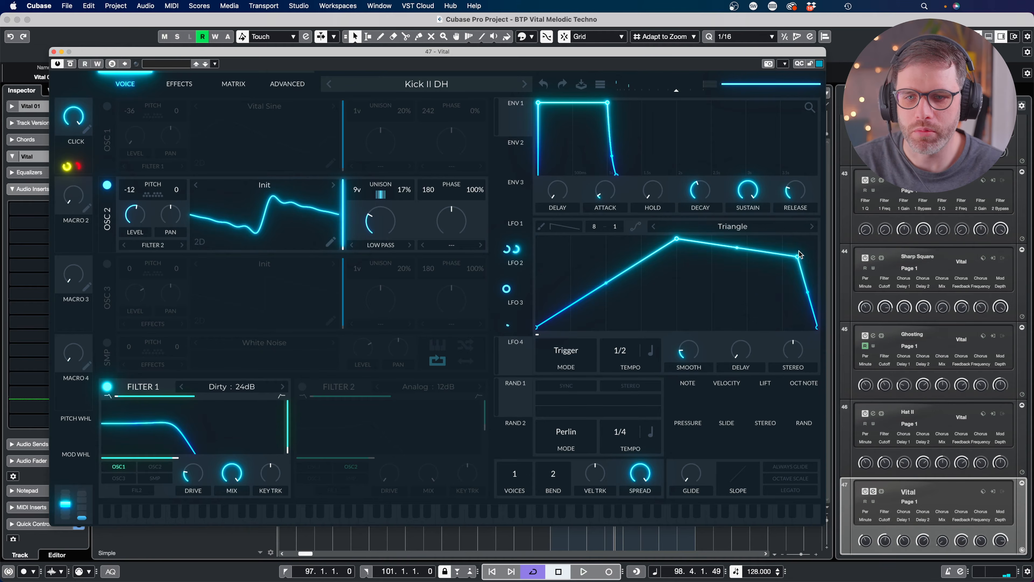
pyautogui.moveTo(799, 254); pyautogui.dragTo(810, 232)
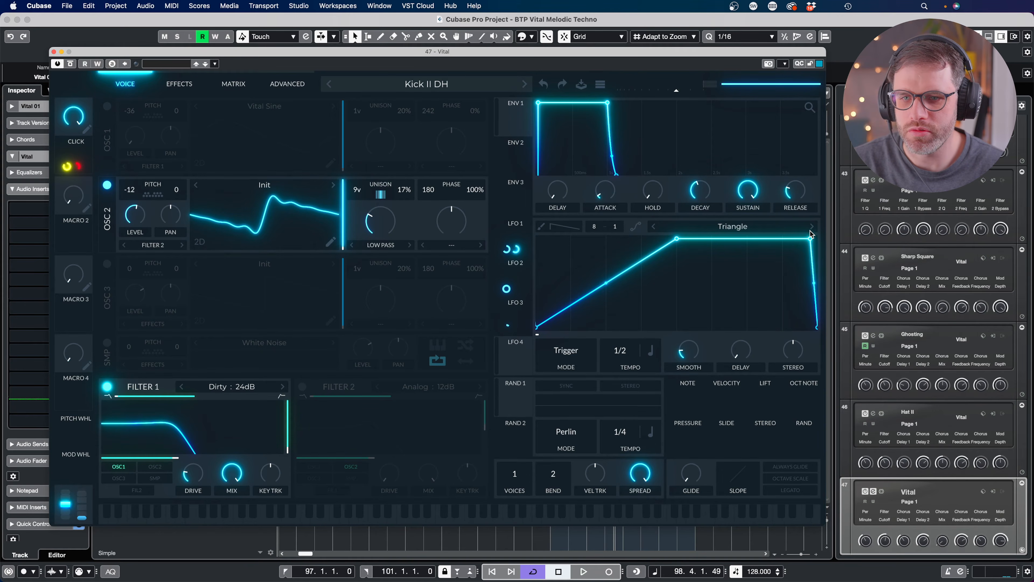
pyautogui.moveTo(599, 288); pyautogui.dragTo(605, 308)
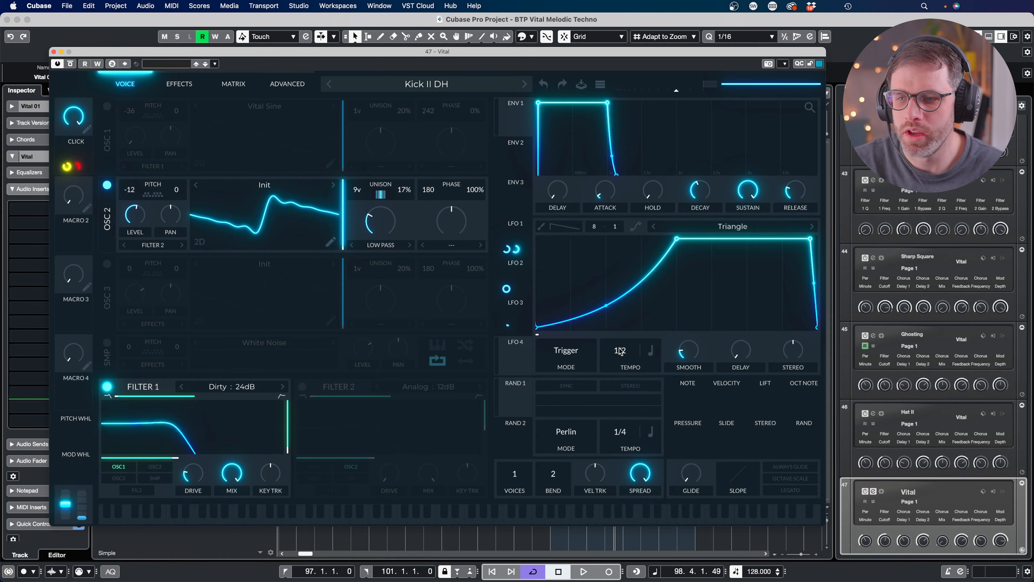
pyautogui.moveTo(688, 350); pyautogui.dragTo(695, 368)
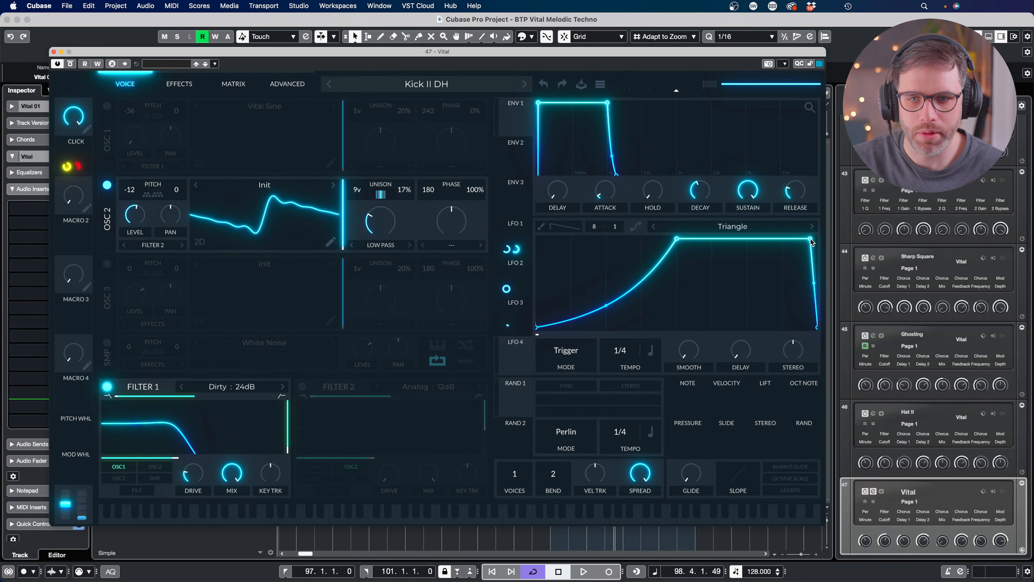
pyautogui.moveTo(810, 239)
pyautogui.mouseDown()
pyautogui.moveTo(817, 235)
pyautogui.moveTo(755, 236)
pyautogui.moveTo(806, 233)
pyautogui.moveTo(778, 225)
pyautogui.moveTo(823, 227)
pyautogui.moveTo(811, 225)
pyautogui.mouseUp()
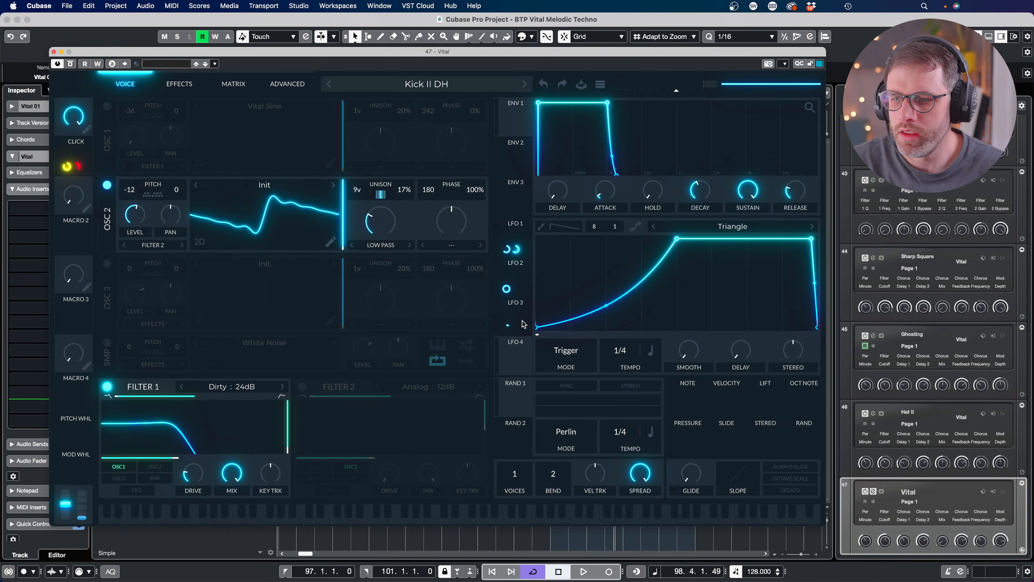
pyautogui.moveTo(508, 325); pyautogui.dragTo(134, 215)
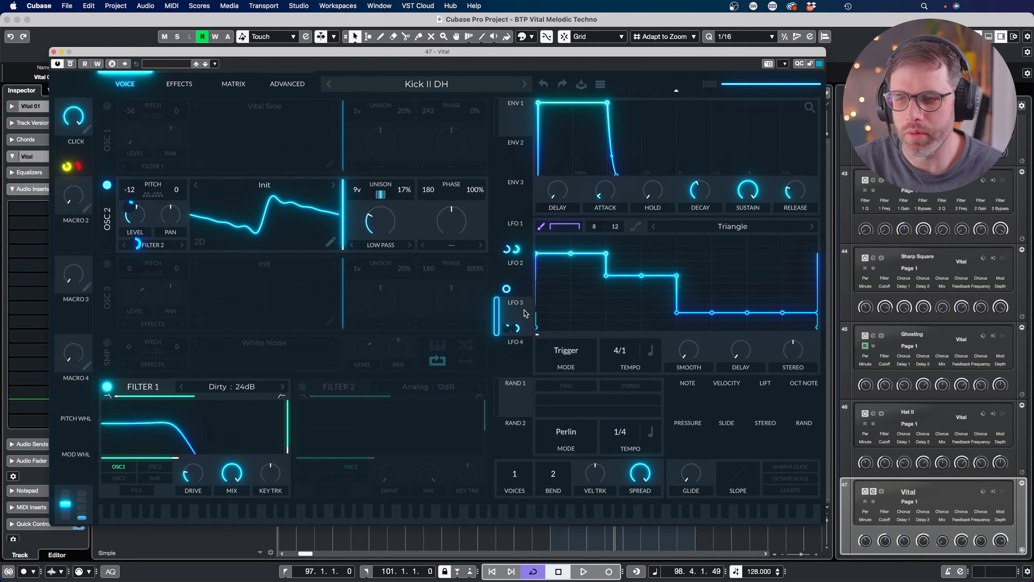
pyautogui.click(519, 328)
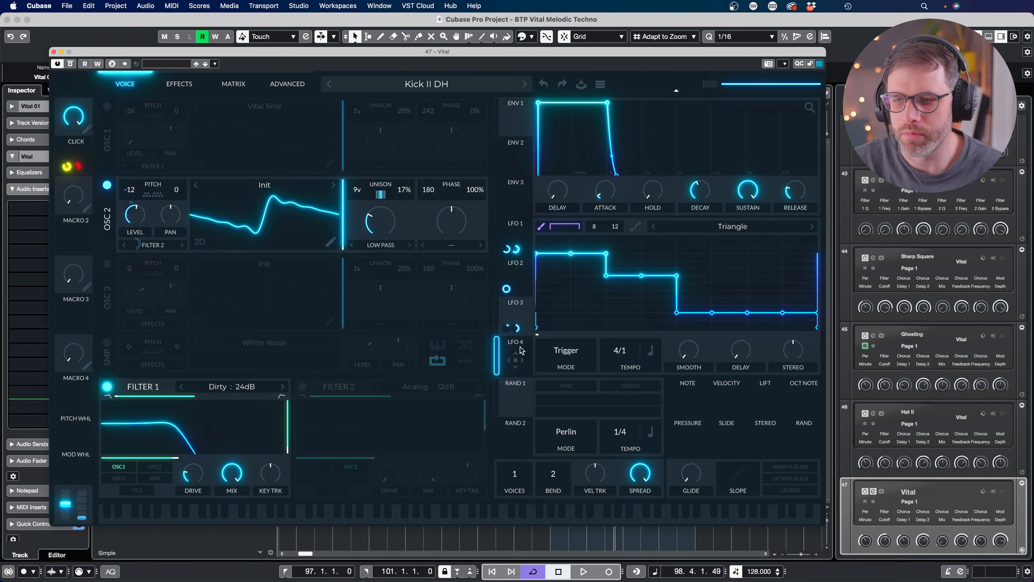
pyautogui.click(519, 328)
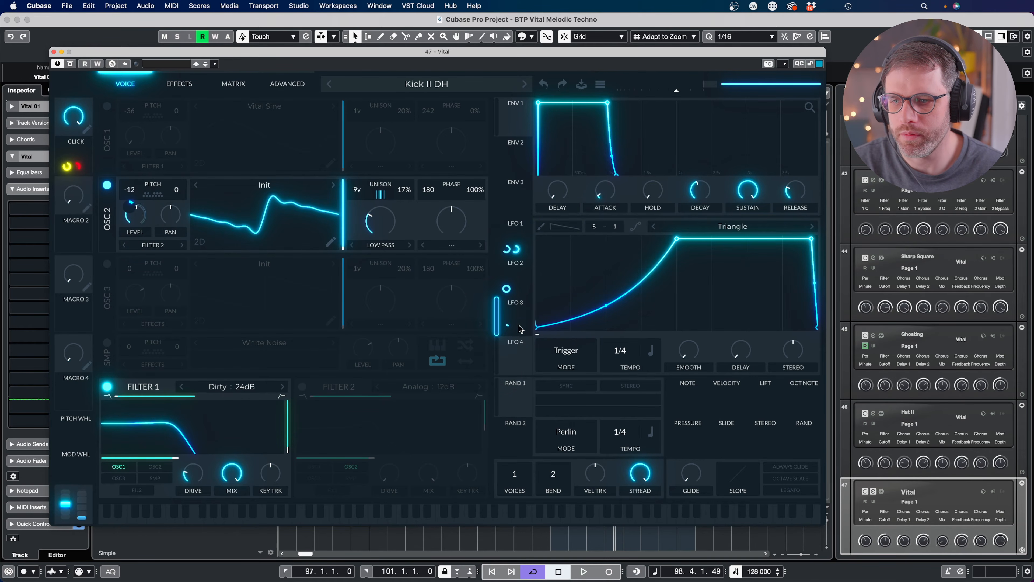
# - Assign LFO 4 to oscillator 2's level and listen to the pumping in the loop
pyautogui.moveTo(520, 353); pyautogui.dragTo(135, 217)
pyautogui.press('space')
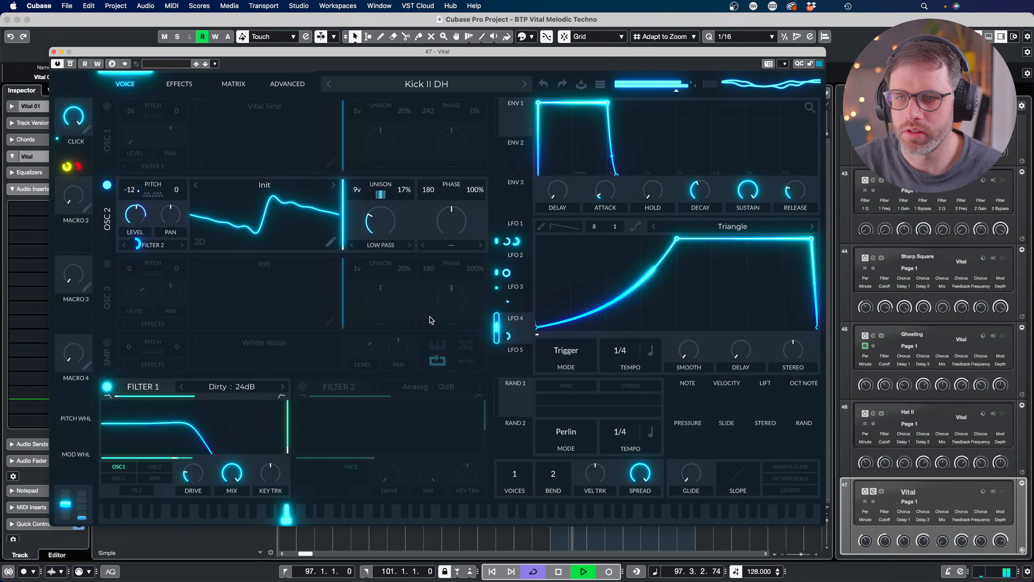
pyautogui.press('space')
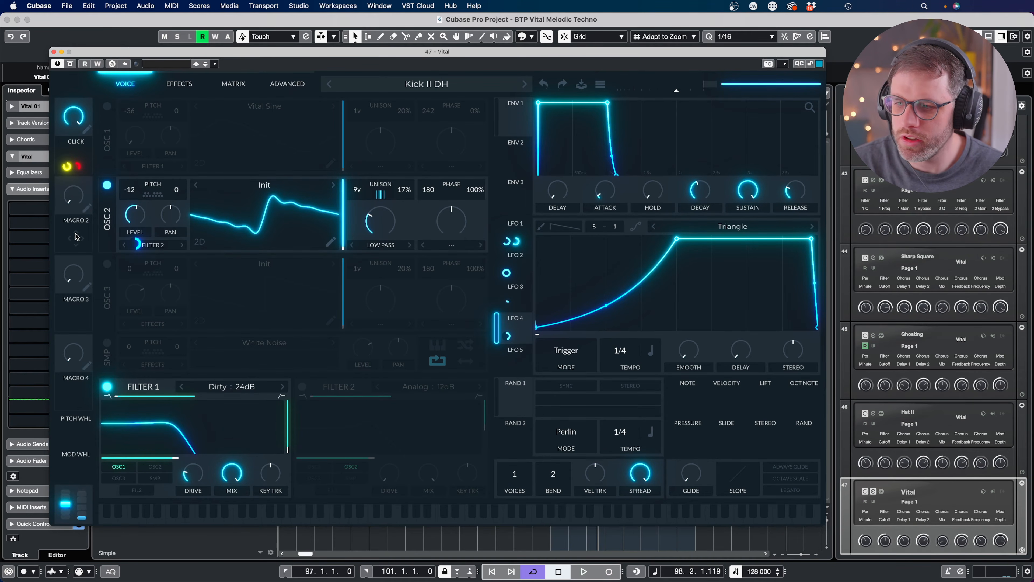
# - Assign Macro 2 to LFO 4's modulation amount on oscillator 2's level and try the macro with the loop playing
pyautogui.moveTo(77, 236); pyautogui.dragTo(508, 337)
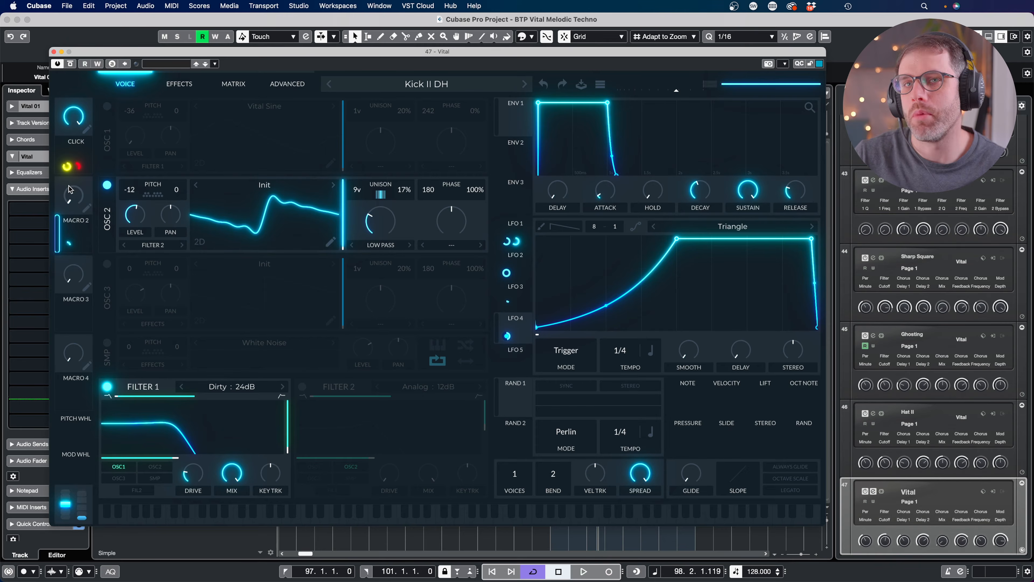
pyautogui.press('space')
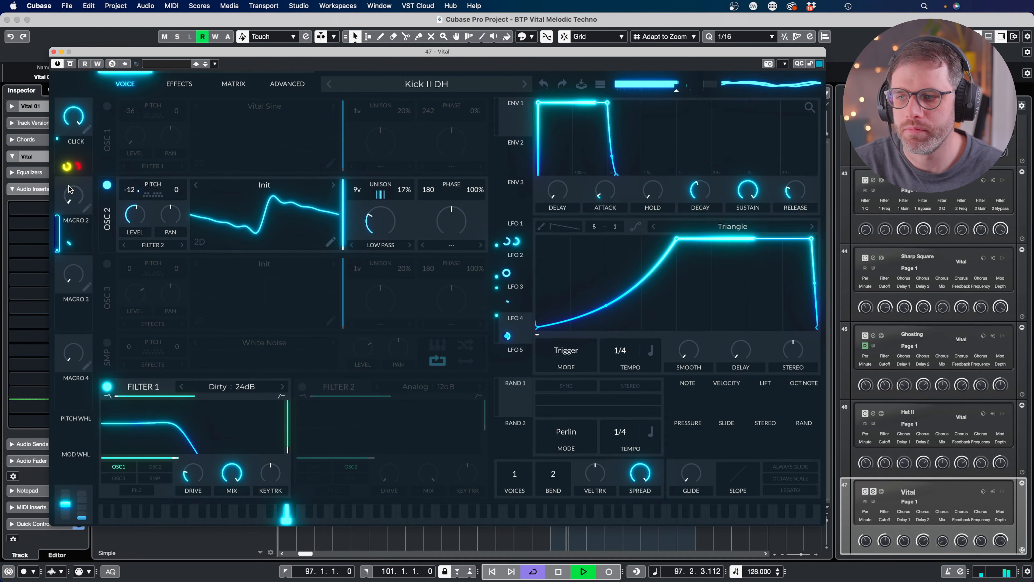
pyautogui.moveTo(79, 204); pyautogui.dragTo(76, 273)
pyautogui.press('space')
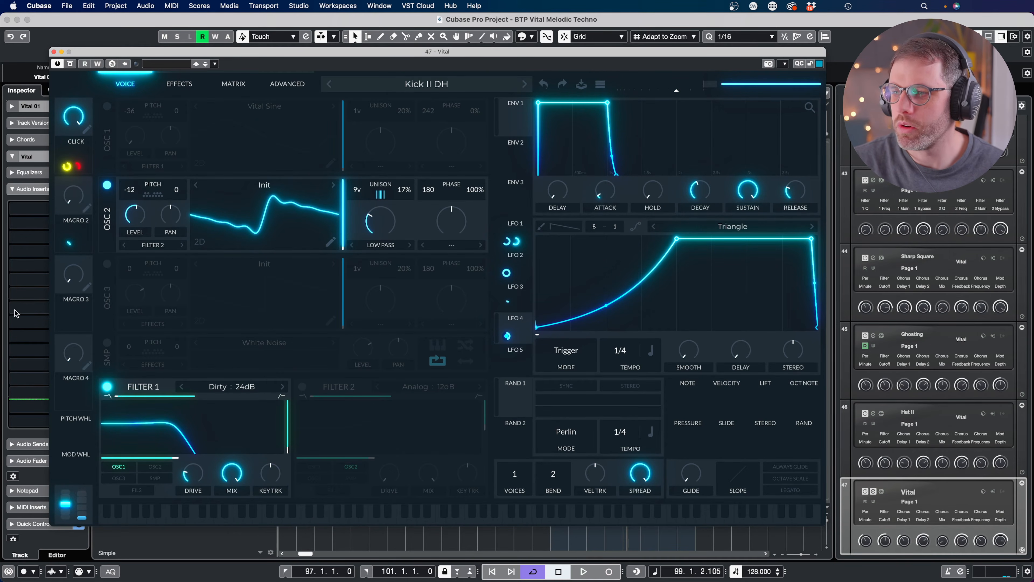
# - Also assign Macro 2 to oscillator 2's level and sweep the macro up and partly back while the loop plays
pyautogui.moveTo(83, 232); pyautogui.dragTo(136, 294)
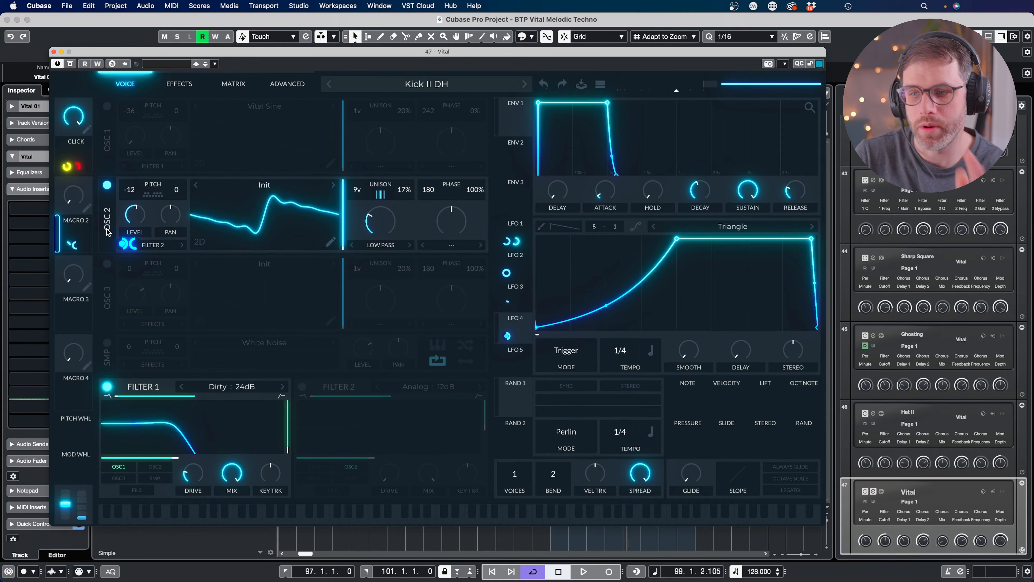
pyautogui.press('space')
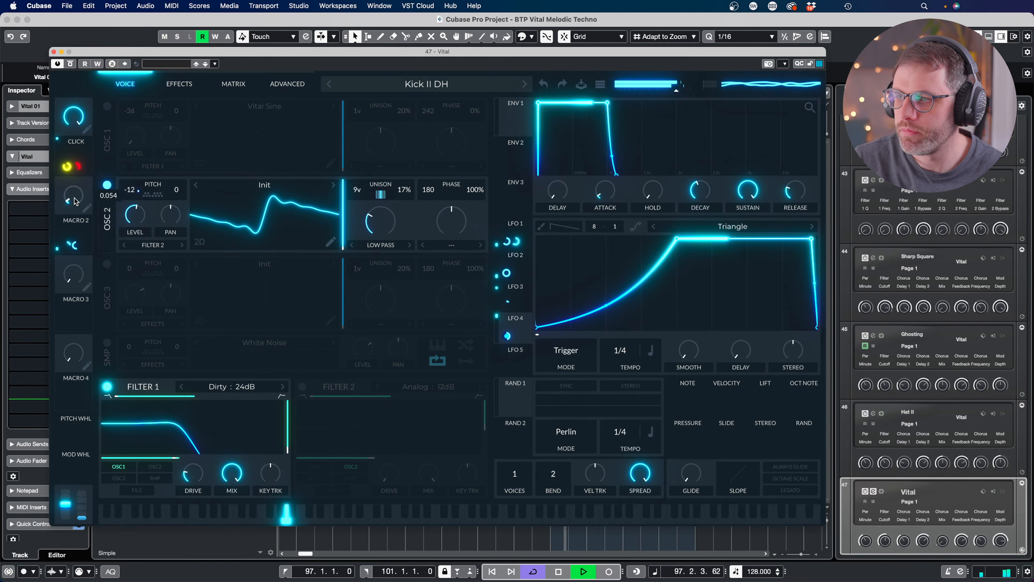
pyautogui.moveTo(76, 205); pyautogui.dragTo(80, 98)
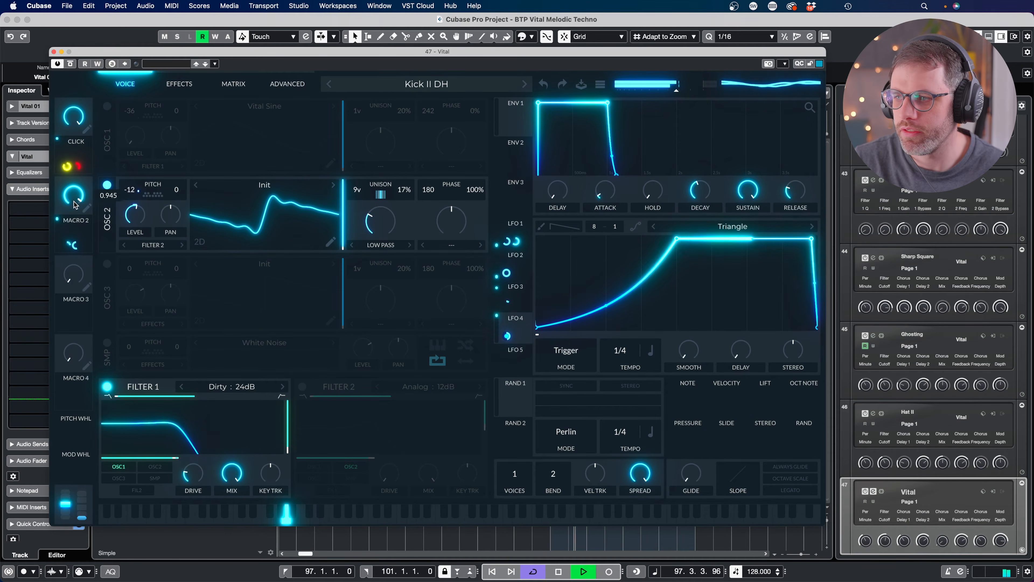
pyautogui.moveTo(73, 196); pyautogui.dragTo(74, 215)
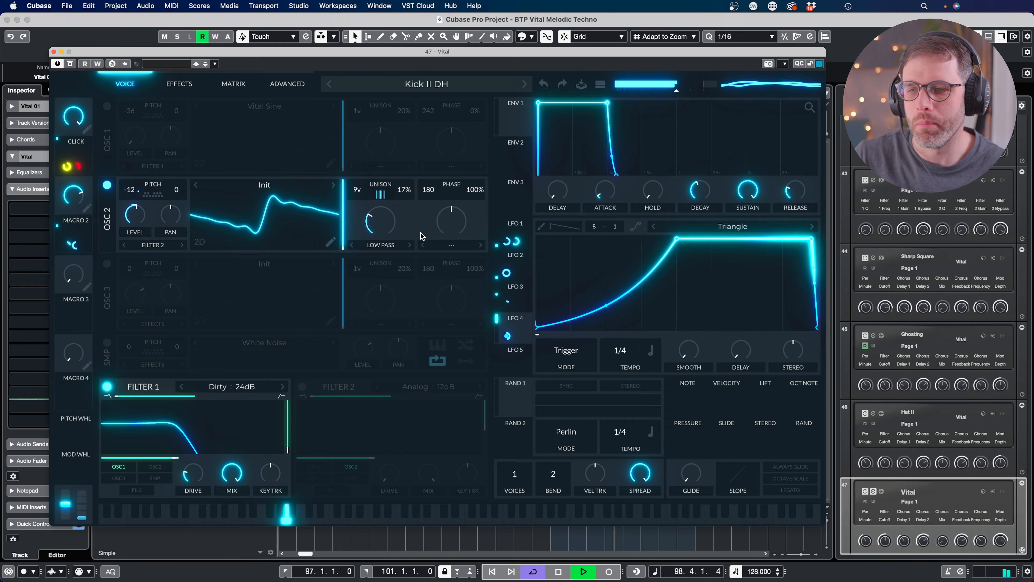
pyautogui.press('space')
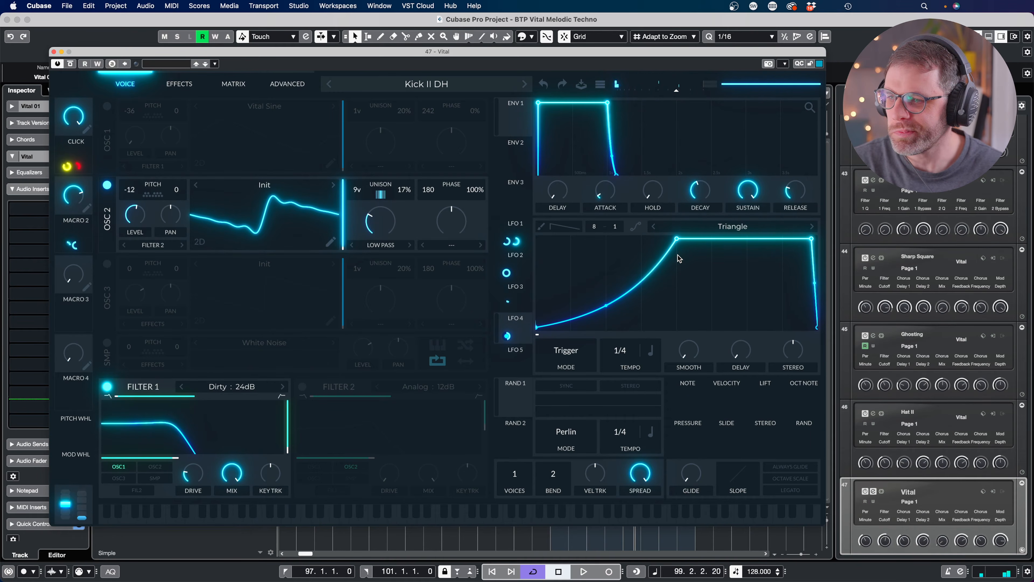
# - Lower LFO 4's middle point slightly so the plateau slopes upward, and check it in playback
pyautogui.moveTo(682, 239); pyautogui.dragTo(678, 248)
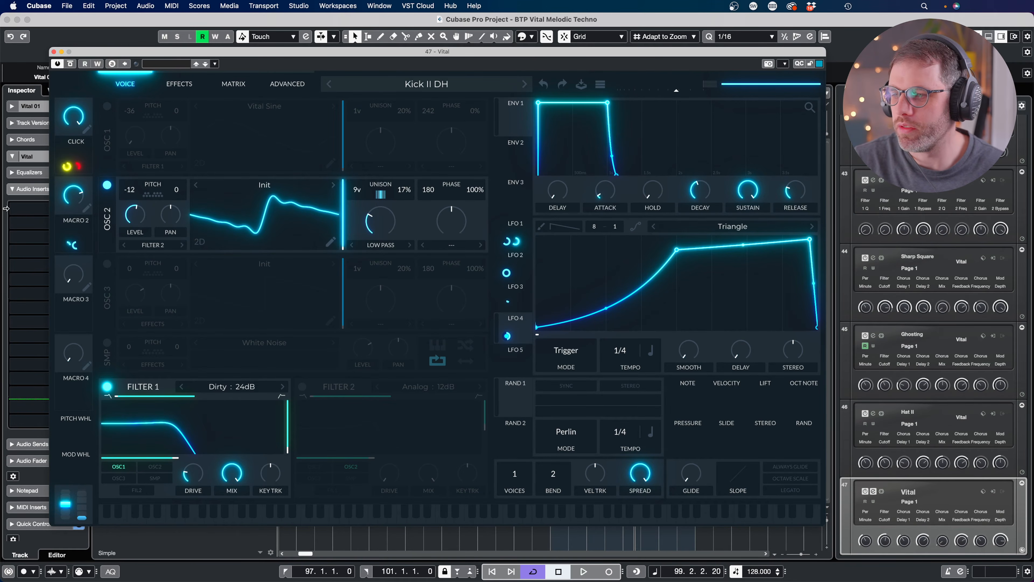
pyautogui.press('space')
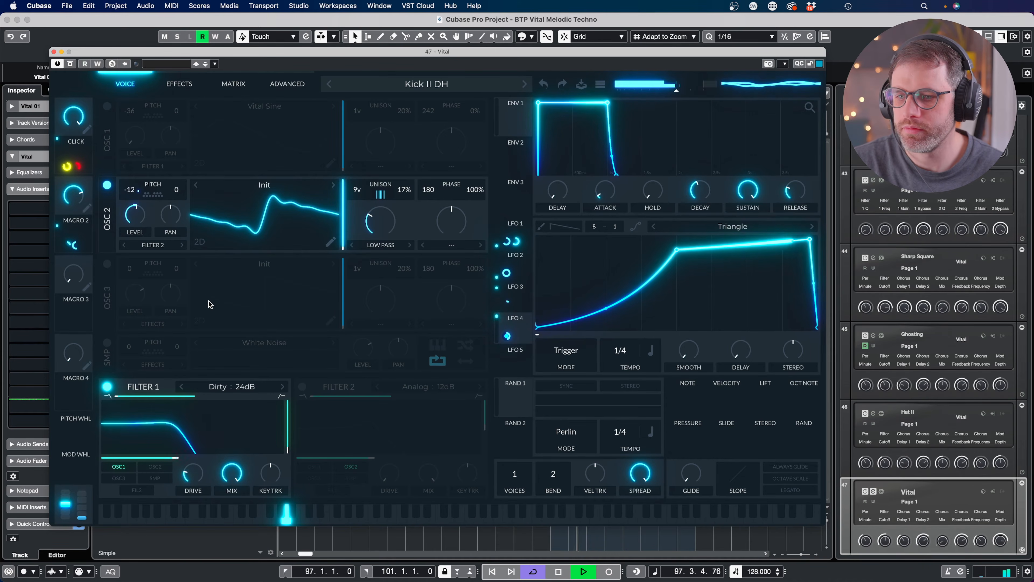
pyautogui.press('space')
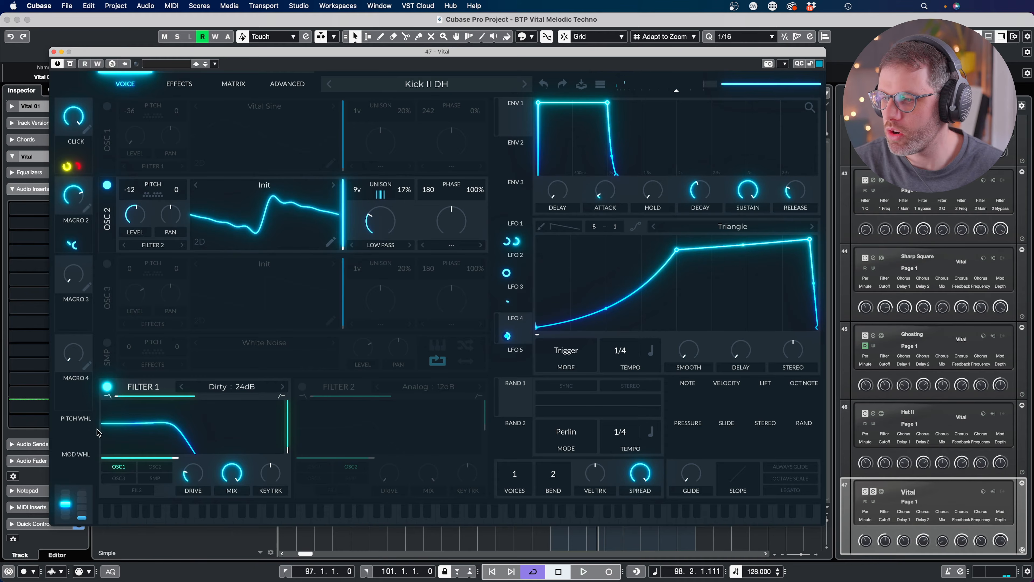
# - Assign the mod wheel to oscillator 2's spectral morph and raise the wheel while the loop plays
pyautogui.moveTo(68, 473); pyautogui.dragTo(380, 222)
pyautogui.press('space')
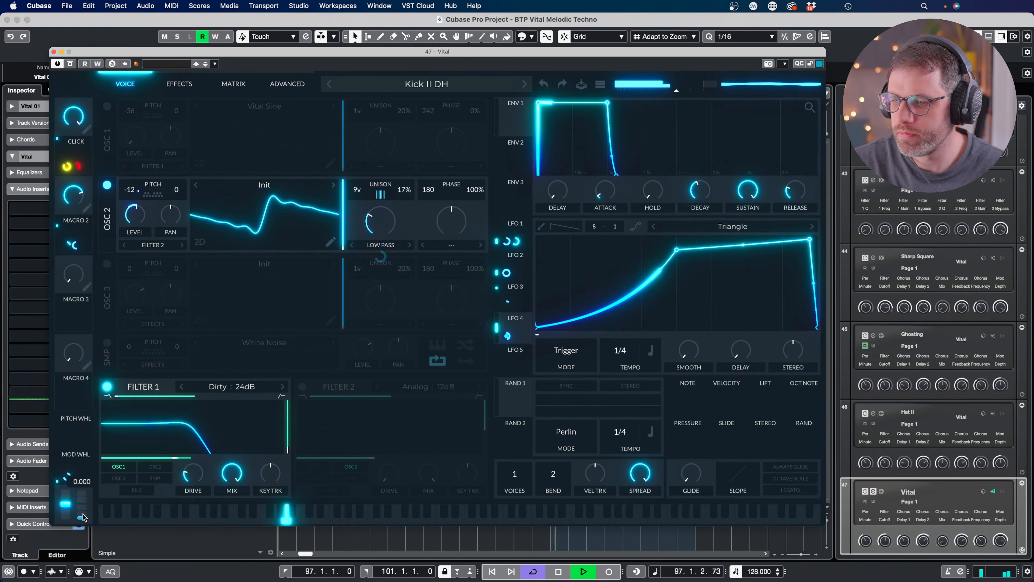
pyautogui.moveTo(83, 522); pyautogui.dragTo(84, 491)
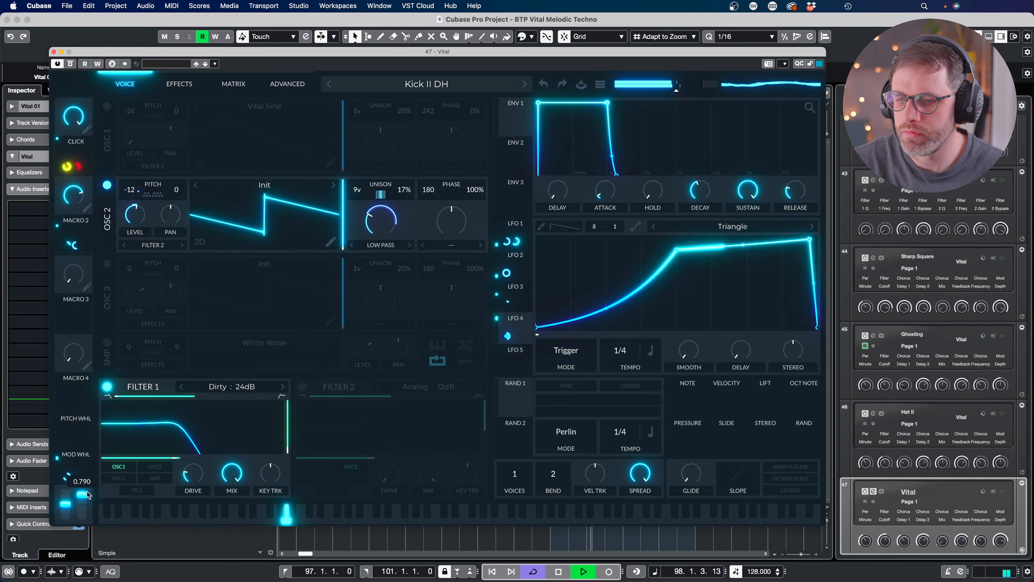
# - Rename Macro 2 as Bass Pump and stop playback
pyautogui.moveTo(80, 193)
pyautogui.mouseDown()
pyautogui.moveTo(79, 231)
pyautogui.moveTo(91, 208)
pyautogui.mouseUp()
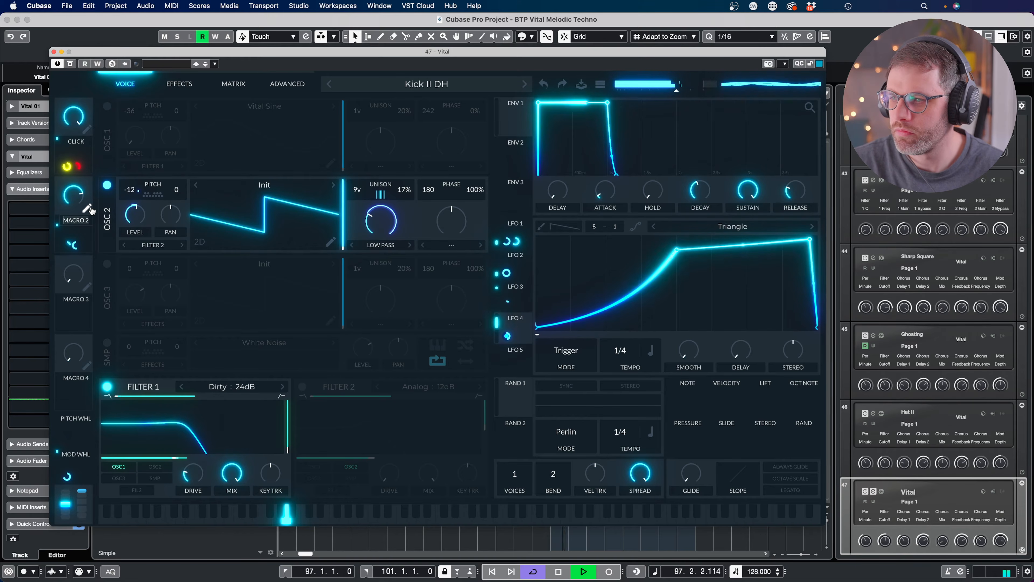
pyautogui.write('bas')
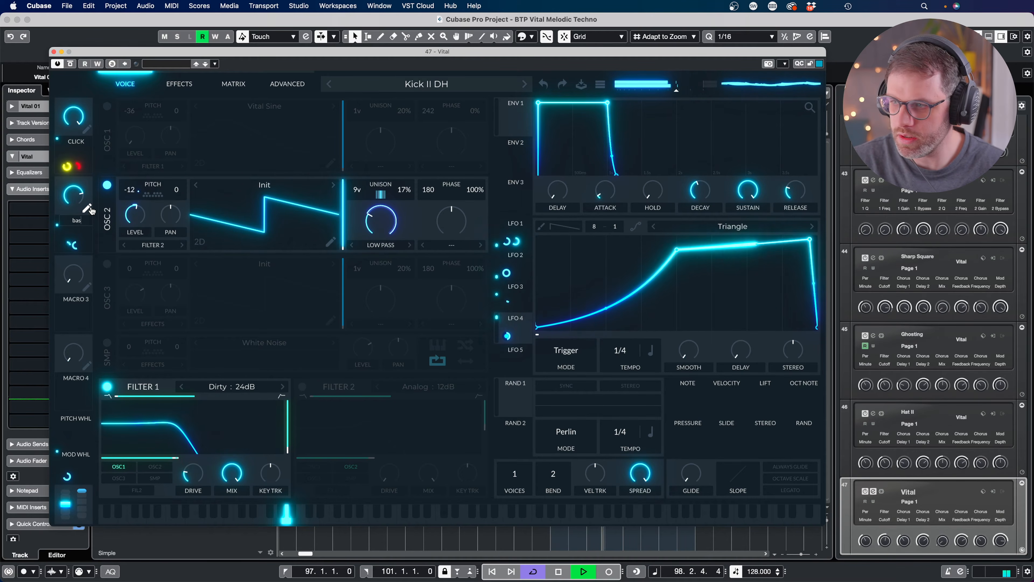
pyautogui.write('s pimp')
pyautogui.press('Return')
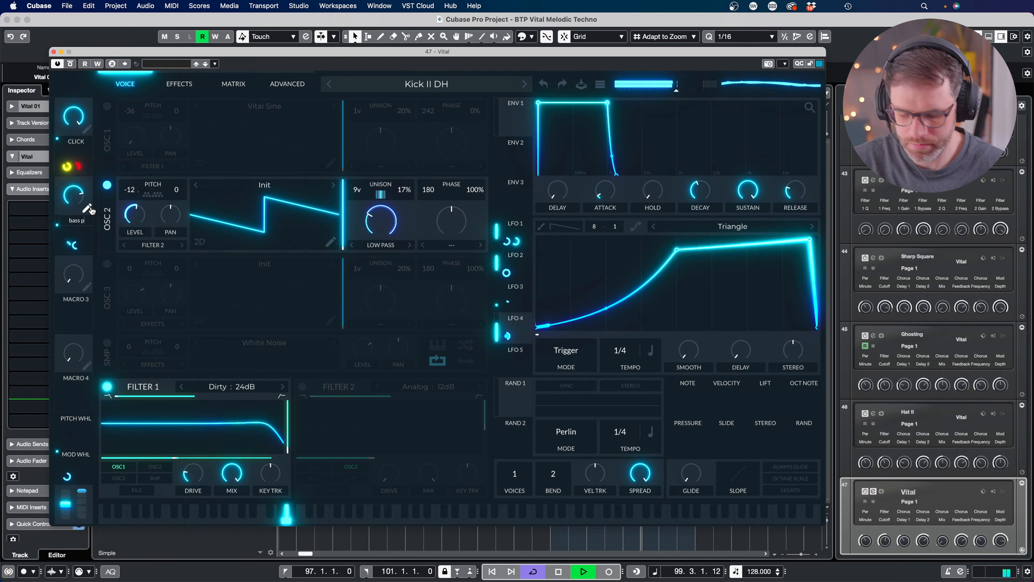
pyautogui.press('space')
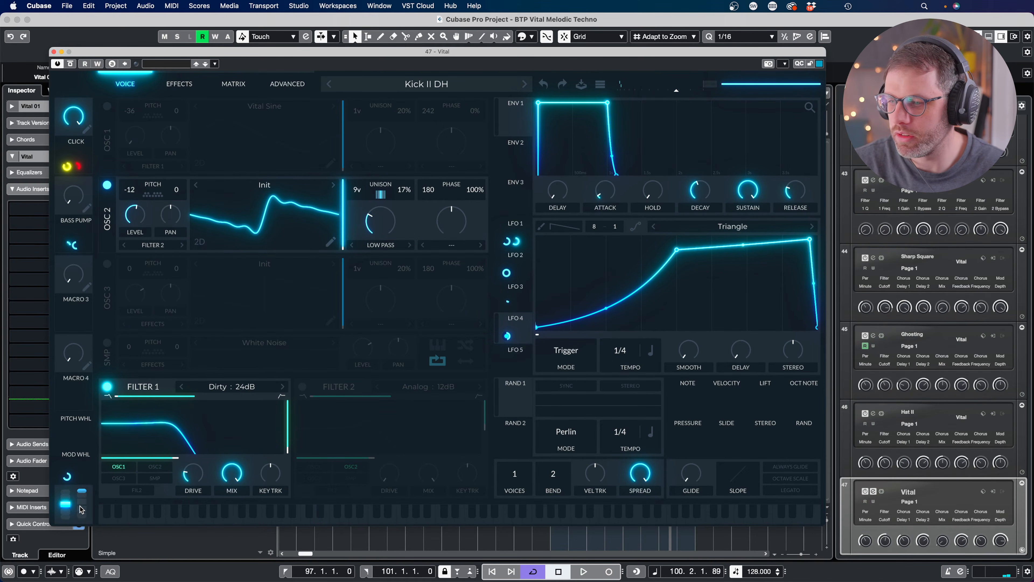
# - Switch oscillator 2 off and oscillator 3 on, with 4 unison voices and 3% detune
pyautogui.click(108, 185)
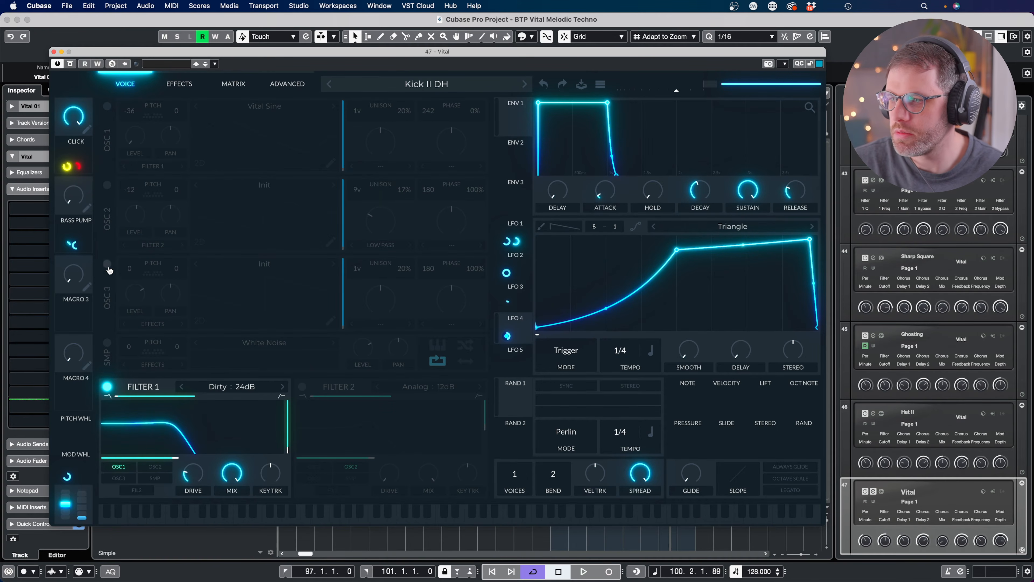
pyautogui.click(107, 264)
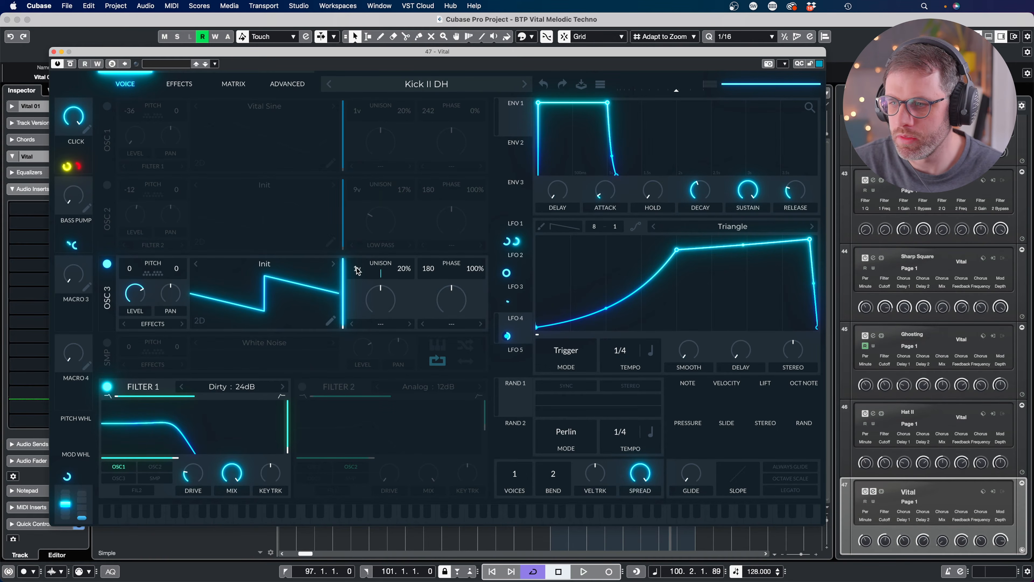
pyautogui.moveTo(357, 270); pyautogui.dragTo(400, 283)
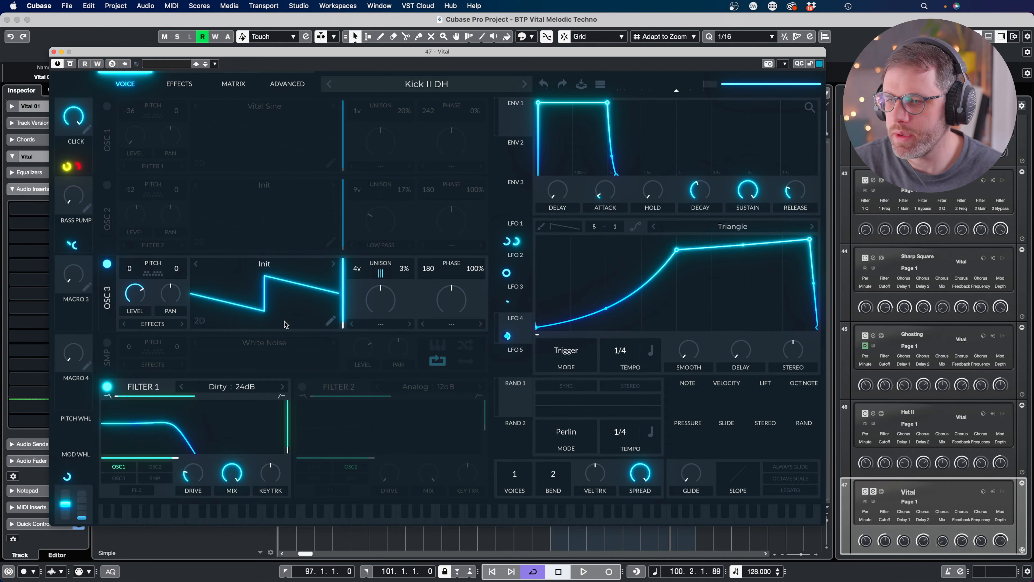
# - Redraw oscillator 3's wavetable as a stepped wave: minimum for the first half, maximum for two grid columns, and zero for the last
pyautogui.click(329, 322)
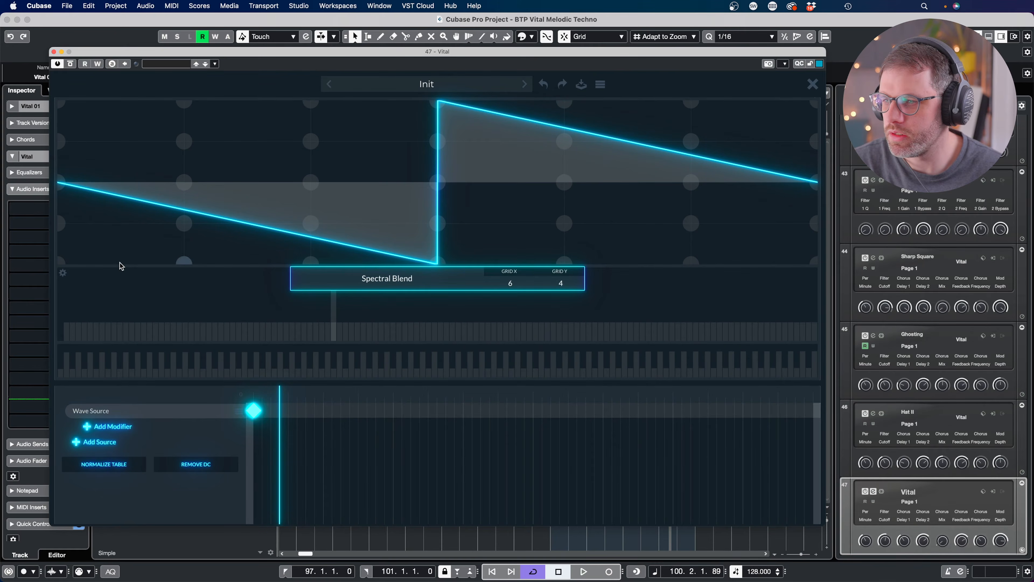
pyautogui.moveTo(72, 265)
pyautogui.mouseDown()
pyautogui.moveTo(333, 278)
pyautogui.moveTo(443, 267)
pyautogui.mouseUp()
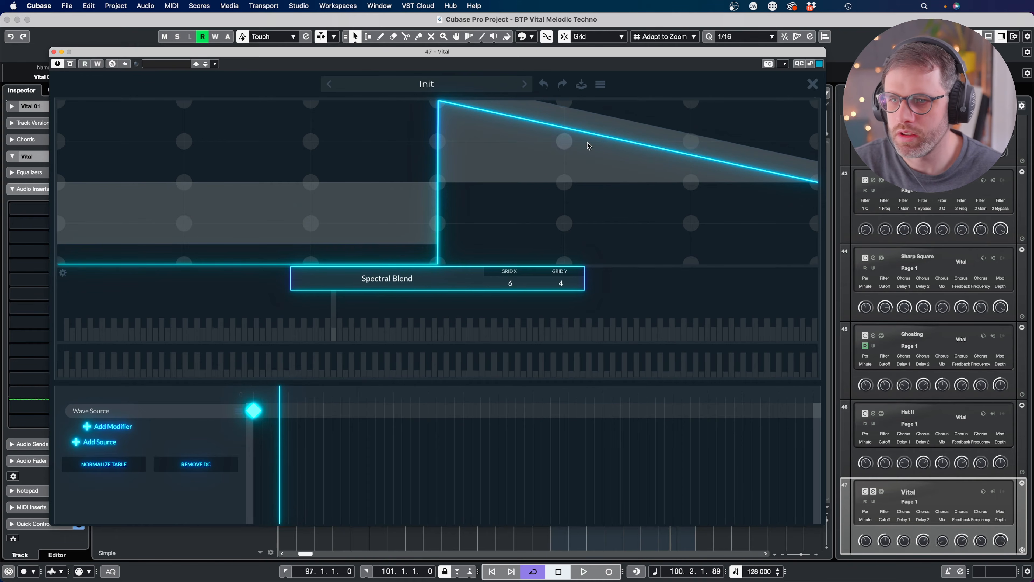
pyautogui.moveTo(662, 101); pyautogui.dragTo(697, 100)
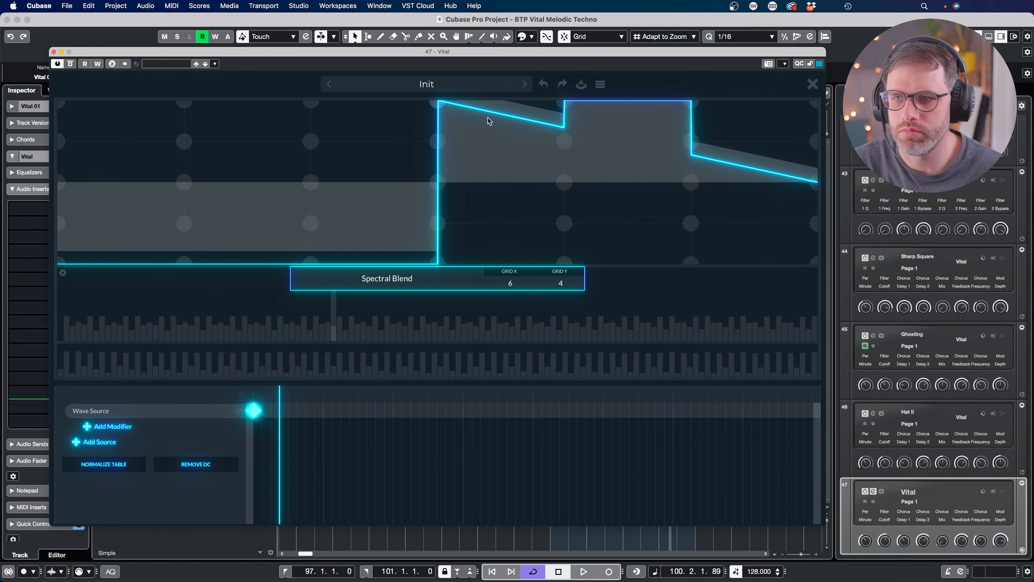
pyautogui.moveTo(505, 105); pyautogui.dragTo(425, 105)
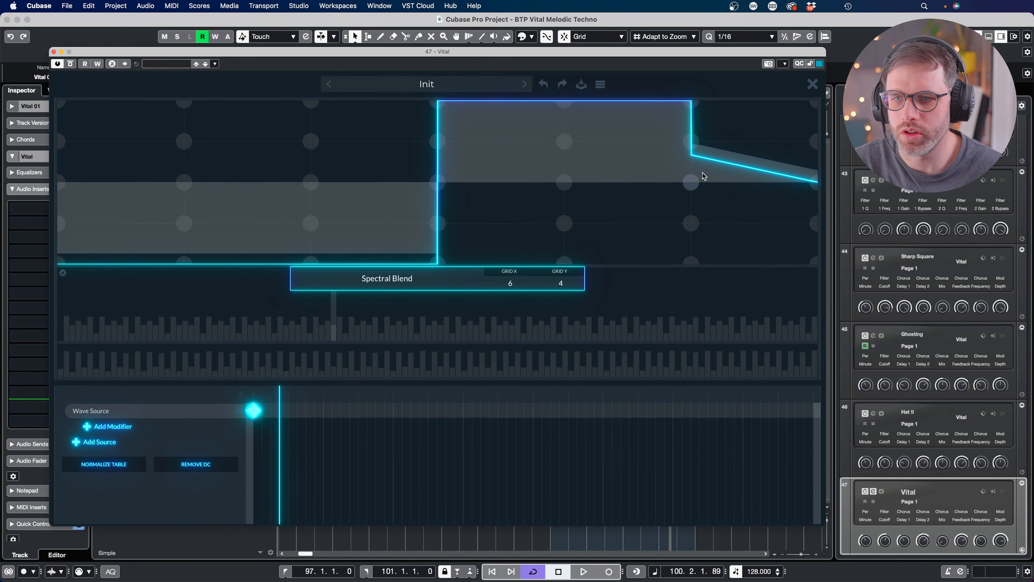
pyautogui.moveTo(694, 186); pyautogui.dragTo(818, 183)
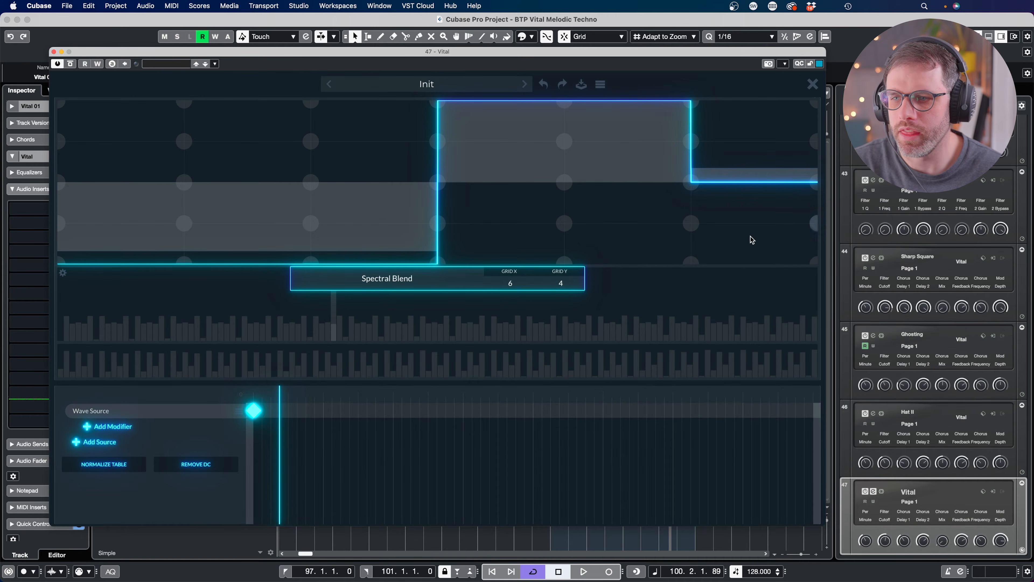
# - Play the loop briefly to hear the stepped waveform and close the wavetable editor
pyautogui.press('space')
pyautogui.press('space')
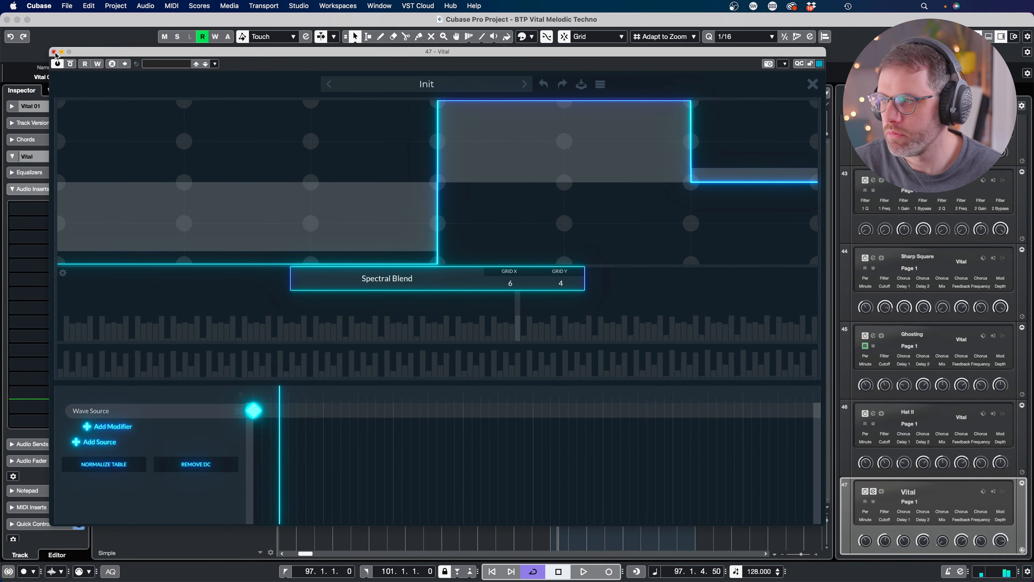
pyautogui.click(812, 84)
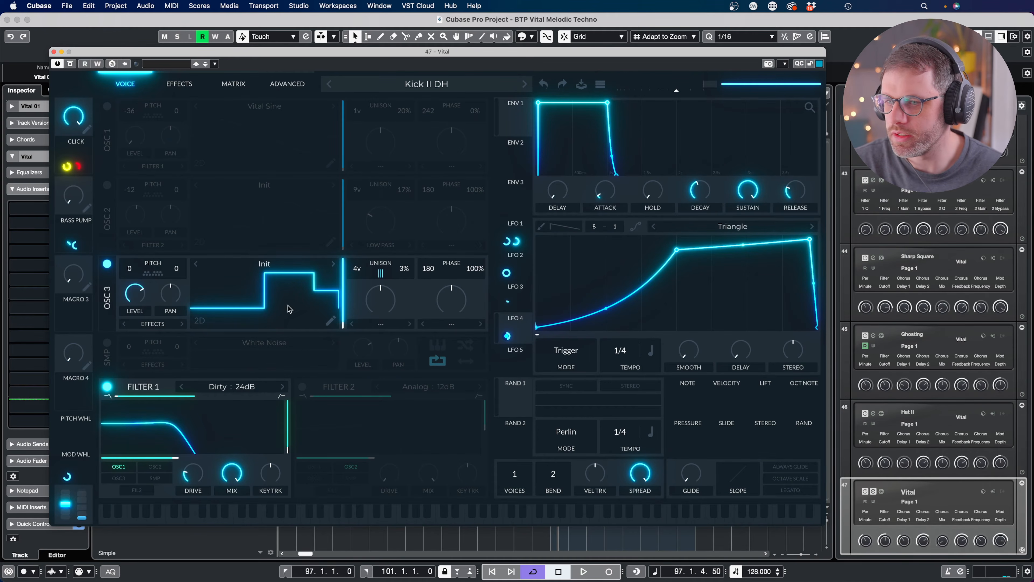
# - Set LFO 5 to 1/1 tempo, zero smoothing and a 12-row grid, and assign it to oscillator 3's transpose with an amount of 12
pyautogui.click(514, 363)
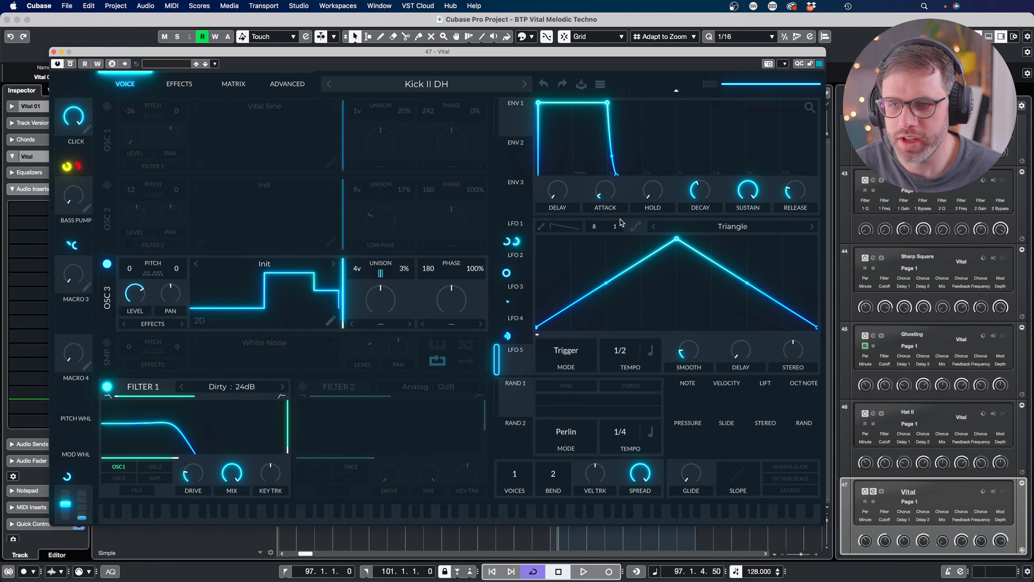
pyautogui.moveTo(632, 130); pyautogui.dragTo(634, 113)
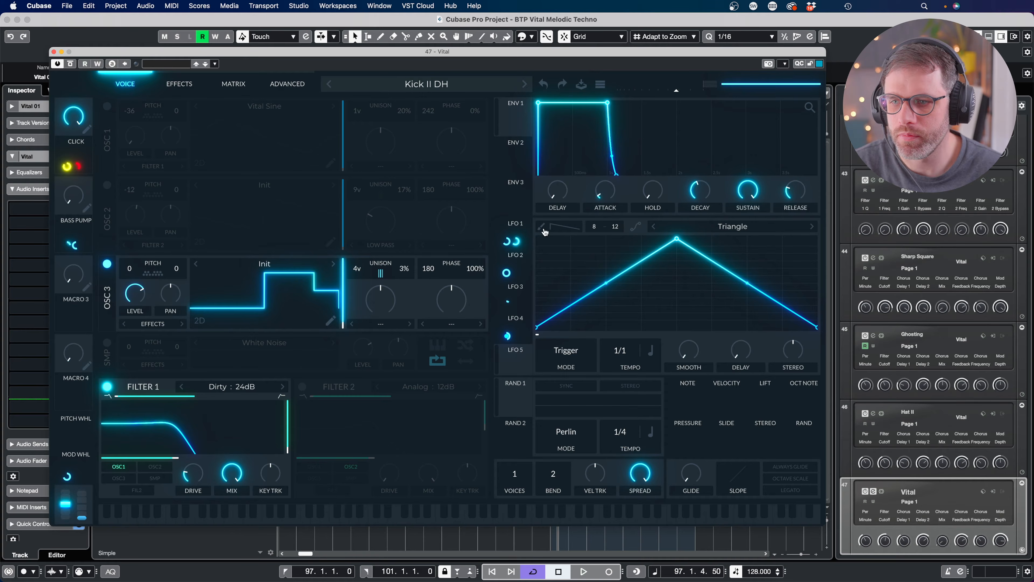
pyautogui.moveTo(503, 368); pyautogui.dragTo(134, 292)
pyautogui.rightClick(131, 286)
pyautogui.click(171, 365)
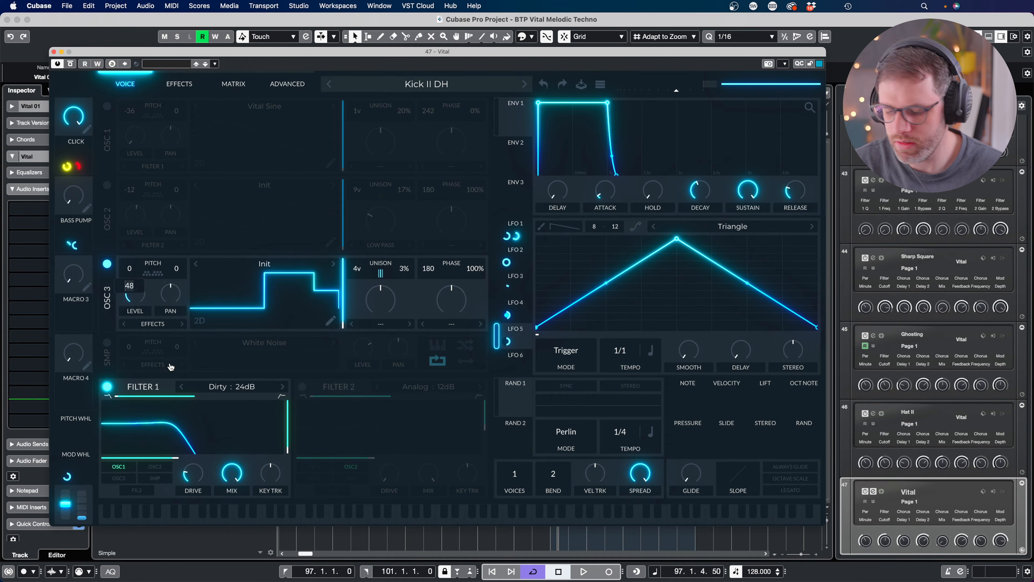
pyautogui.write('12')
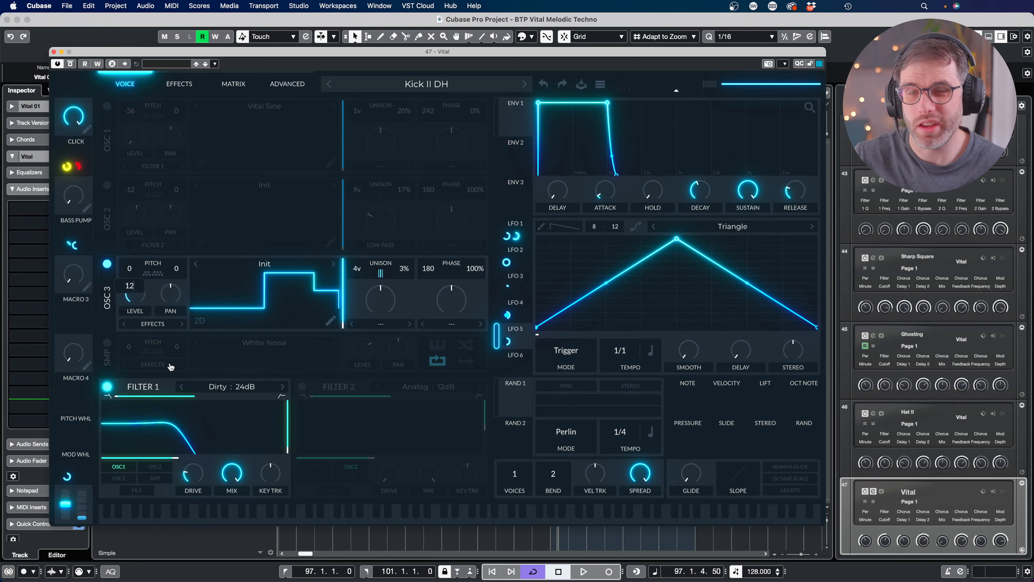
pyautogui.press('Return')
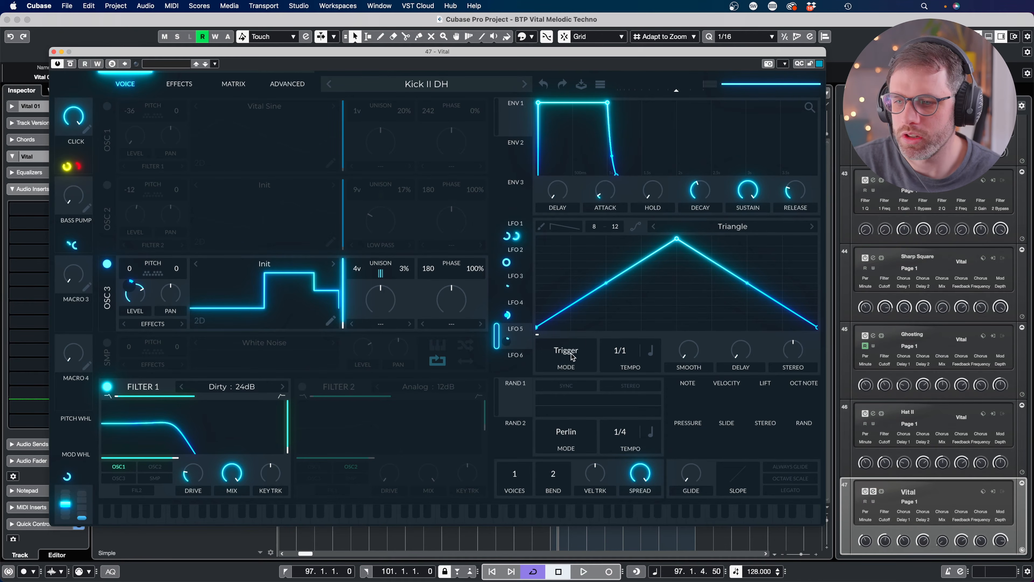
# - Flatten LFO 5's triangle to zero using the Step paint pattern
pyautogui.click(541, 226)
pyautogui.click(564, 226)
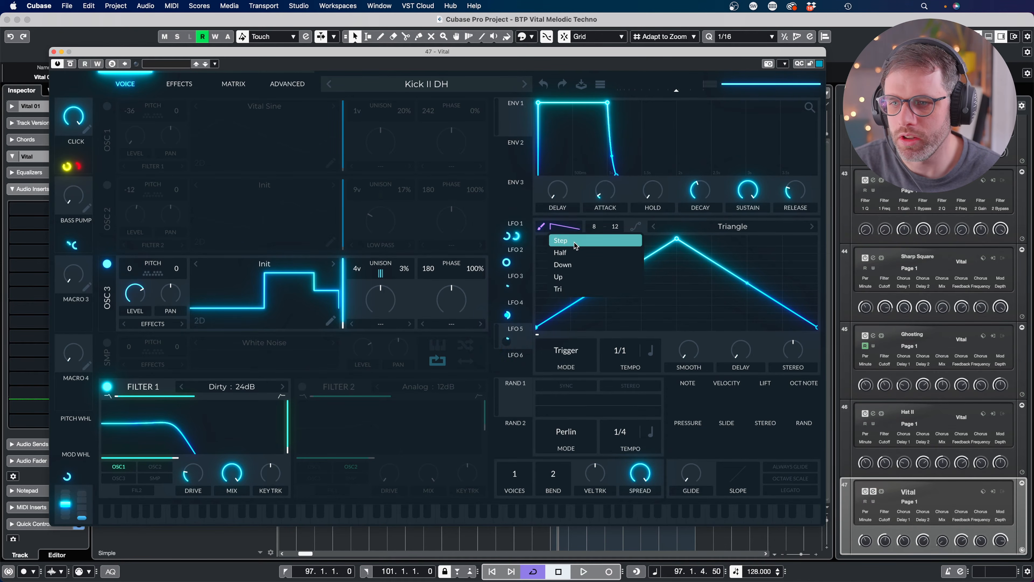
pyautogui.click(574, 242)
pyautogui.moveTo(586, 311)
pyautogui.mouseDown()
pyautogui.moveTo(738, 353)
pyautogui.moveTo(633, 360)
pyautogui.mouseUp()
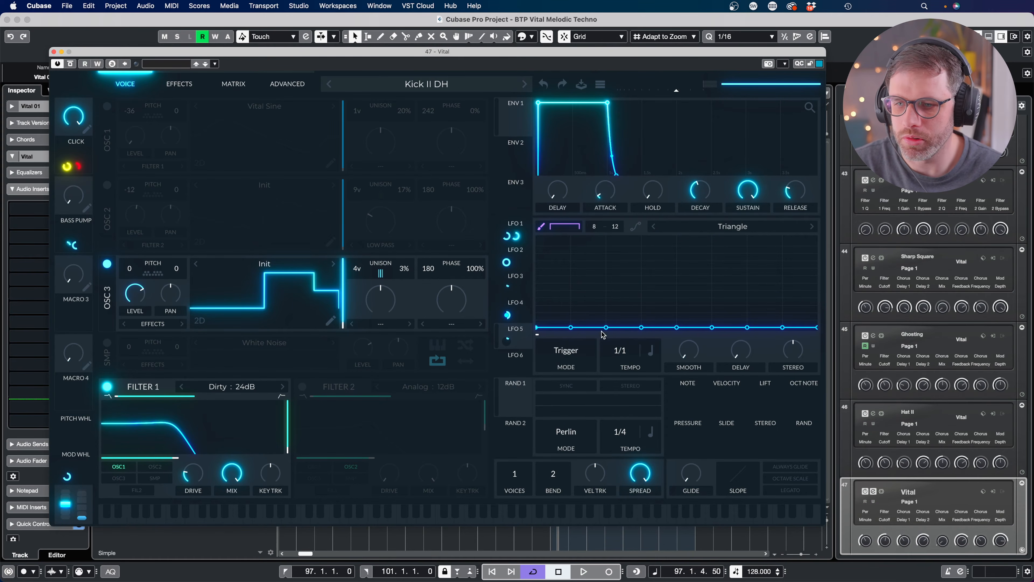
# - Paint LFO 5 steps at 6 and 9 rows in columns 2–3 and again in 5–6, plus 3 rows in column 8
pyautogui.click(588, 283)
pyautogui.click(624, 260)
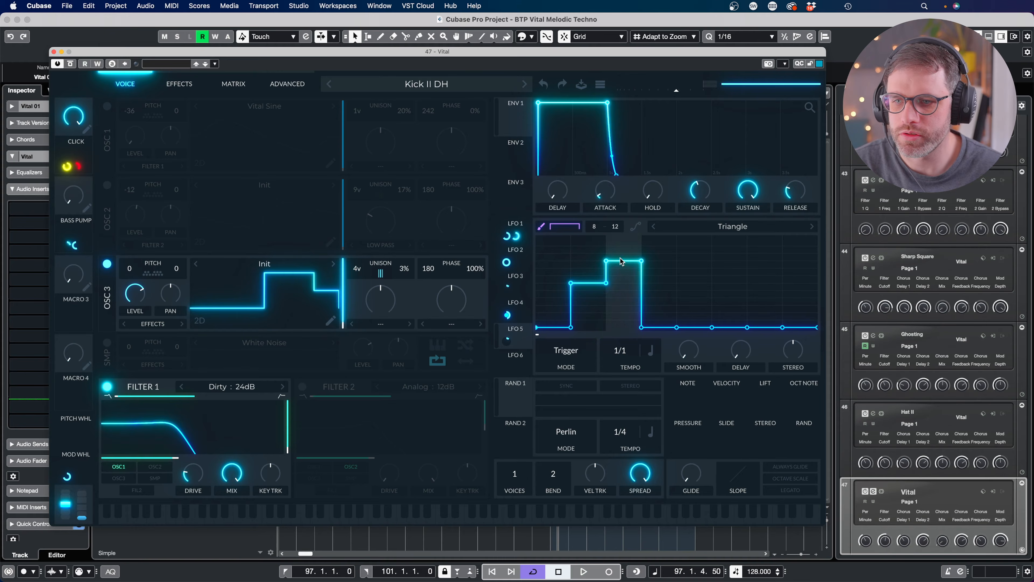
pyautogui.click(698, 301)
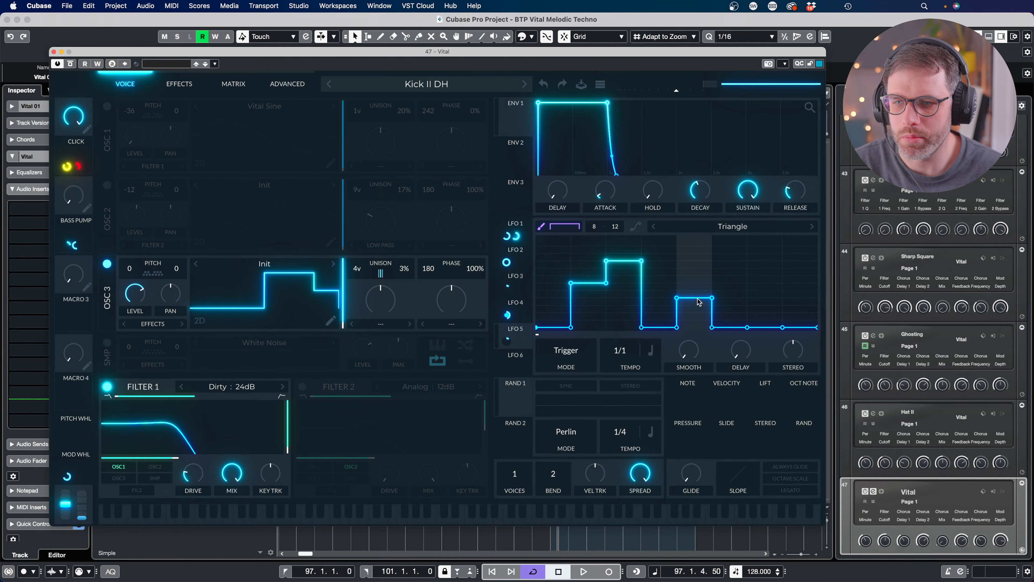
pyautogui.click(697, 284)
pyautogui.click(729, 261)
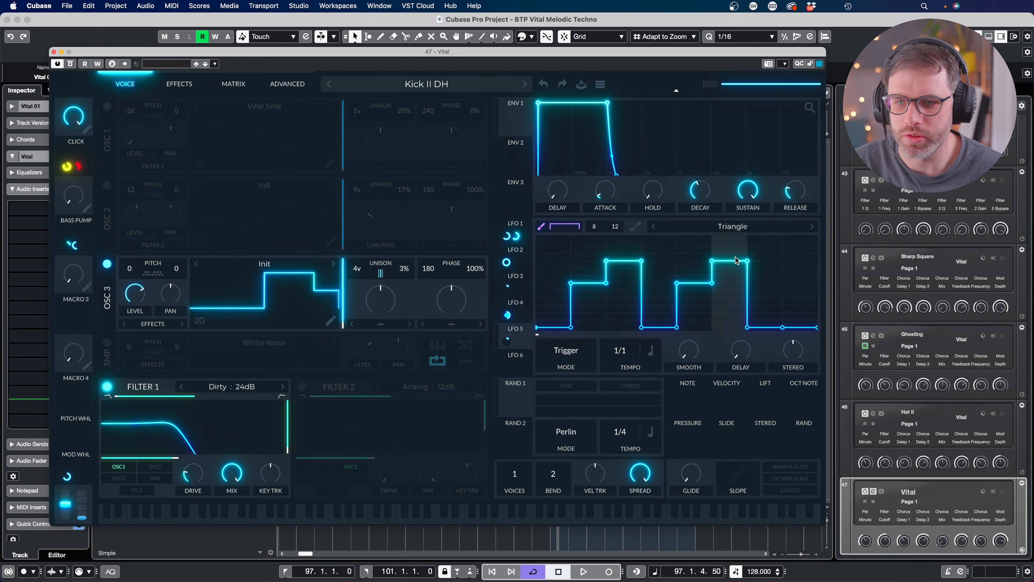
pyautogui.click(804, 300)
pyautogui.click(804, 308)
# - Audition the loop and lower LFO 5's steps in columns 2 and 5 to 5 rows
pyautogui.press('space')
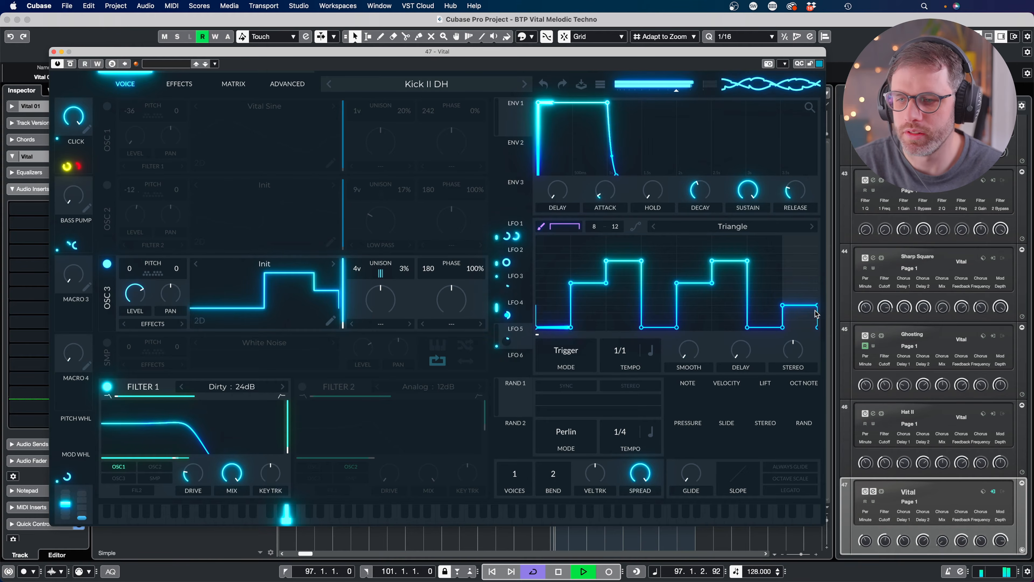
pyautogui.click(589, 290)
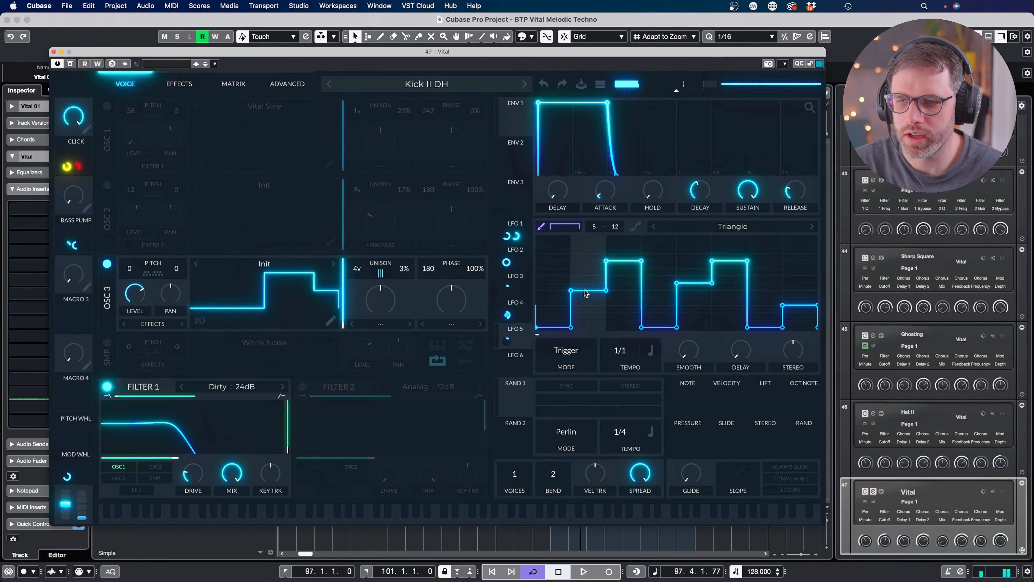
pyautogui.click(688, 291)
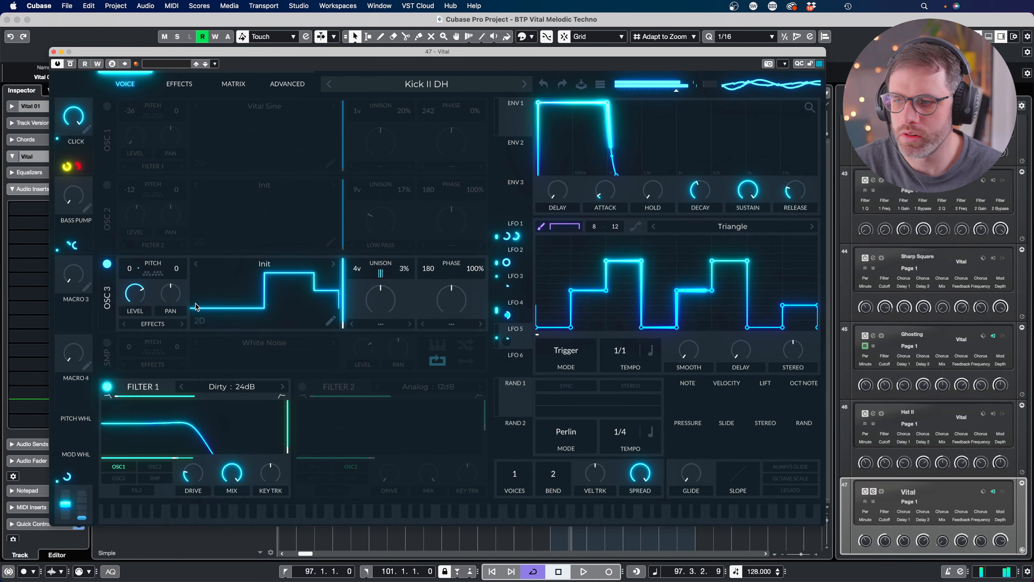
# - Set oscillator 3's transpose to 12, replay the loop, and lower LFO 5's last step to 2 rows
pyautogui.press('space')
pyautogui.press('space')
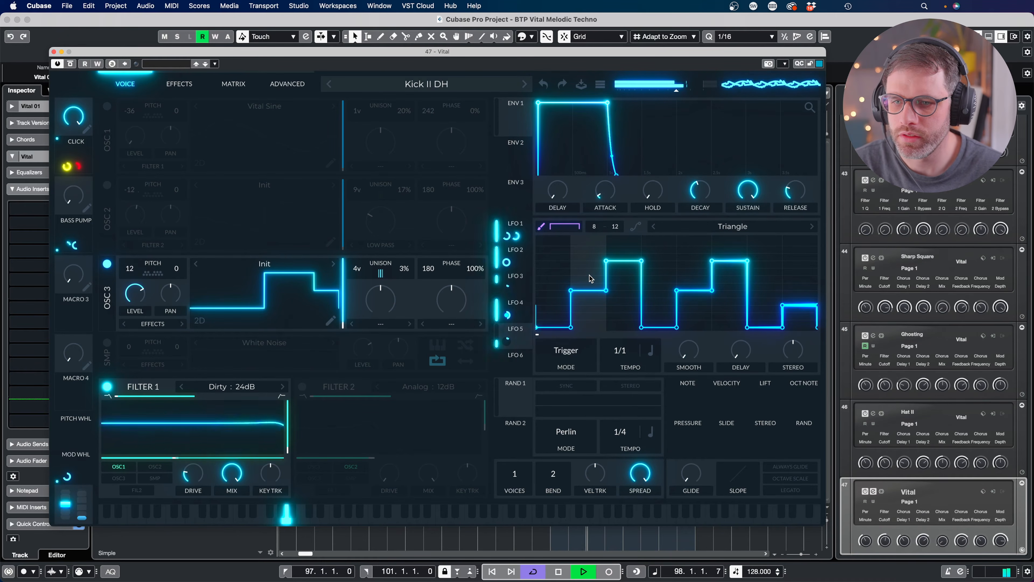
pyautogui.press('space')
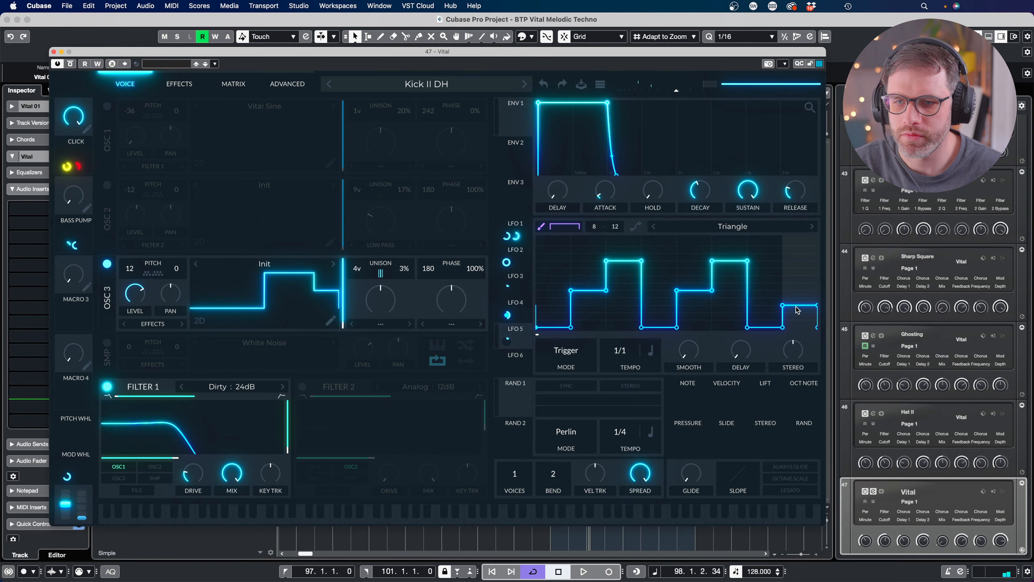
pyautogui.click(796, 321)
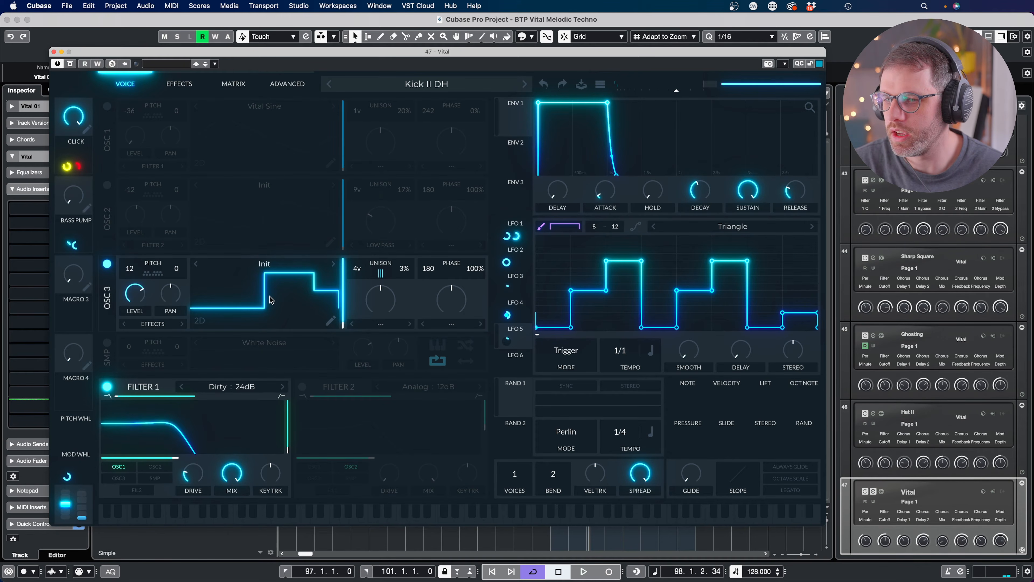
# - Switch oscillator 2 back on and lower oscillator 3's level to about 0.167 while the loop plays
pyautogui.click(108, 186)
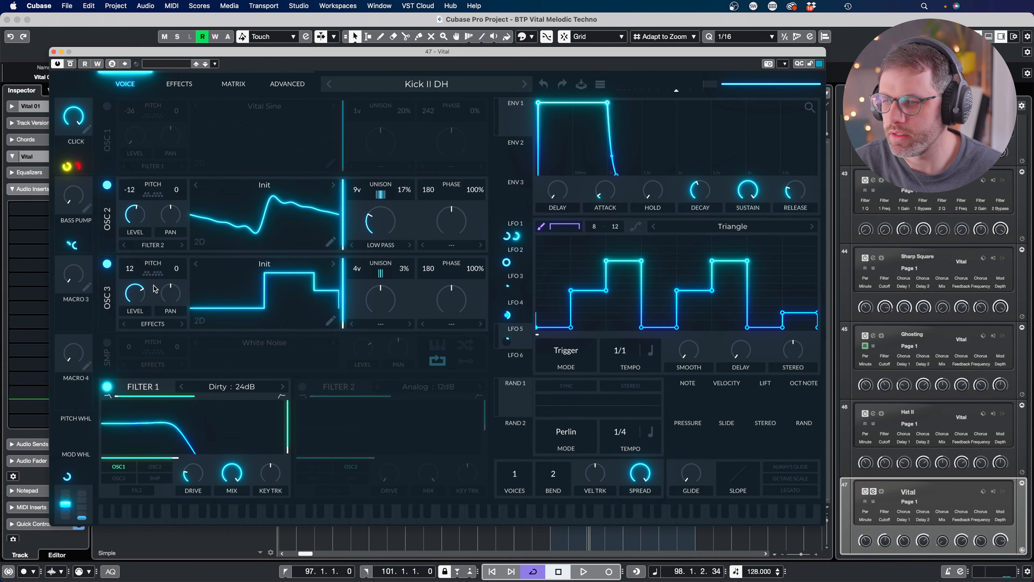
pyautogui.moveTo(135, 309)
pyautogui.press('KP_1')
pyautogui.press('space')
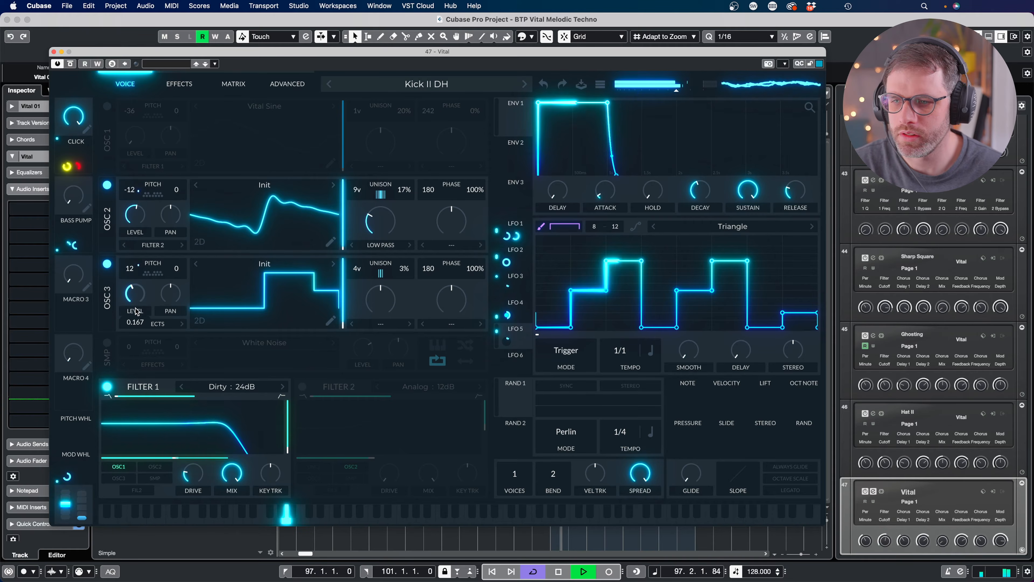
# - Set oscillator 3's transpose to 24 and raise LFO 5's last step to 10 rows during playback
pyautogui.press('space')
pyautogui.scroll(12, 128, 270)
pyautogui.press('space')
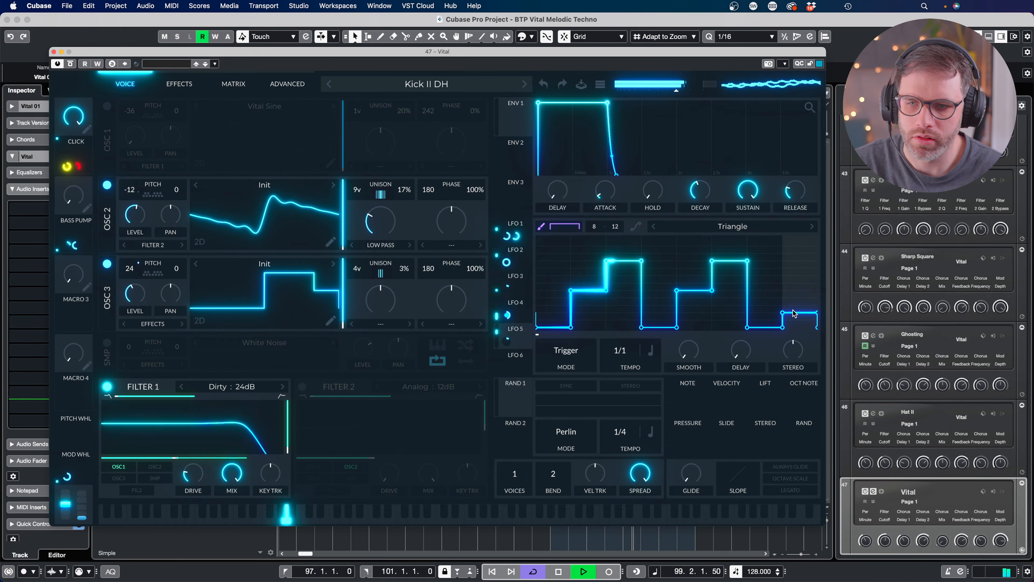
pyautogui.moveTo(804, 248)
pyautogui.mouseDown()
pyautogui.moveTo(802, 228)
pyautogui.moveTo(804, 255)
pyautogui.mouseUp()
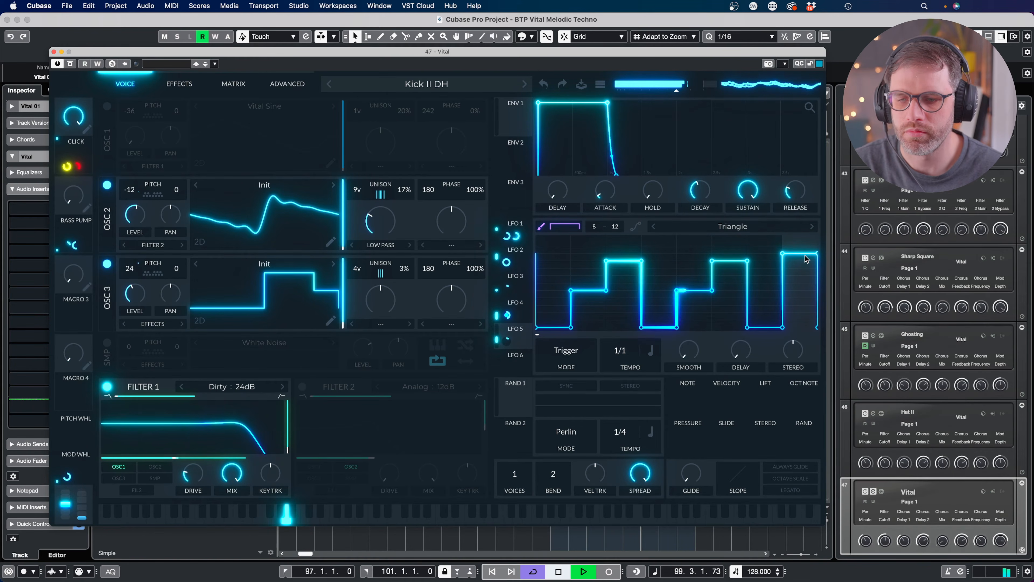
pyautogui.press('space')
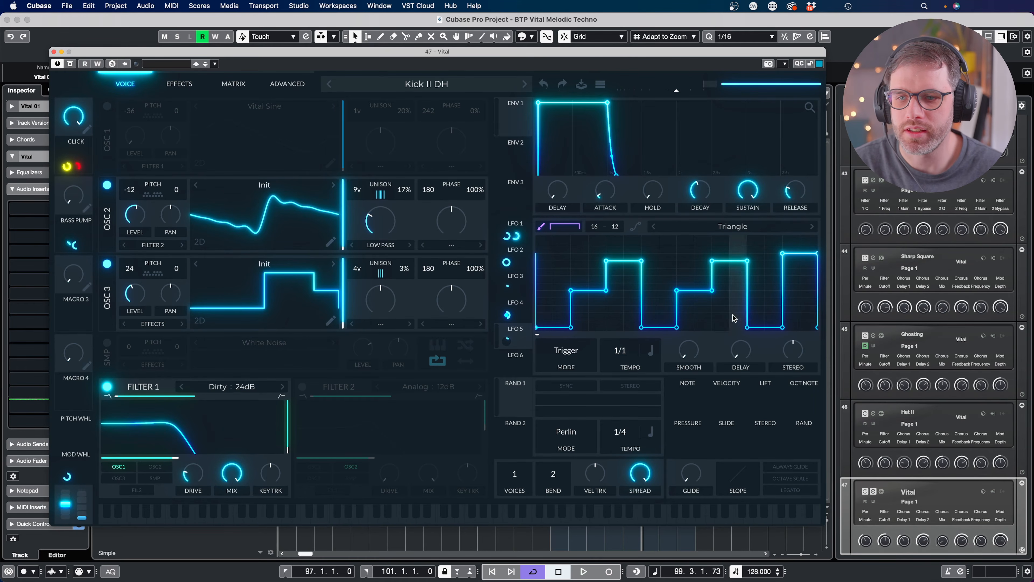
# - Set LFO 5's grid to 16 columns and repaint its first half: 5 and 9 rows in columns 2–3 and 5–6, and 10 in column 8
pyautogui.click(560, 287)
pyautogui.click(577, 261)
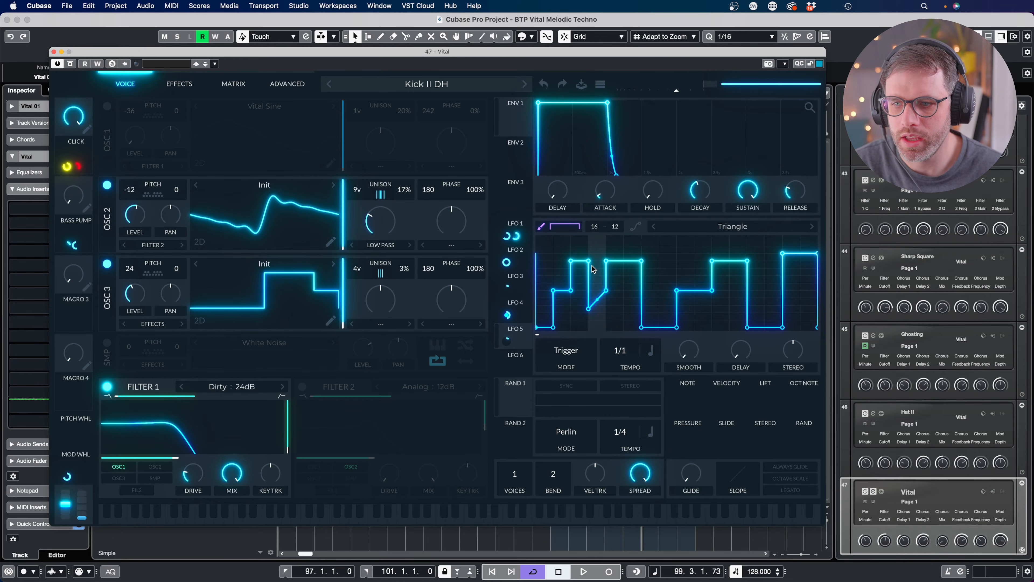
pyautogui.click(597, 322)
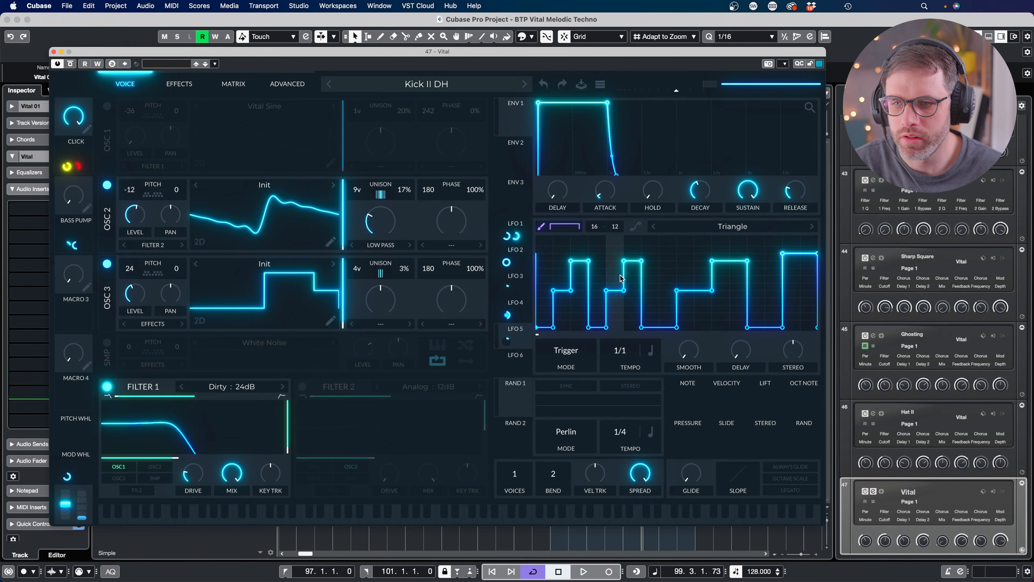
pyautogui.click(667, 291)
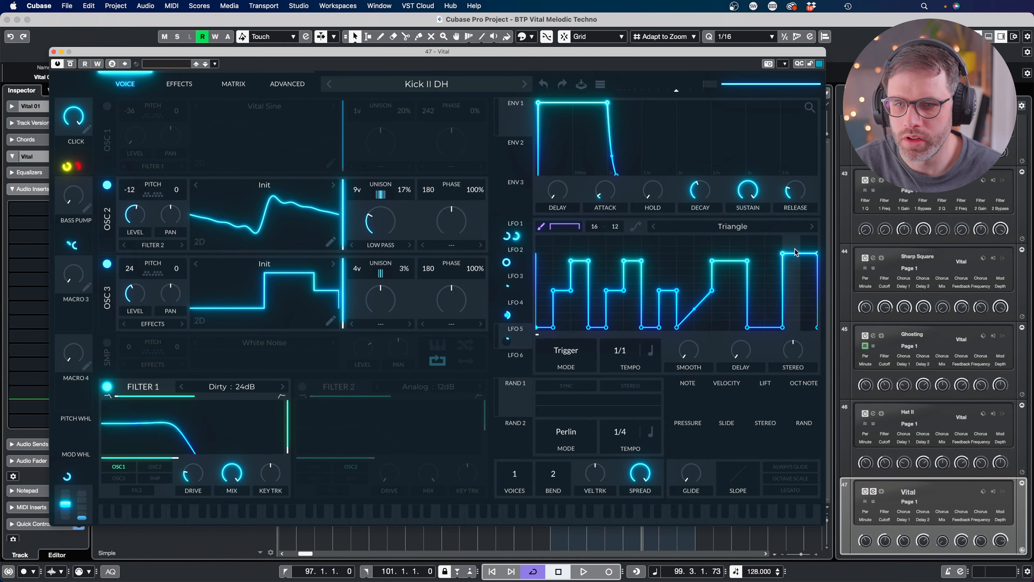
pyautogui.click(669, 254)
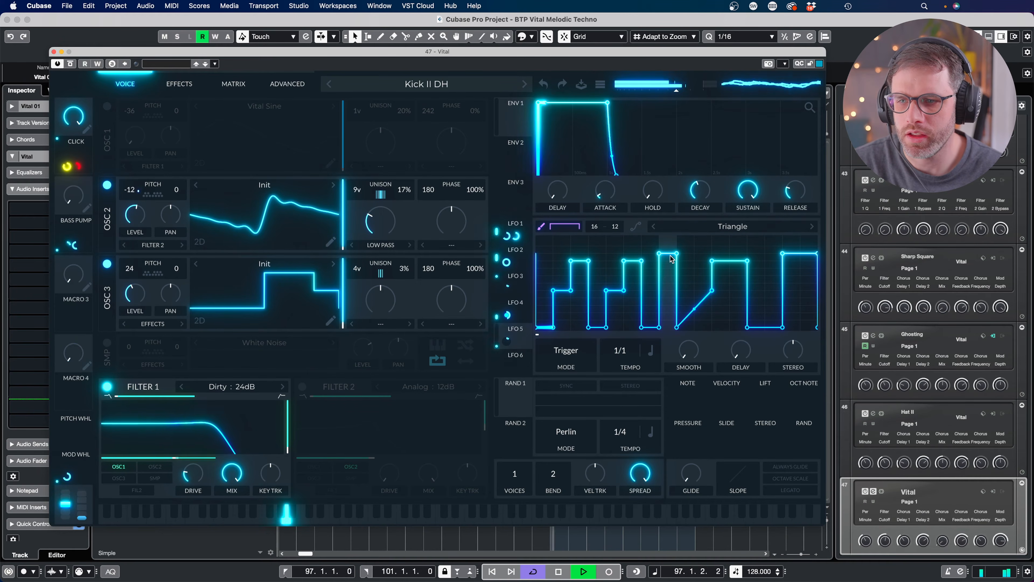
# - Set LFO 5's tempo to 2/1 and play the loop to check the pattern
pyautogui.moveTo(617, 358); pyautogui.dragTo(619, 352)
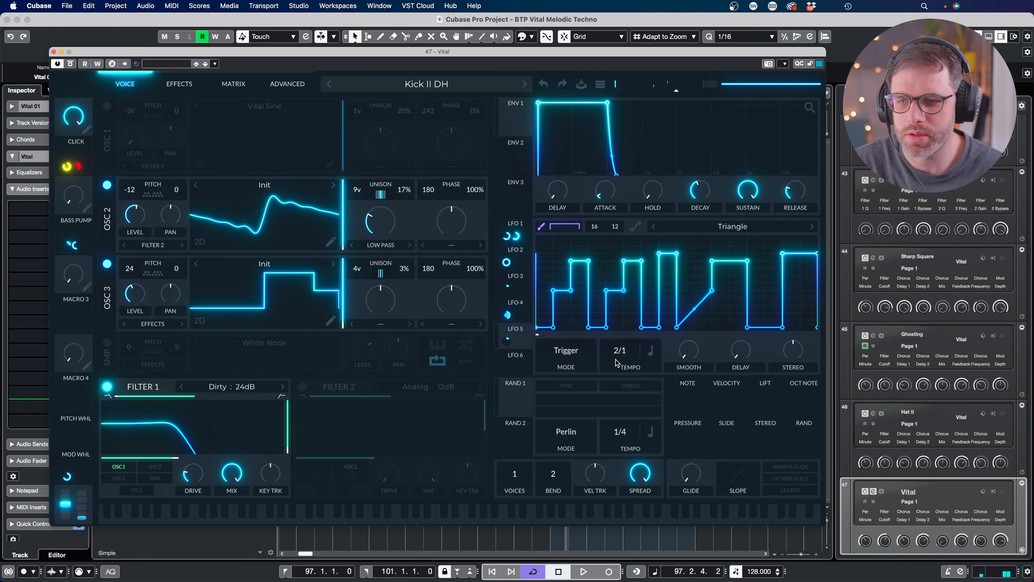
pyautogui.press('space')
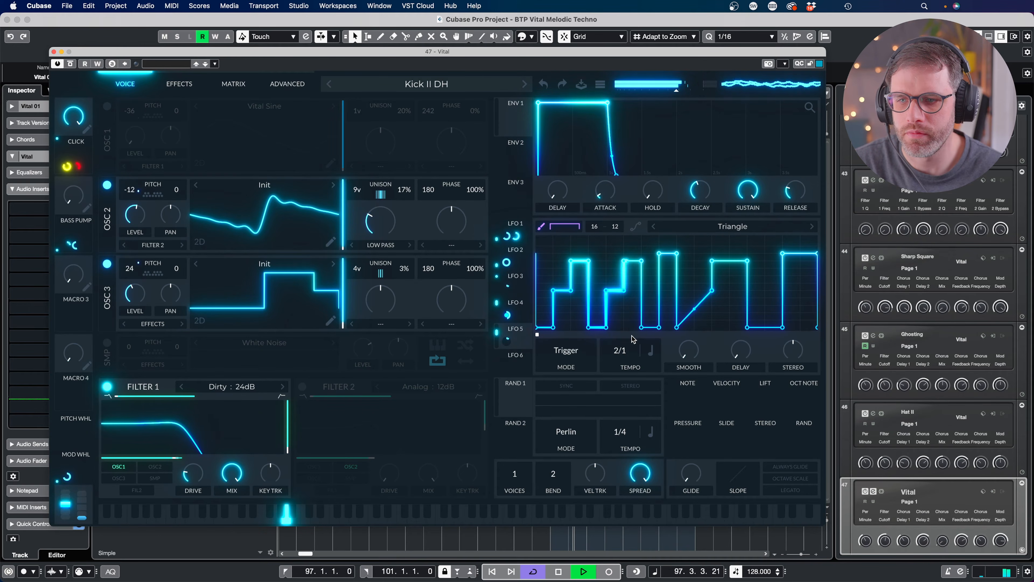
pyautogui.press('space')
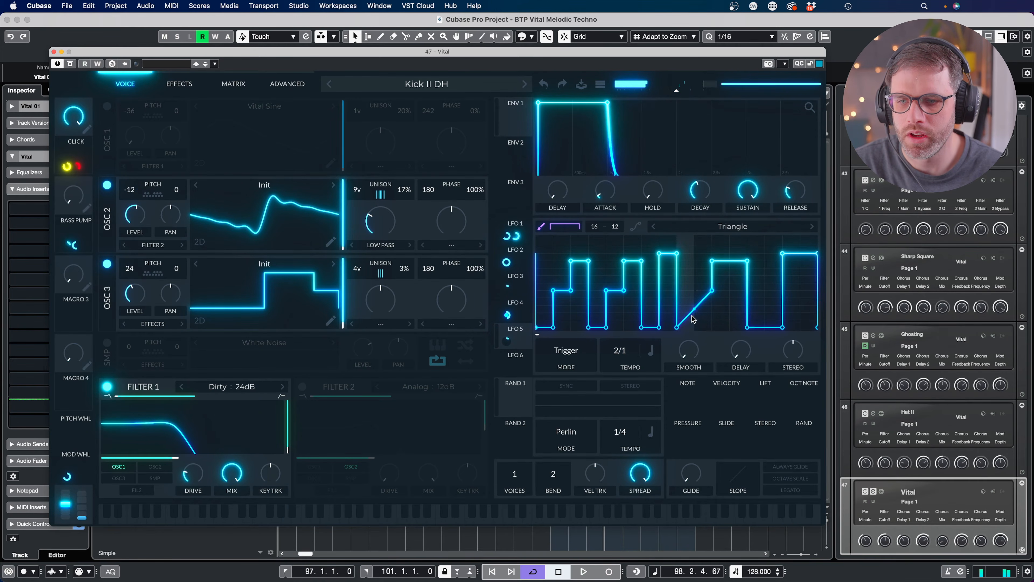
# - Clear LFO 5's columns 9–16 and paint 5 and 9 rows in columns 10–11 and 13–14
pyautogui.moveTo(703, 334); pyautogui.dragTo(809, 341)
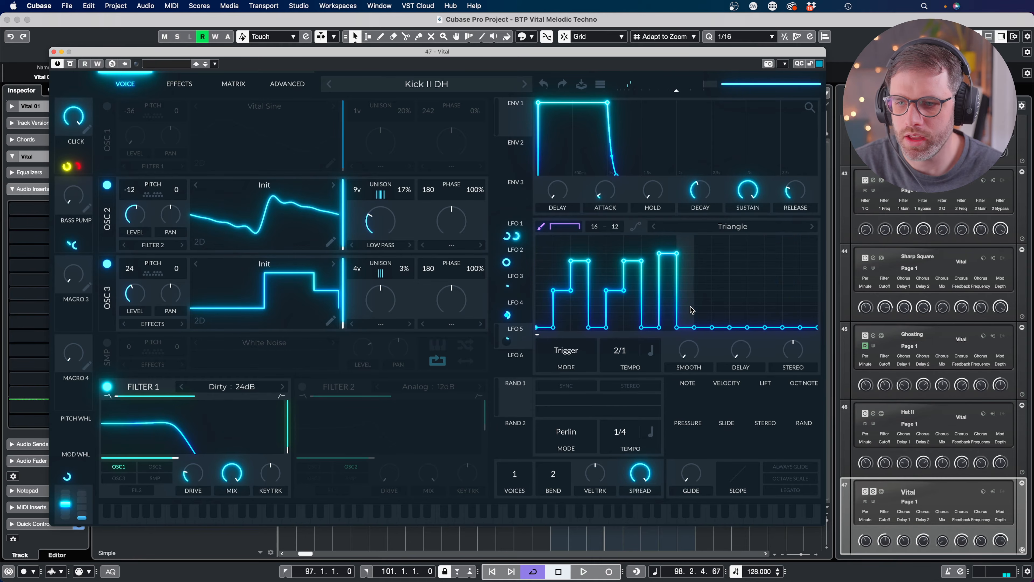
pyautogui.press('space')
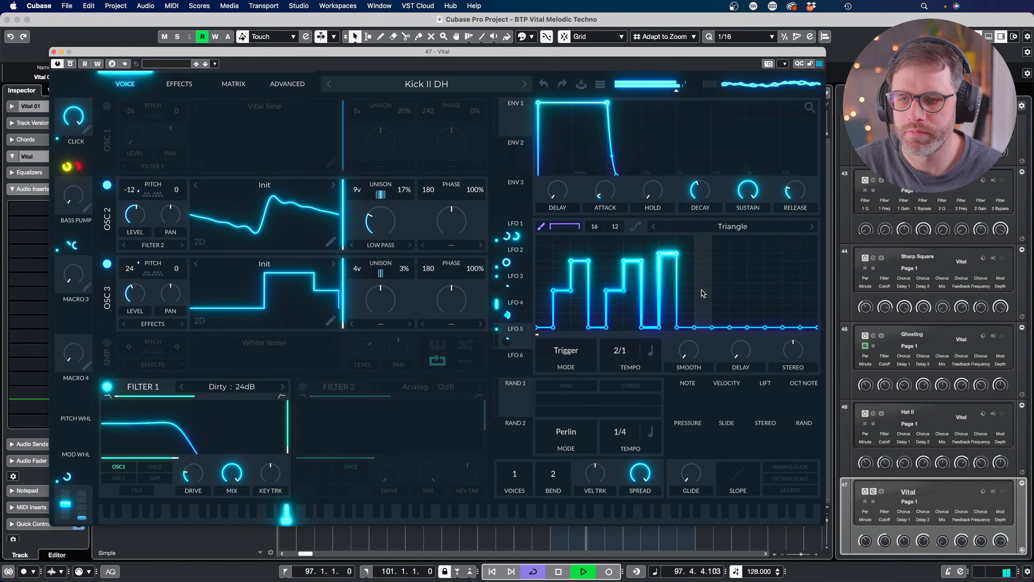
pyautogui.click(702, 290)
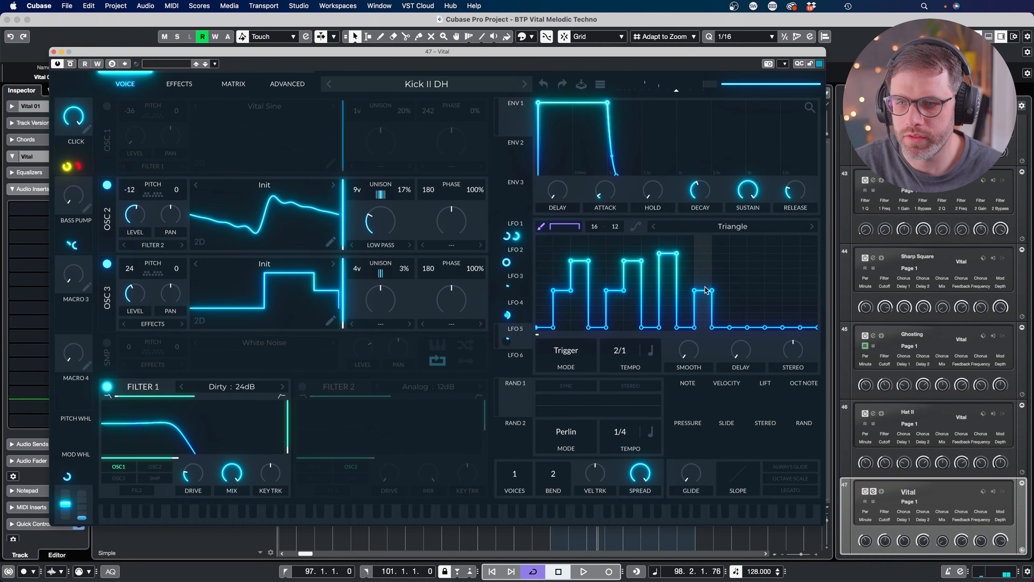
pyautogui.click(721, 261)
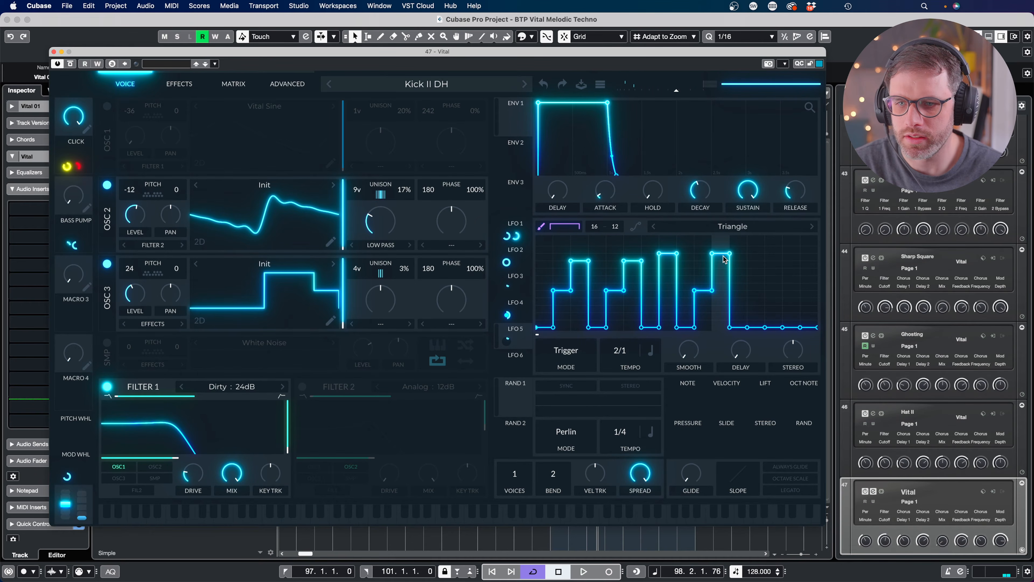
pyautogui.click(754, 291)
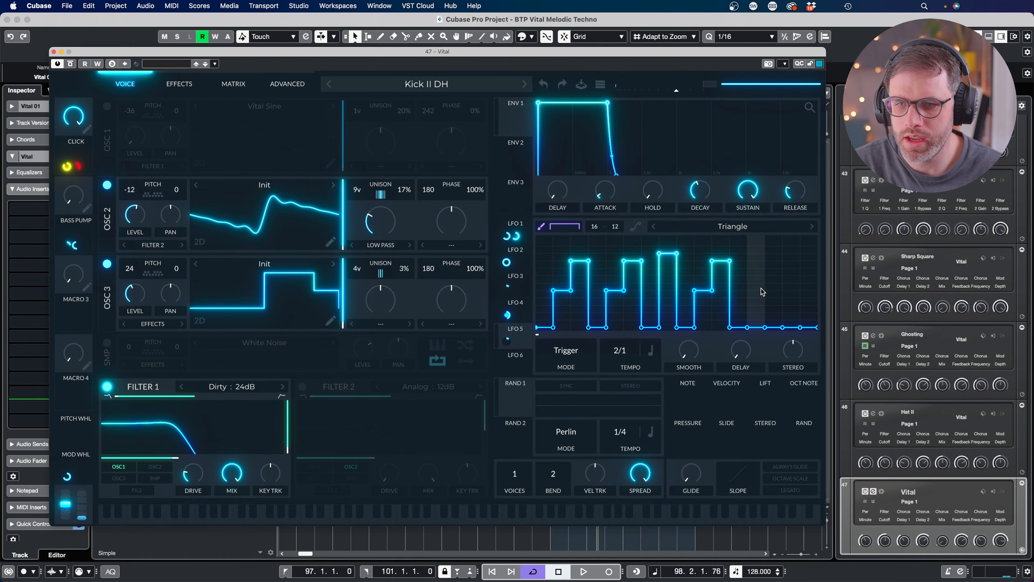
pyautogui.click(775, 261)
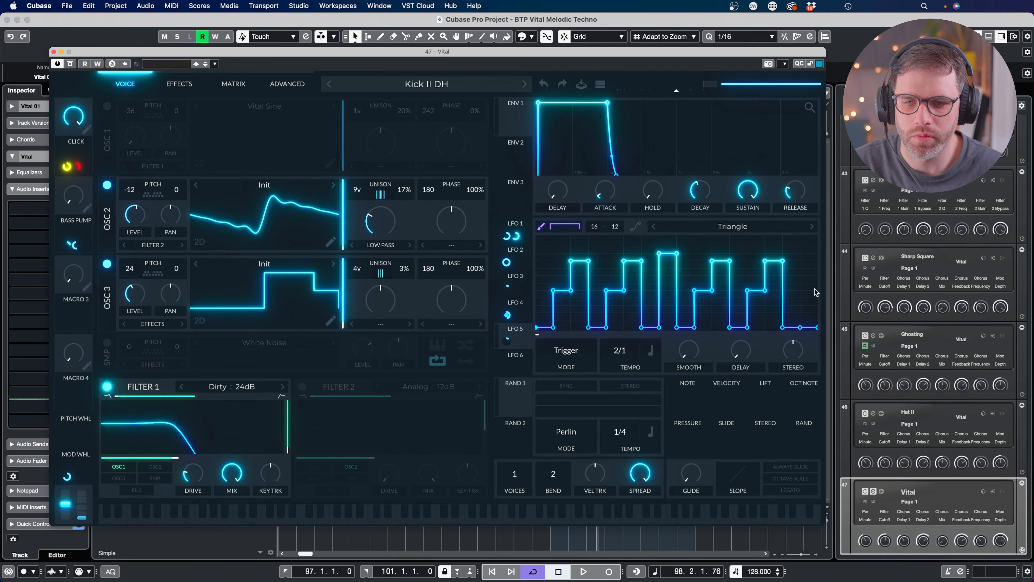
# - Set LFO 5's column 8 to 2 rows and column 16 to 10 rows, and play the loop to check the pattern
pyautogui.click(810, 314)
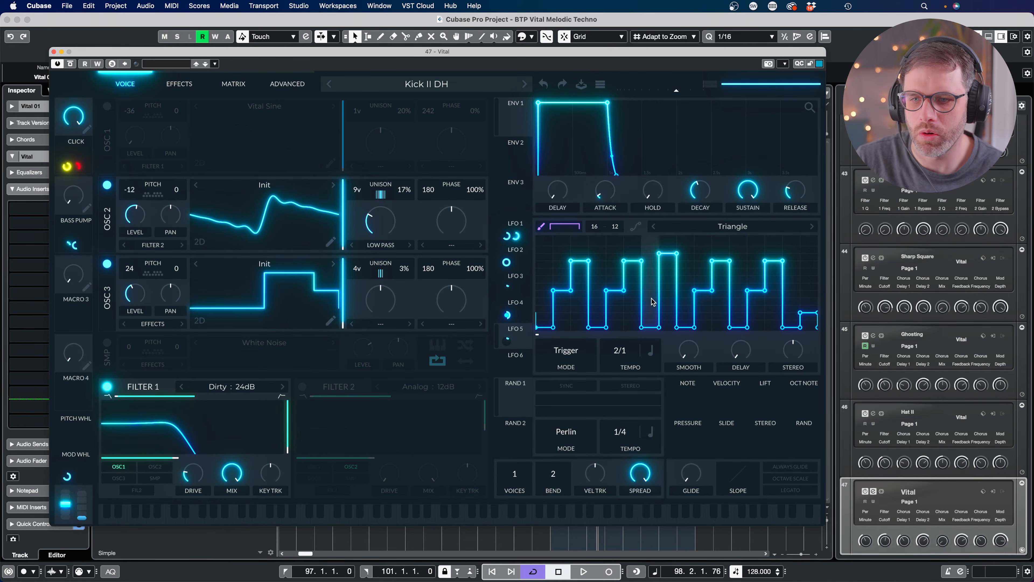
pyautogui.click(670, 314)
pyautogui.click(808, 239)
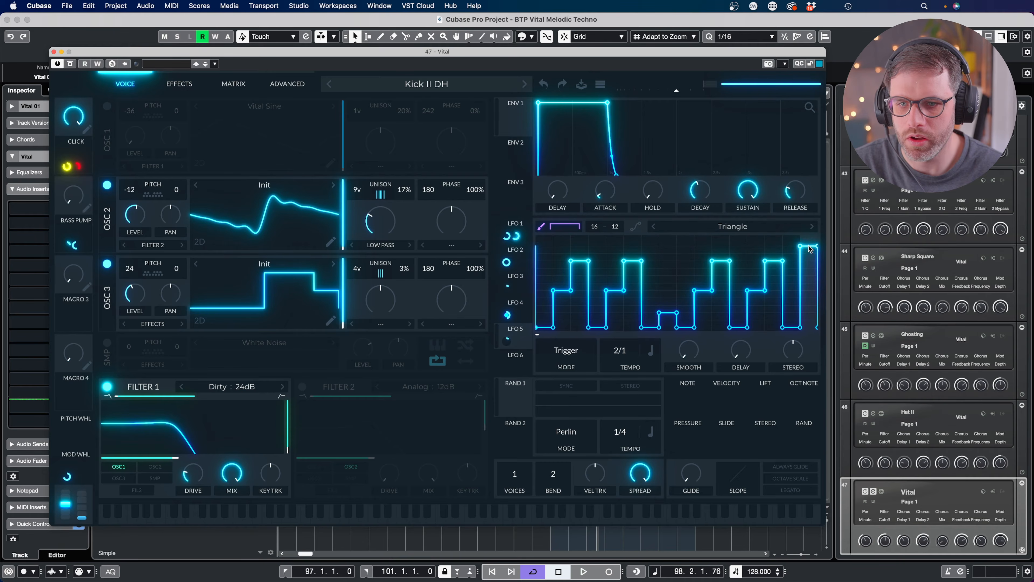
pyautogui.press('space')
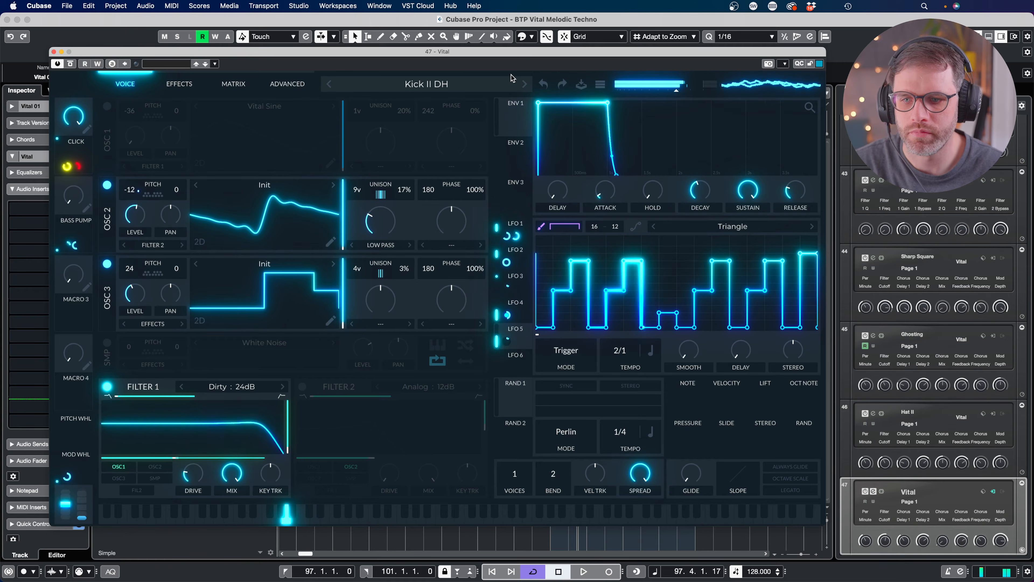
pyautogui.press('space')
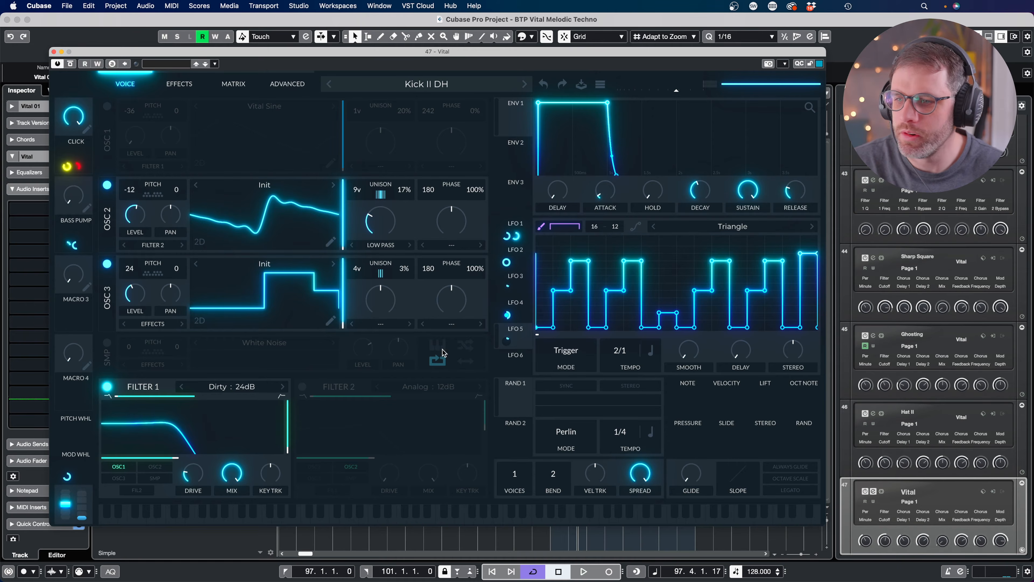
# - Lower oscillator 3's level and route it through Filter 2 with that filter switched on
pyautogui.moveTo(137, 302)
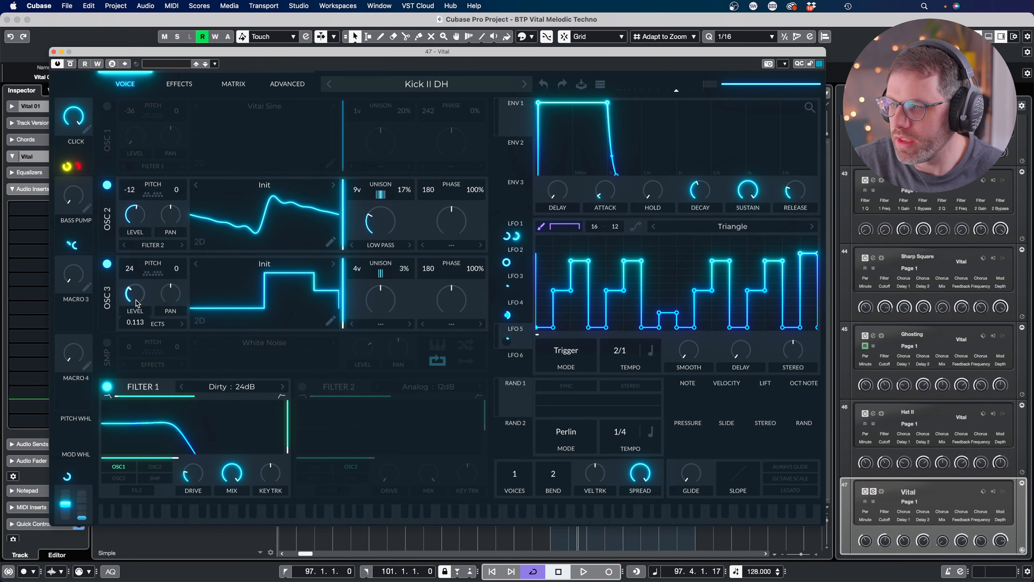
pyautogui.click(149, 325)
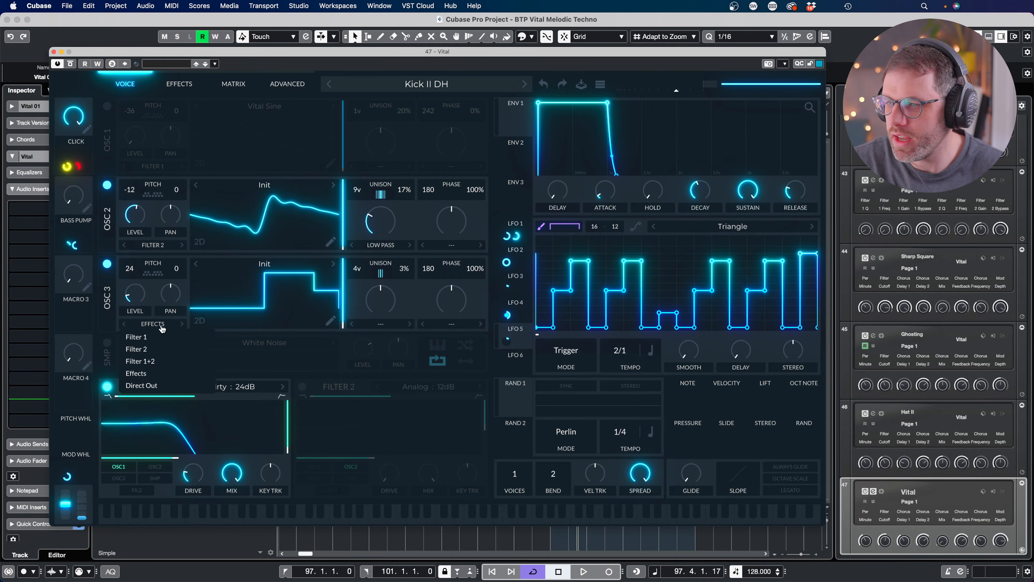
pyautogui.click(148, 353)
pyautogui.click(302, 386)
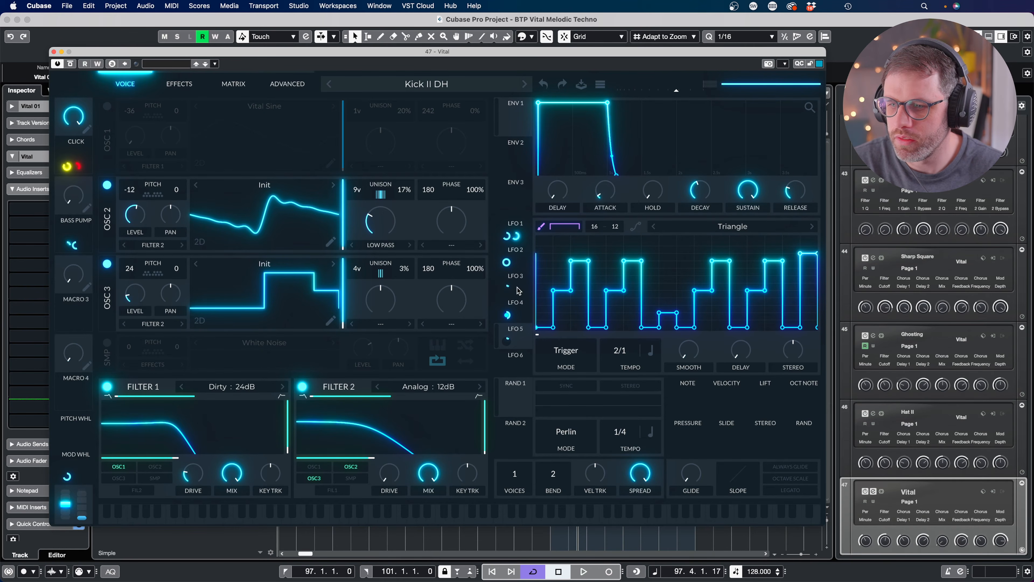
# - Reshape LFO 6 into a single falling, inward-curved decay at a 1/4 tempo with no smoothing
pyautogui.click(518, 365)
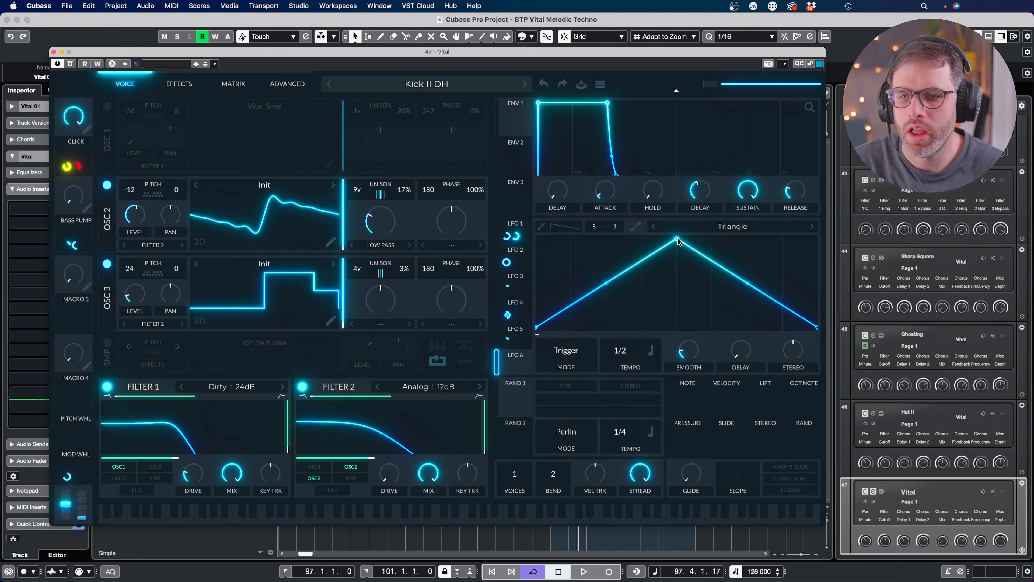
pyautogui.moveTo(676, 239); pyautogui.dragTo(493, 203)
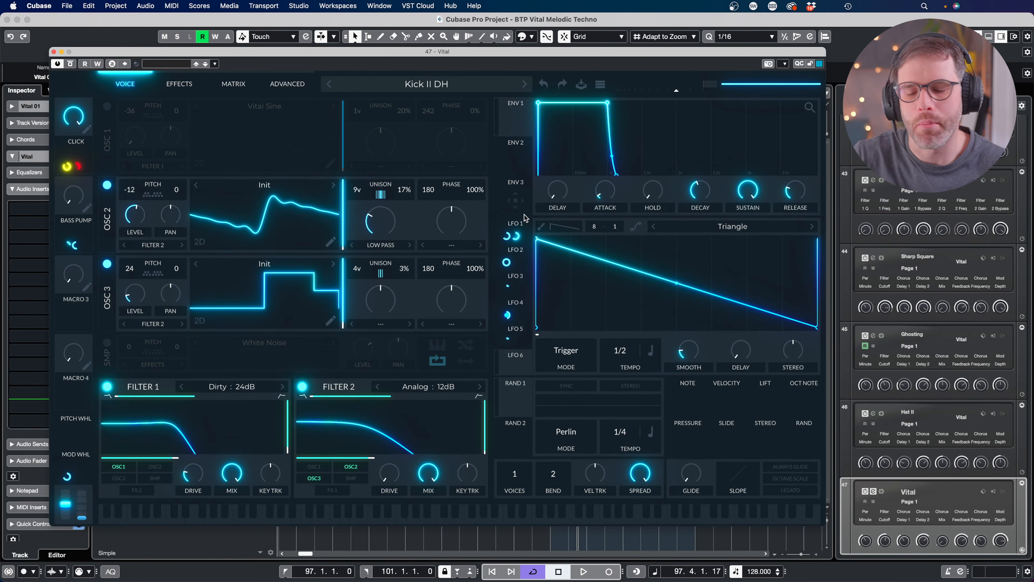
pyautogui.moveTo(694, 283); pyautogui.dragTo(668, 312)
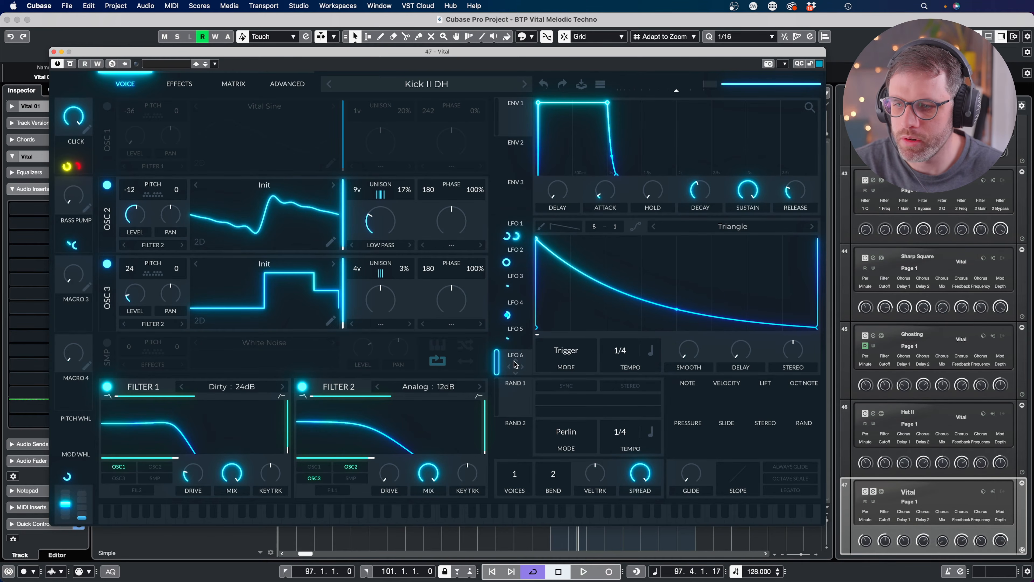
# - Modulate oscillator 3's level with LFO 6 at about 0.705 and set LFO 6's tempo to 1/8 while the loop plays
pyautogui.moveTo(436, 363); pyautogui.dragTo(137, 299)
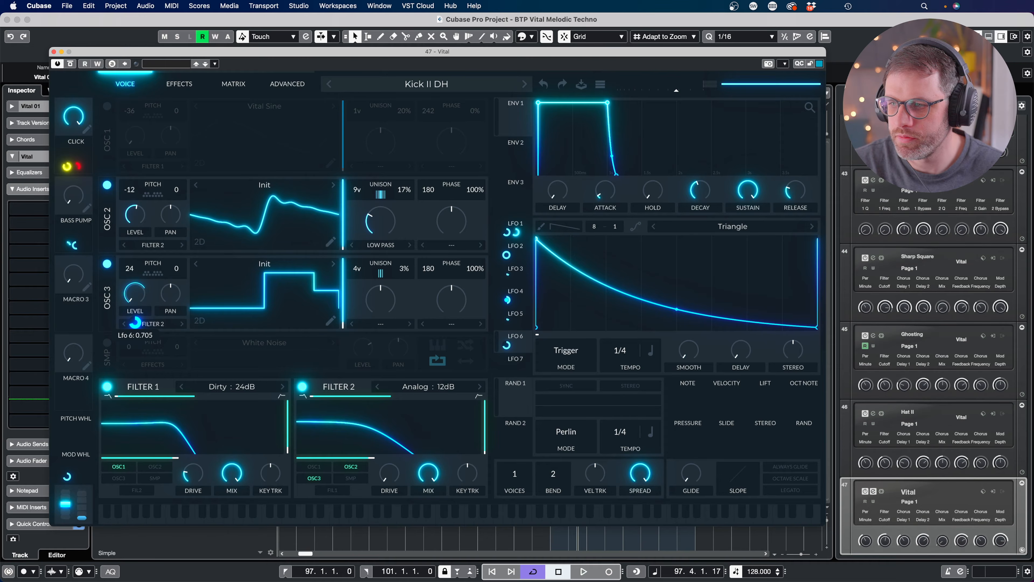
pyautogui.press('space')
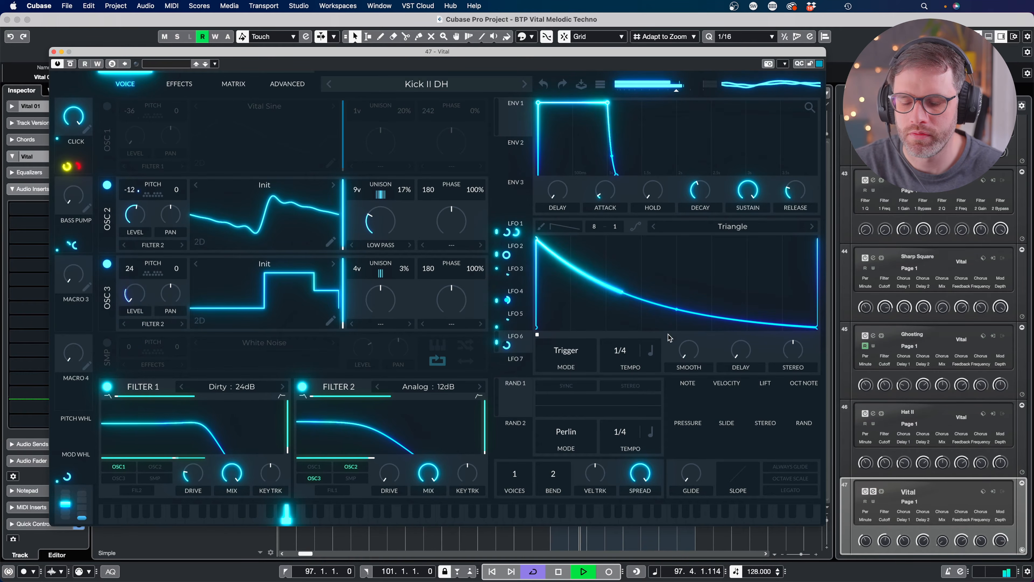
pyautogui.press('space')
pyautogui.moveTo(634, 353); pyautogui.dragTo(635, 347)
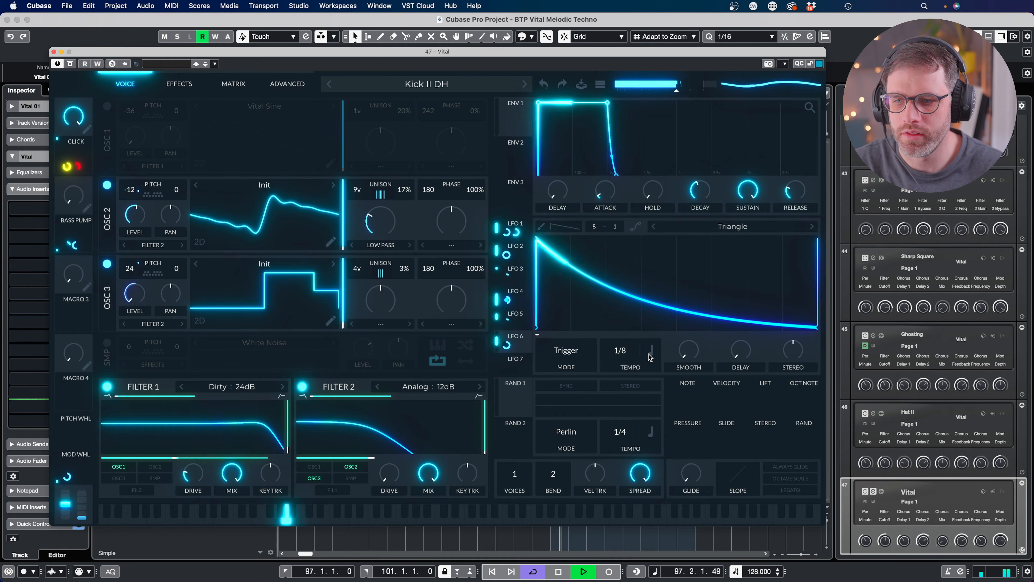
pyautogui.moveTo(676, 309); pyautogui.dragTo(676, 306)
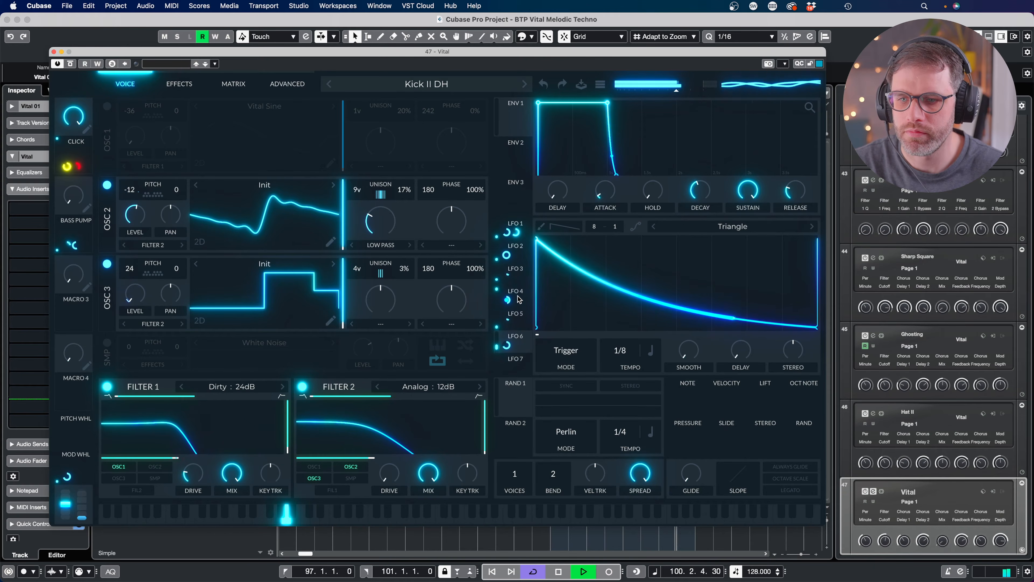
pyautogui.press('space')
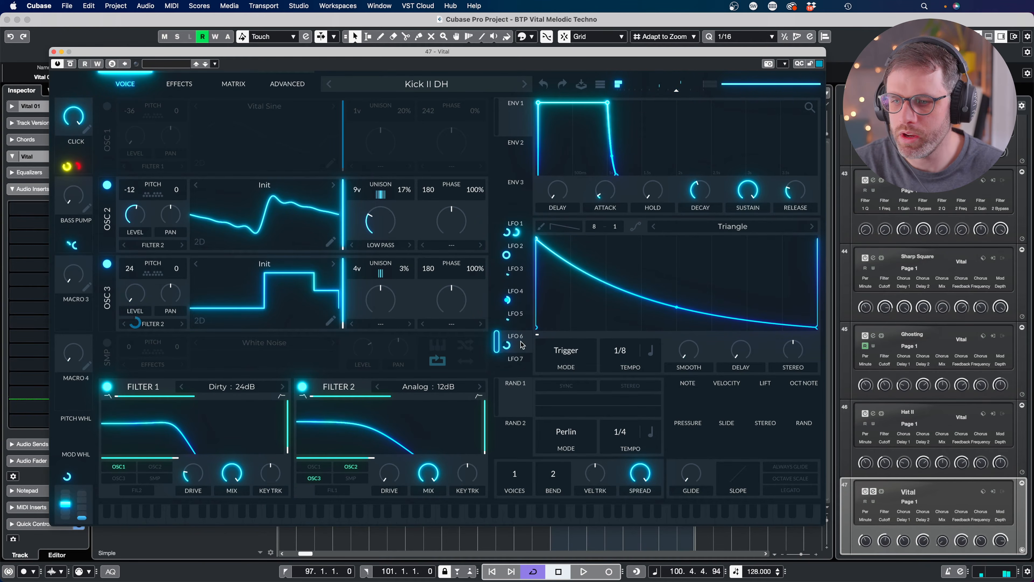
# - Modulate Filter 2's cutoff with LFO 6 at about 45.71 and play the loop to audition it
pyautogui.moveTo(522, 345); pyautogui.dragTo(390, 444)
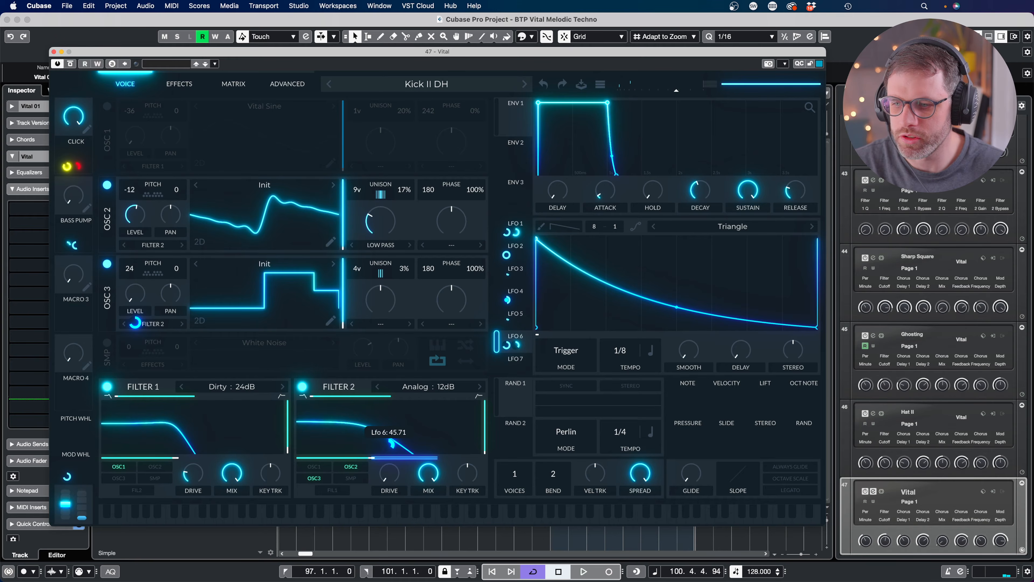
pyautogui.press('space')
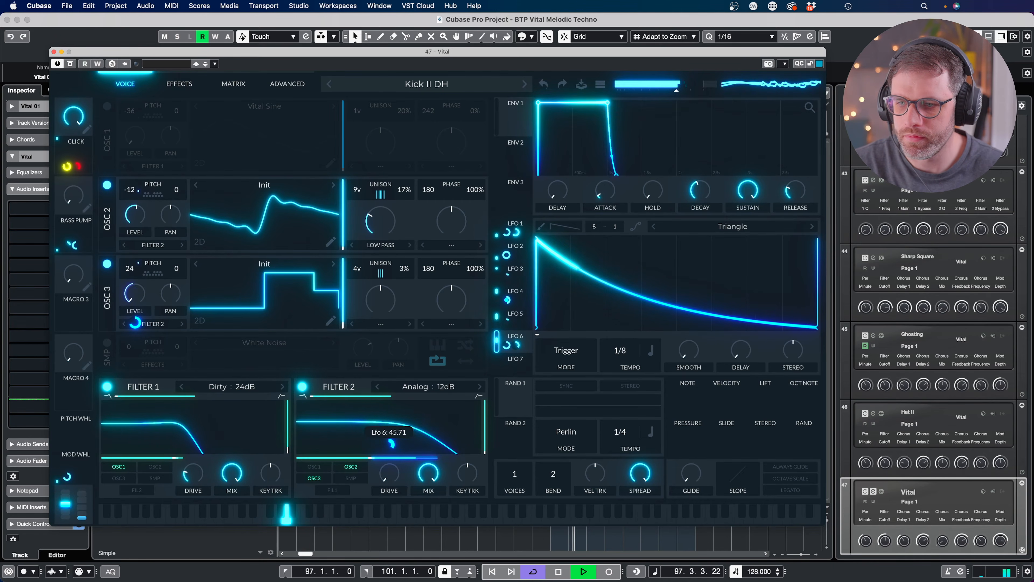
pyautogui.moveTo(392, 448); pyautogui.dragTo(392, 442)
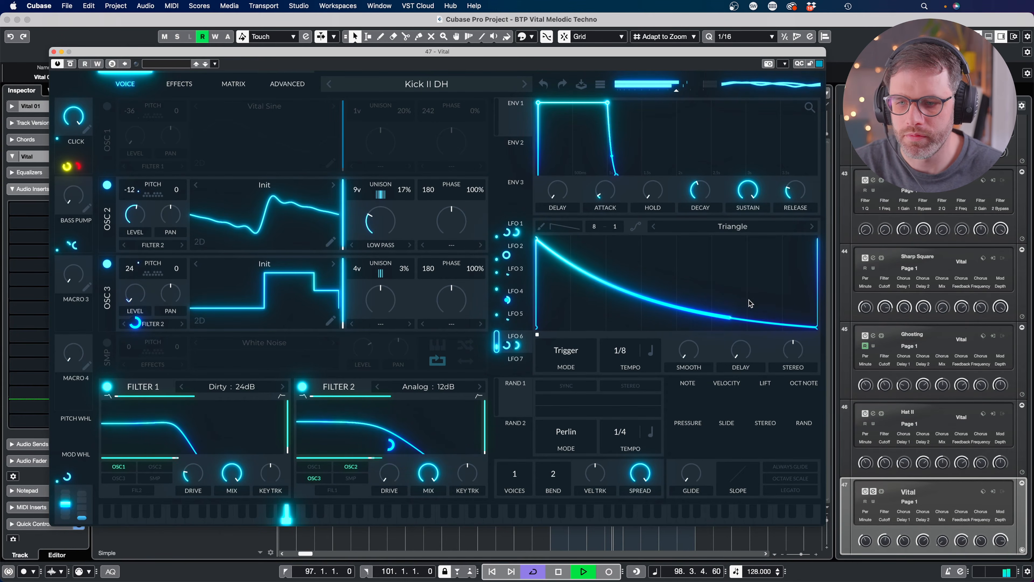
pyautogui.moveTo(688, 350); pyautogui.dragTo(674, 368)
pyautogui.press('space')
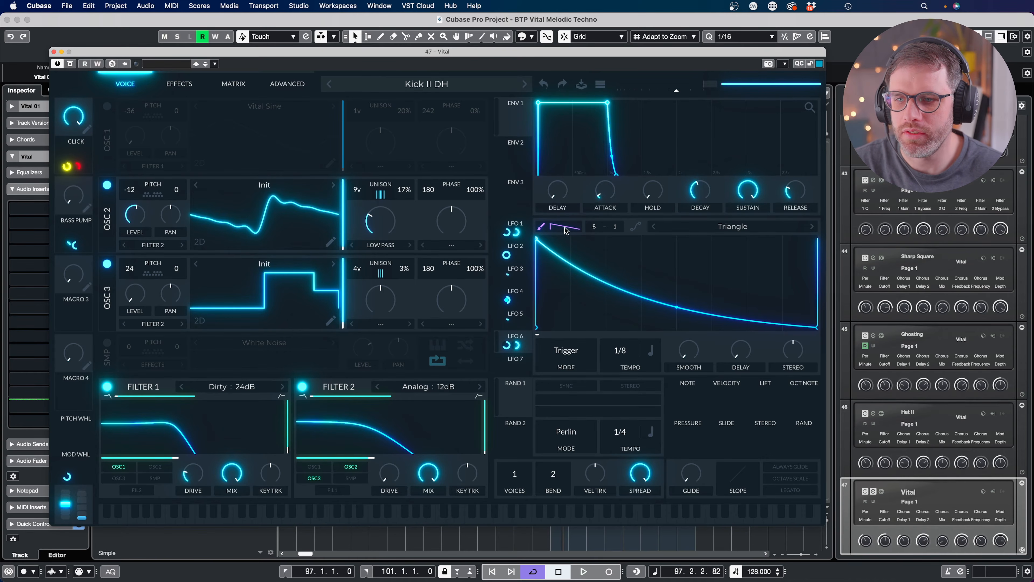
# - Paint 16 falling ramps across LFO 6 on a 16-column grid and set its tempo to 2/1 while the loop plays
pyautogui.moveTo(549, 257)
pyautogui.mouseDown()
pyautogui.moveTo(539, 215)
pyautogui.moveTo(775, 180)
pyautogui.moveTo(884, 206)
pyautogui.mouseUp()
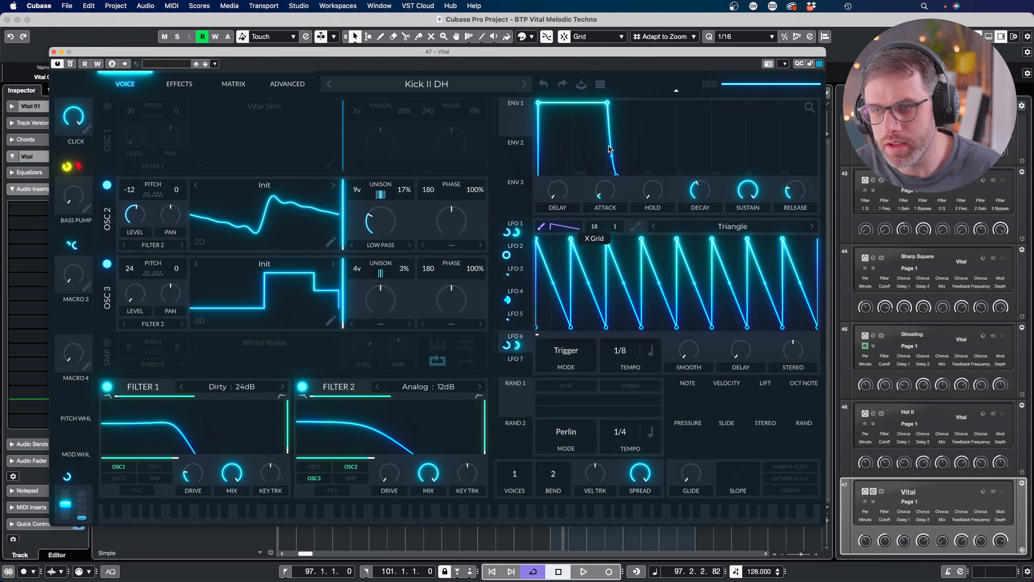
pyautogui.moveTo(537, 245)
pyautogui.mouseDown()
pyautogui.moveTo(816, 244)
pyautogui.moveTo(662, 240)
pyautogui.moveTo(822, 209)
pyautogui.mouseUp()
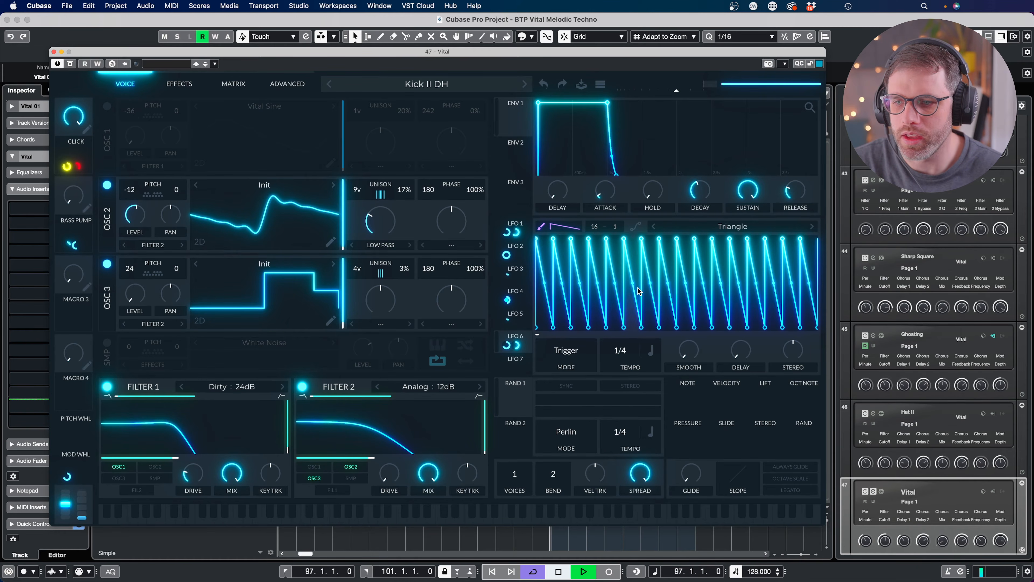
pyautogui.press('space')
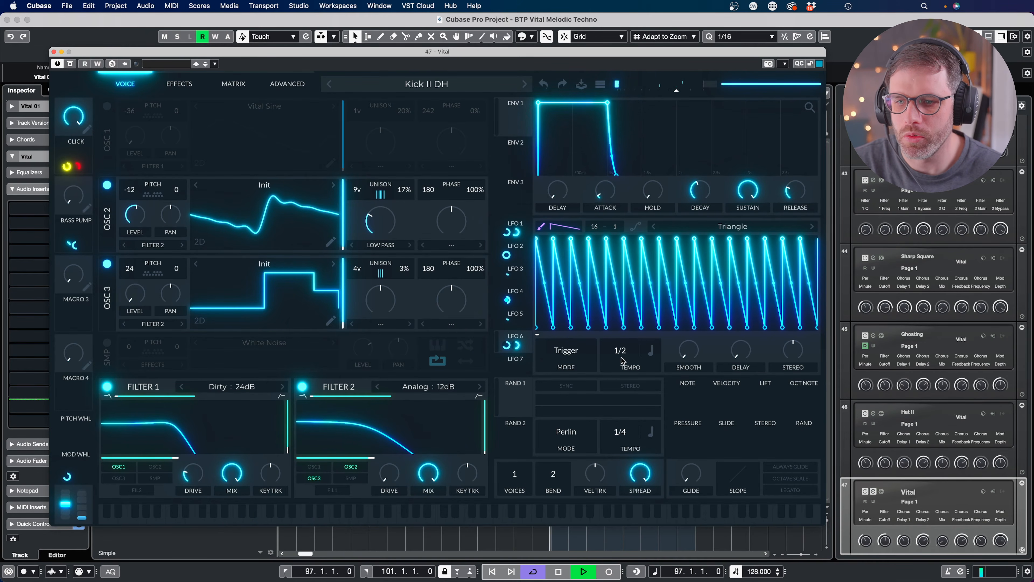
pyautogui.moveTo(619, 344); pyautogui.dragTo(624, 365)
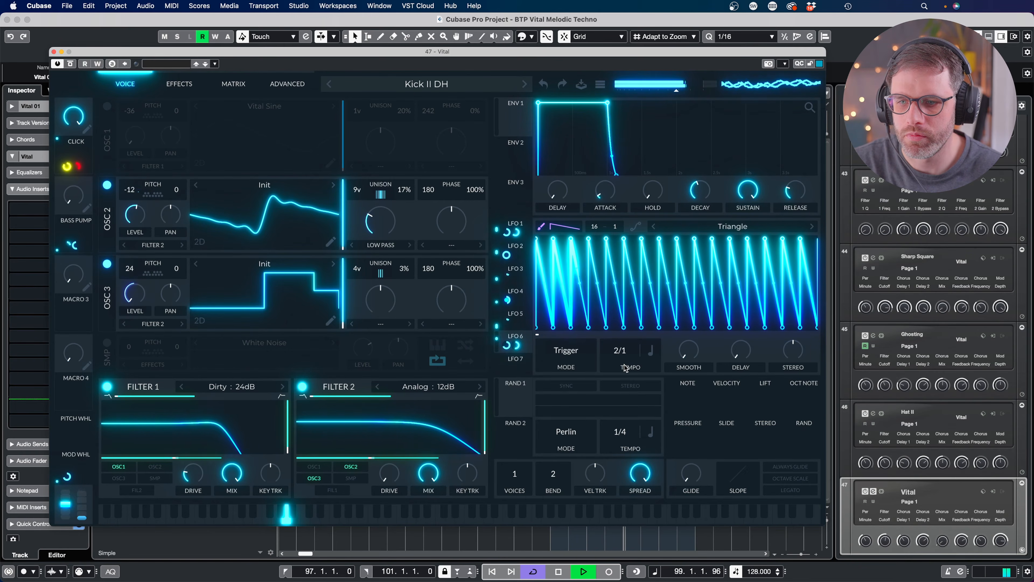
pyautogui.press('space')
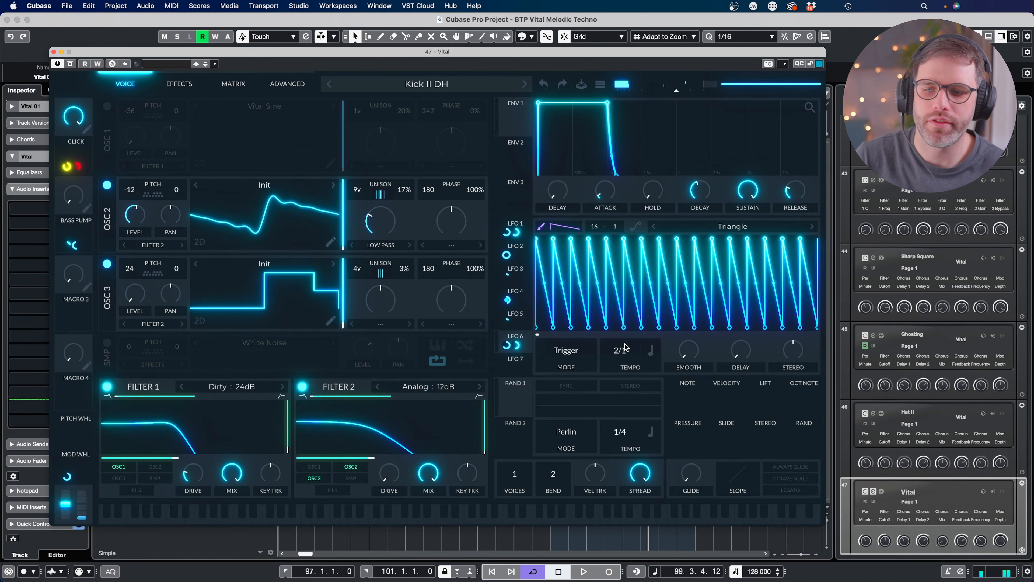
# - Set LFO 6's tempo to 1/1 and its Filter 2 cutoff modulation to about 52.70 during playback
pyautogui.press('space')
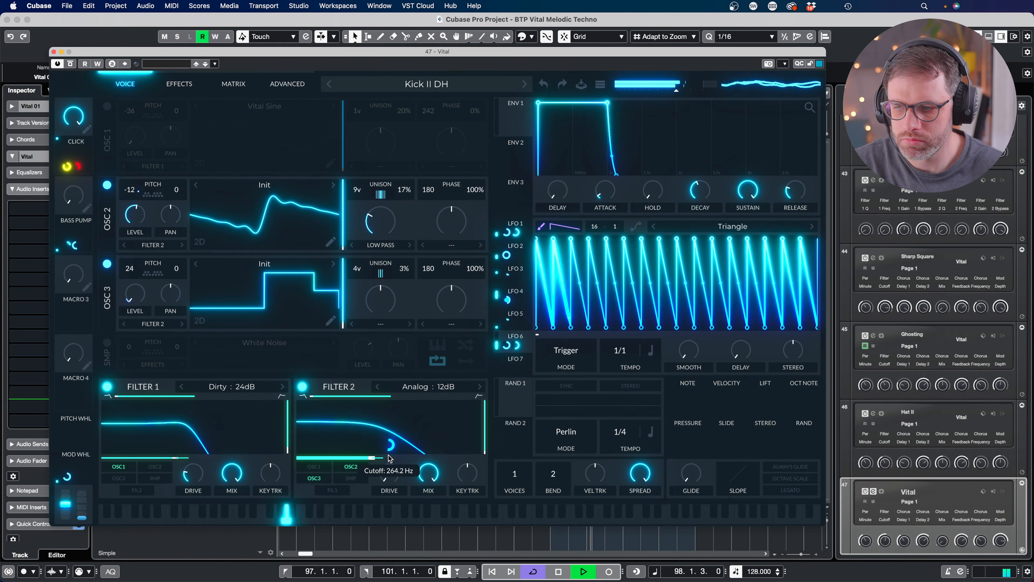
pyautogui.moveTo(390, 445); pyautogui.dragTo(390, 450)
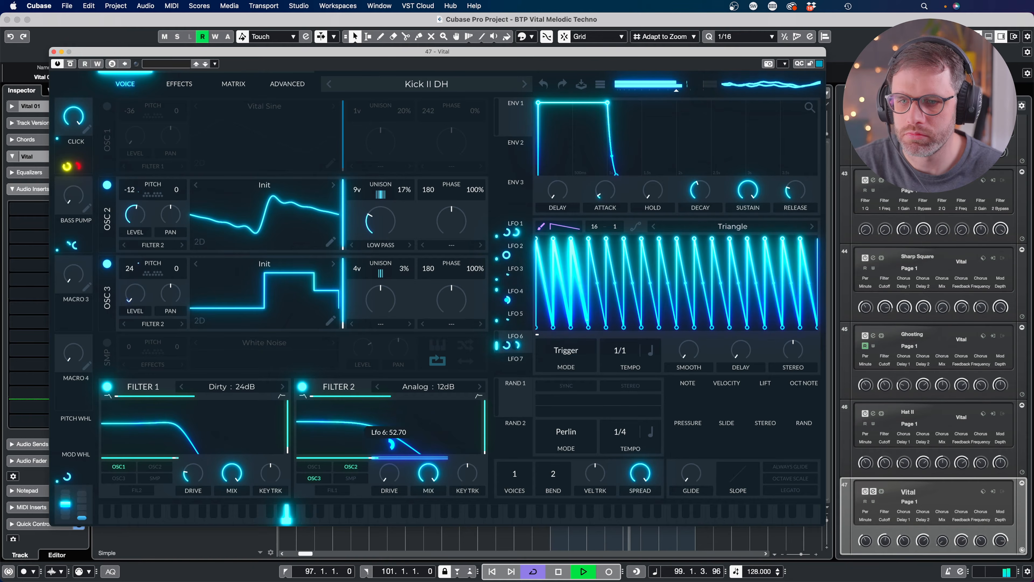
pyautogui.press('space')
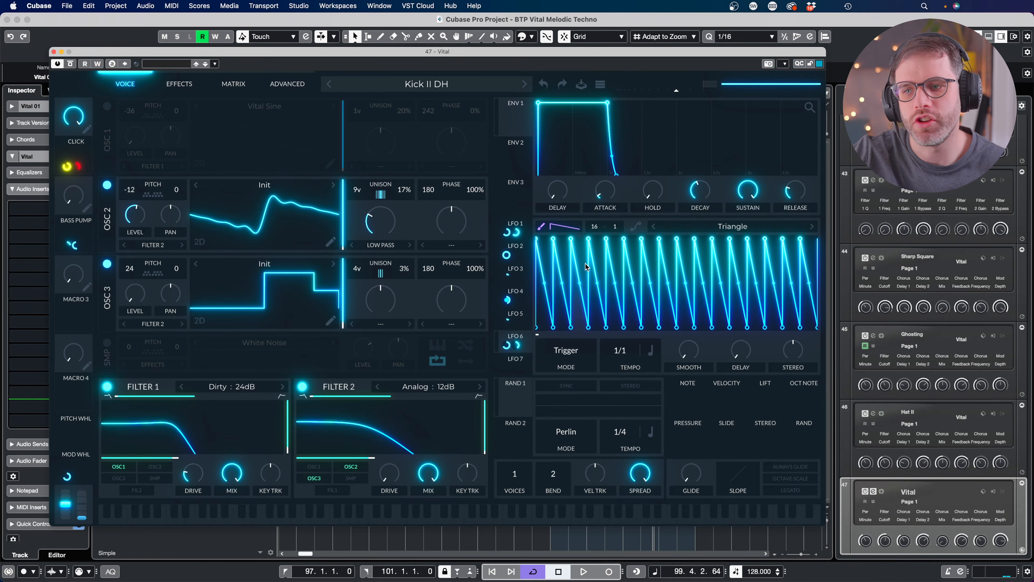
# - Shorten envelope 1's decay slightly and bend LFO 6's first ramp outward
pyautogui.moveTo(608, 107)
pyautogui.mouseDown()
pyautogui.moveTo(610, 139)
pyautogui.moveTo(570, 129)
pyautogui.moveTo(597, 130)
pyautogui.moveTo(605, 99)
pyautogui.mouseUp()
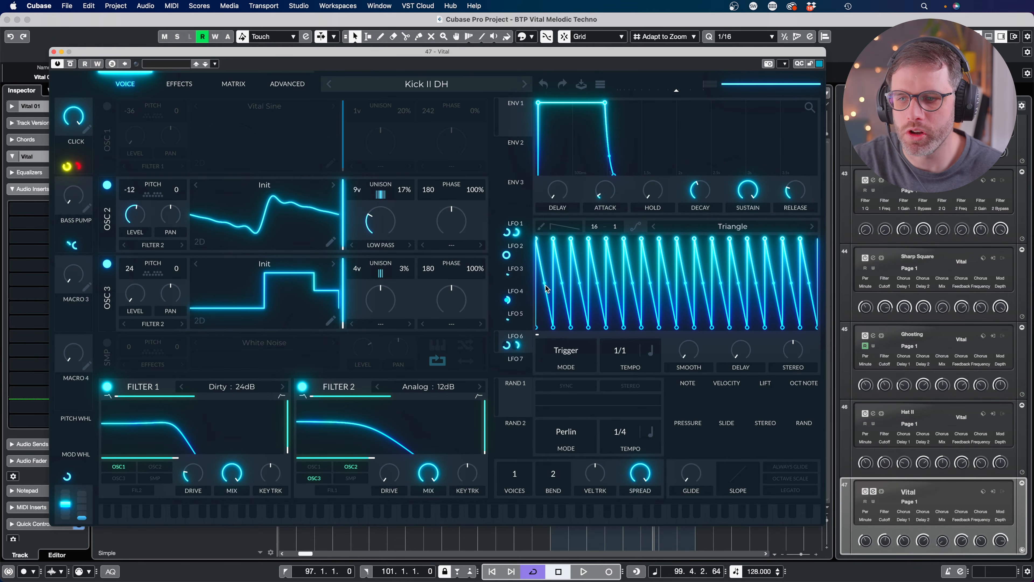
pyautogui.moveTo(545, 285); pyautogui.dragTo(535, 366)
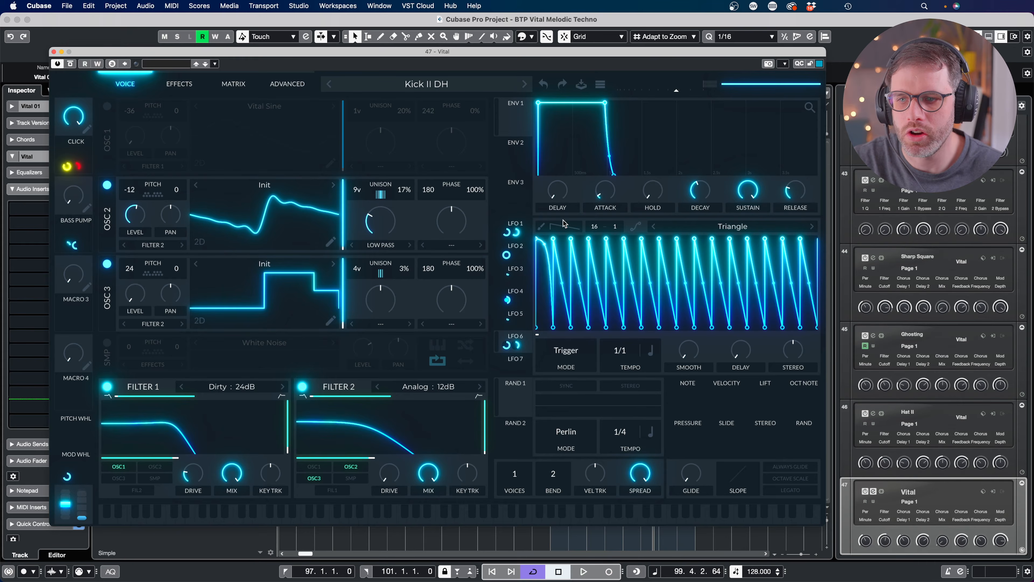
# - Undo the outward bend of LFO 6's first ramp and audition the restored ramp pattern in the loop
pyautogui.click(546, 85)
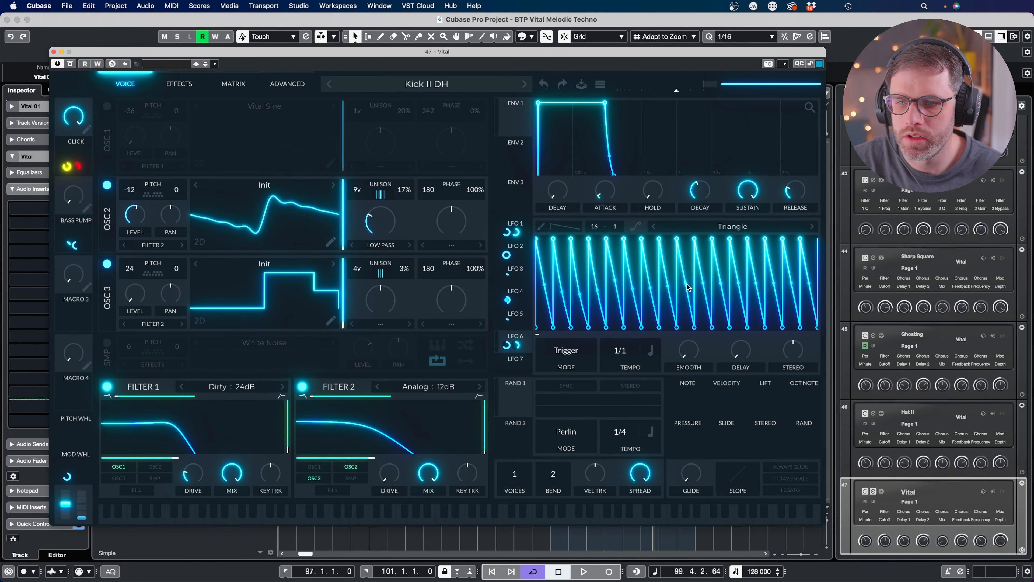
pyautogui.moveTo(703, 285); pyautogui.dragTo(718, 301)
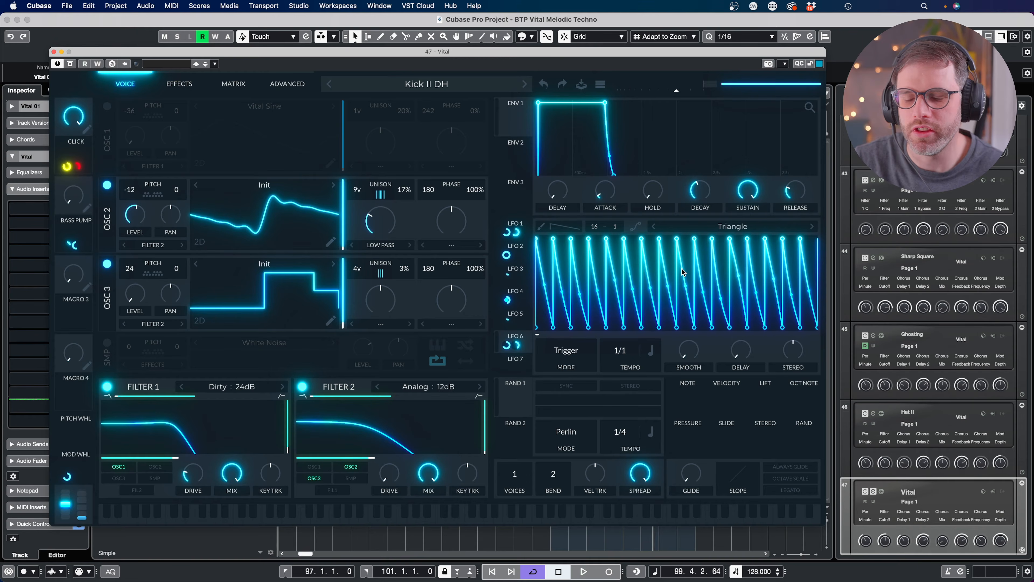
pyautogui.press('space')
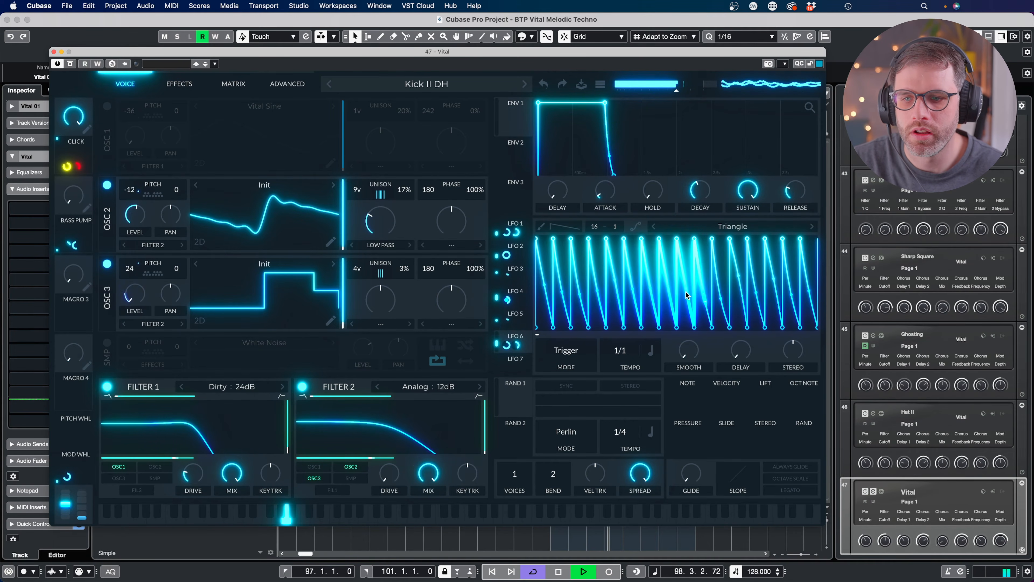
pyautogui.moveTo(685, 286); pyautogui.dragTo(690, 357)
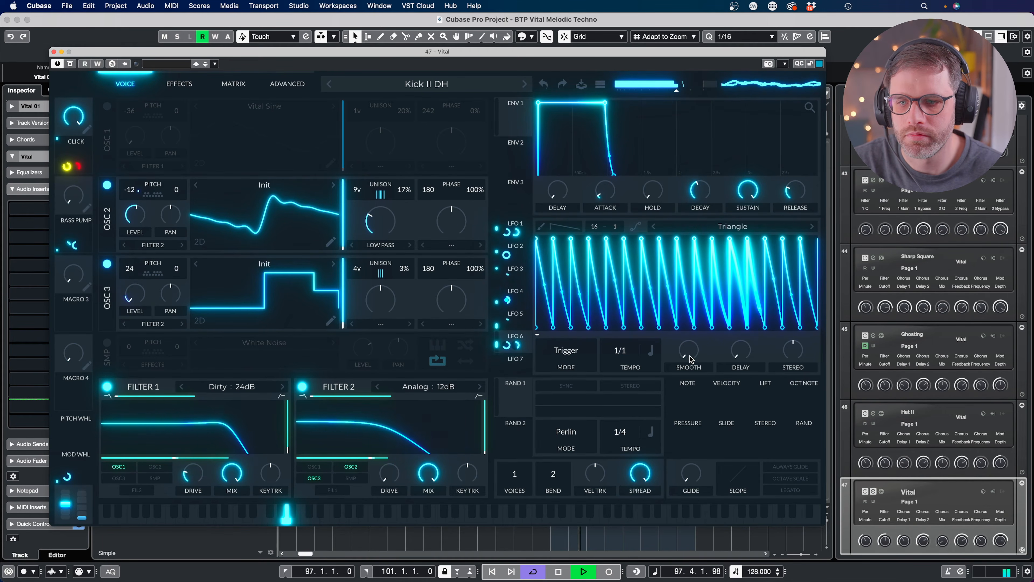
pyautogui.press('space')
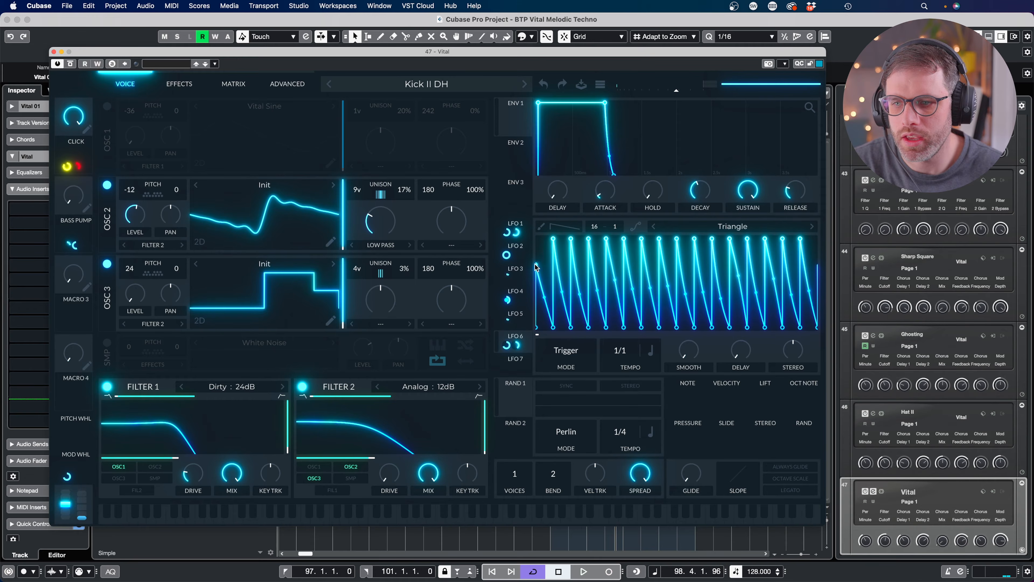
# - Lower LFO 6's ramp peaks by differing amounts while the loop plays, so the pulses vary in height
pyautogui.moveTo(553, 240); pyautogui.dragTo(555, 257)
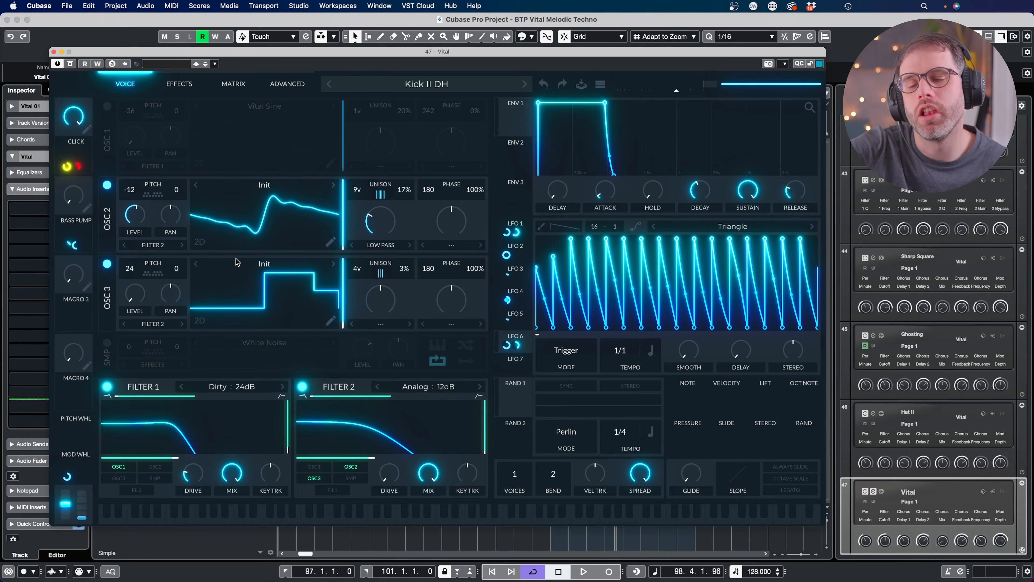
pyautogui.press('space')
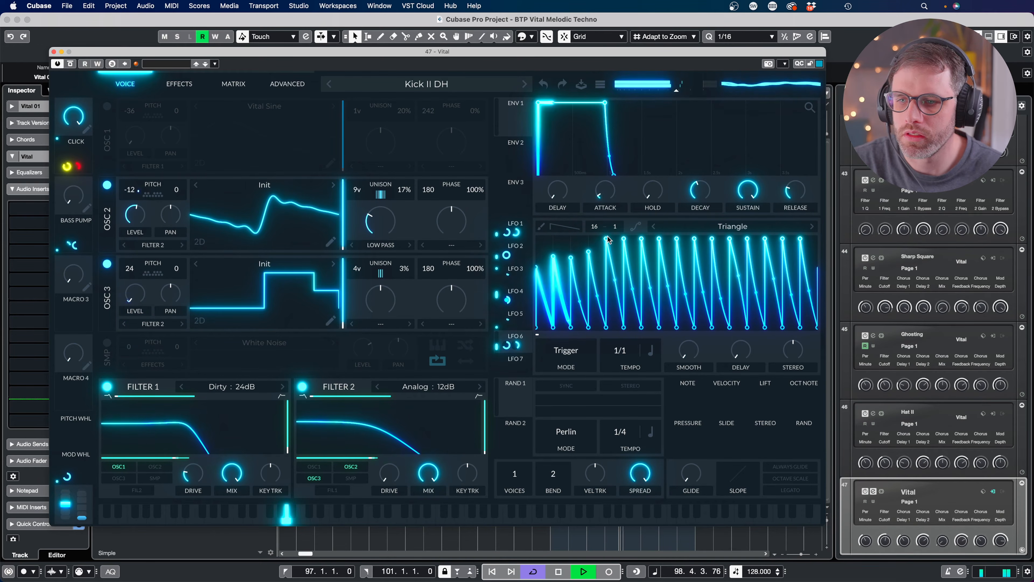
pyautogui.moveTo(606, 238)
pyautogui.mouseDown()
pyautogui.moveTo(624, 265)
pyautogui.moveTo(642, 246)
pyautogui.moveTo(694, 259)
pyautogui.moveTo(747, 256)
pyautogui.mouseUp()
pyautogui.moveTo(764, 239)
pyautogui.mouseDown()
pyautogui.moveTo(765, 258)
pyautogui.moveTo(799, 248)
pyautogui.mouseUp()
pyautogui.moveTo(605, 245); pyautogui.dragTo(604, 253)
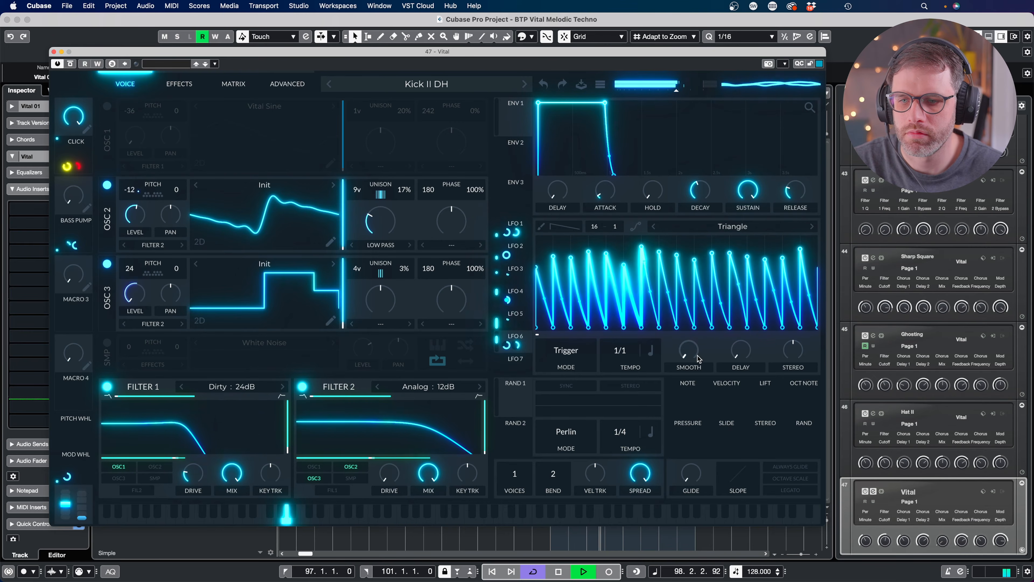
# - Raise LFO 6's stereo offset and set its tempo to 2/1 during playback
pyautogui.moveTo(688, 349)
pyautogui.mouseDown()
pyautogui.moveTo(696, 322)
pyautogui.moveTo(701, 346)
pyautogui.mouseUp()
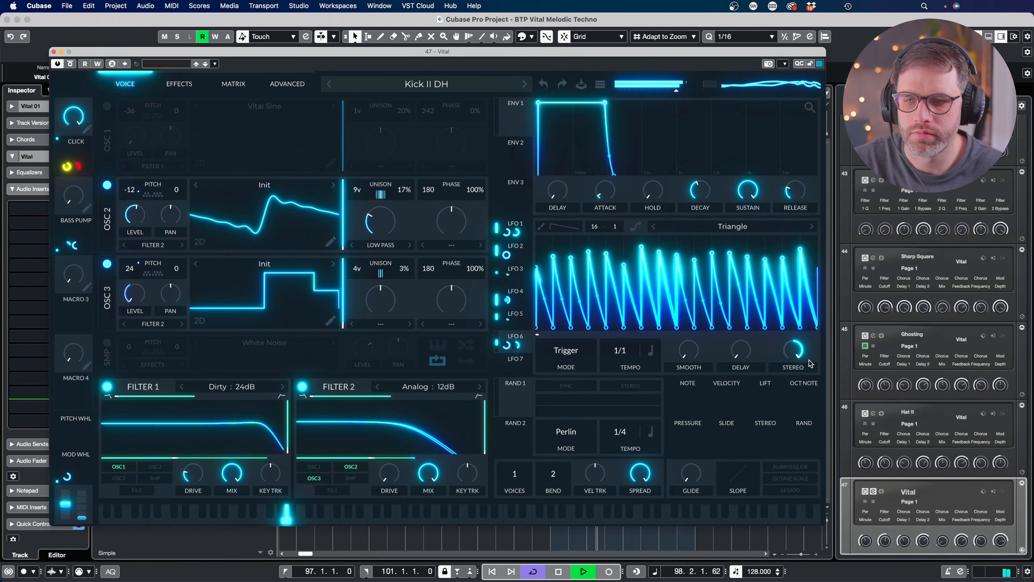
pyautogui.press('space')
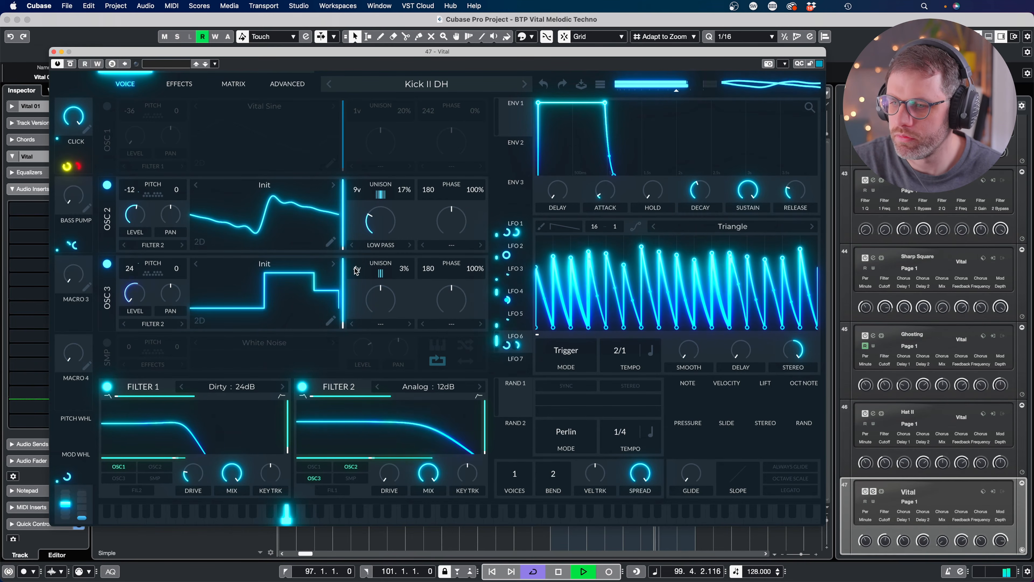
# - Set oscillator 3's unison to 7 voices with 16% detune while listening to the loop
pyautogui.moveTo(357, 269); pyautogui.dragTo(402, 251)
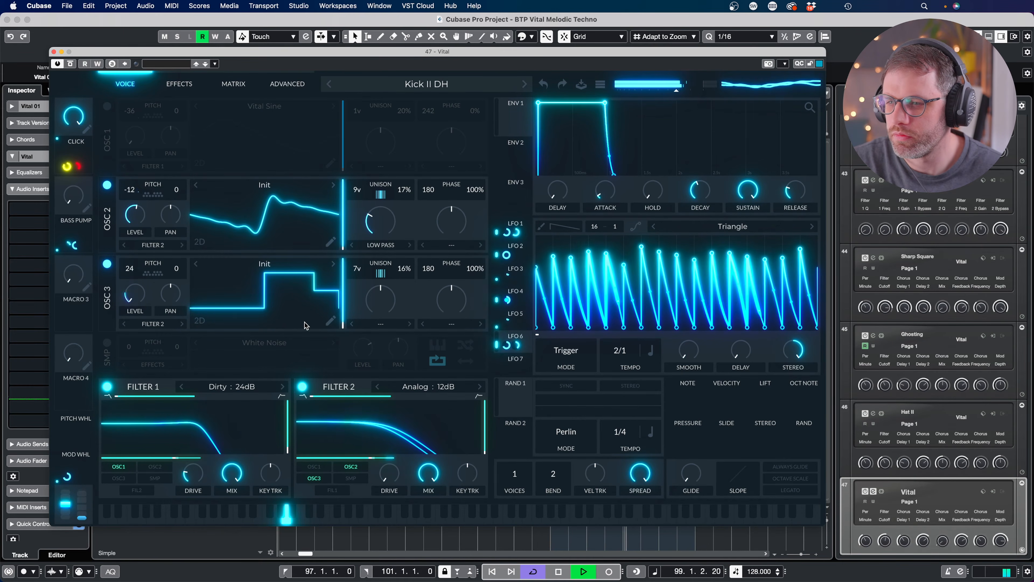
pyautogui.press('space')
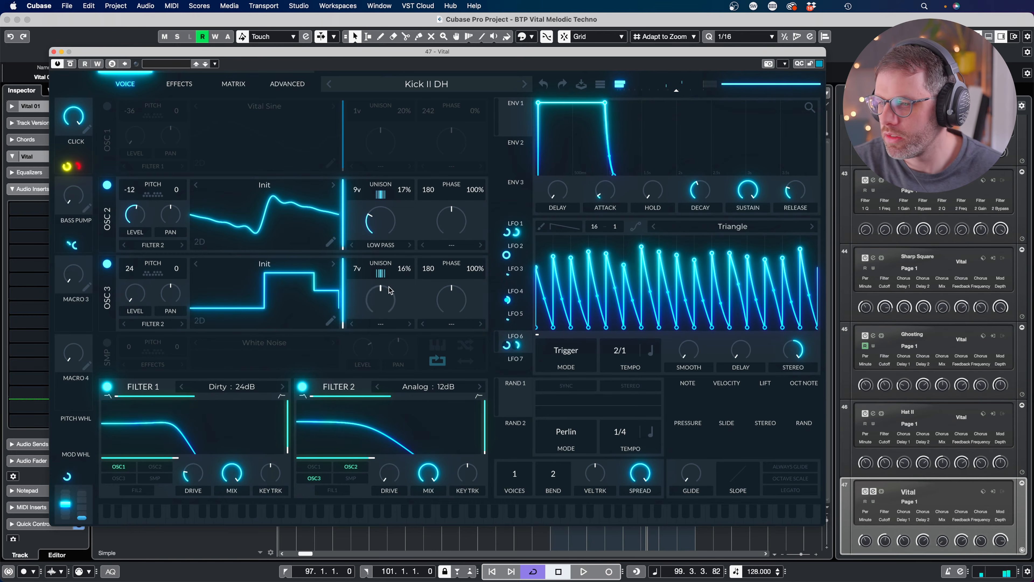
# - Raise the start of oscillator 3's waveform to the midline to form a downward slope, and transpose the oscillator to 12
pyautogui.click(330, 321)
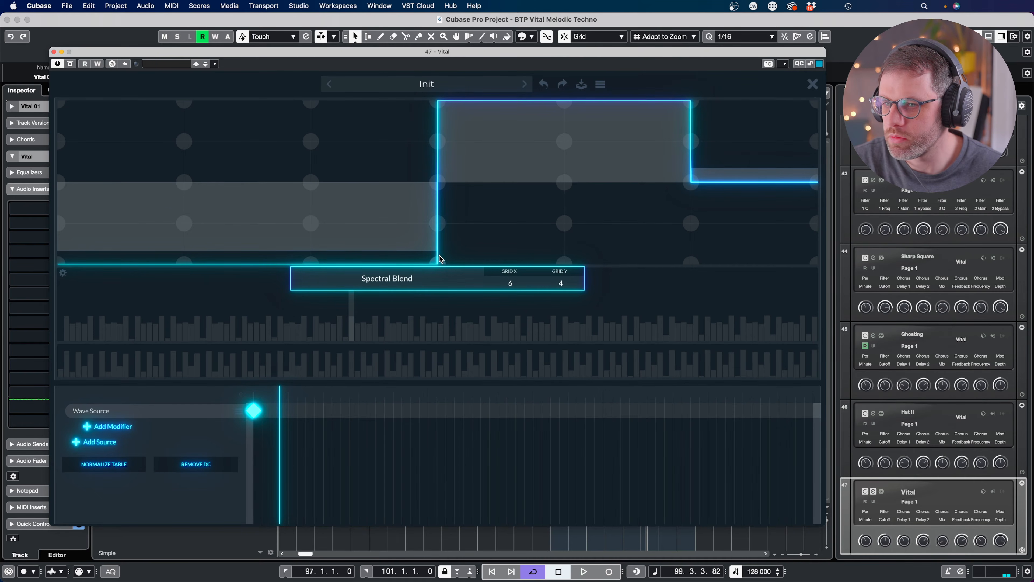
pyautogui.moveTo(72, 186); pyautogui.dragTo(54, 186)
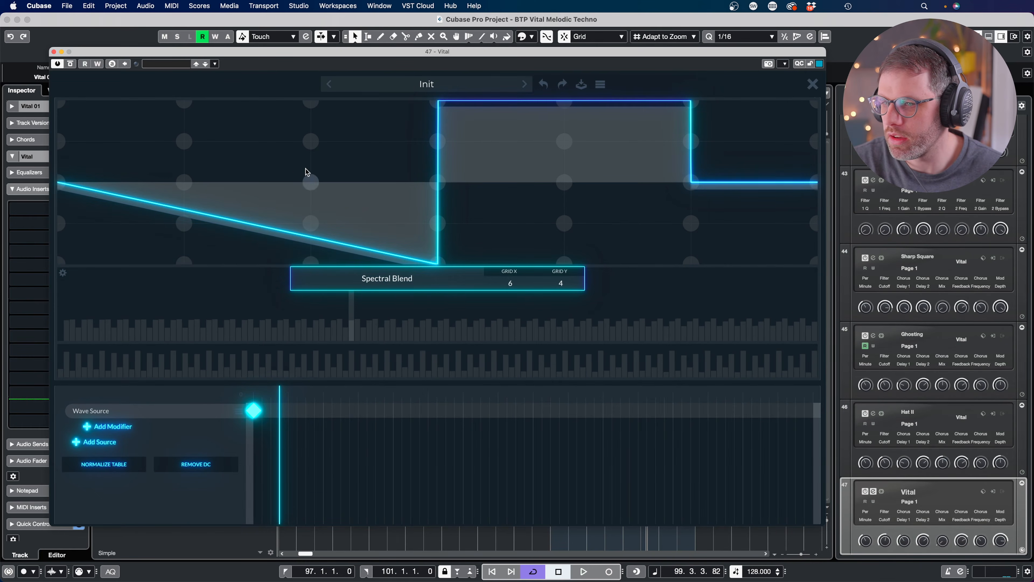
pyautogui.click(809, 84)
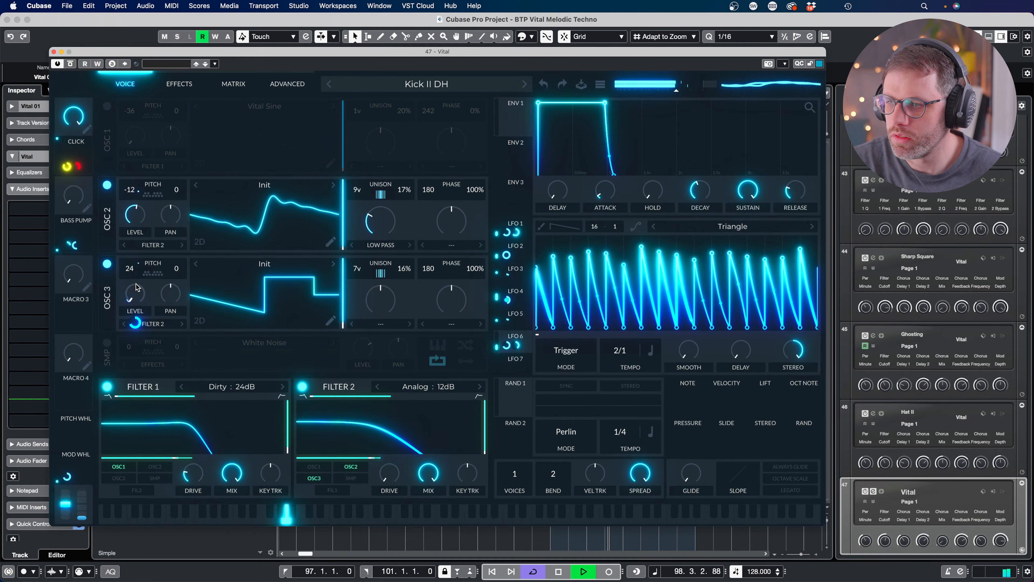
pyautogui.moveTo(129, 268); pyautogui.dragTo(129, 273)
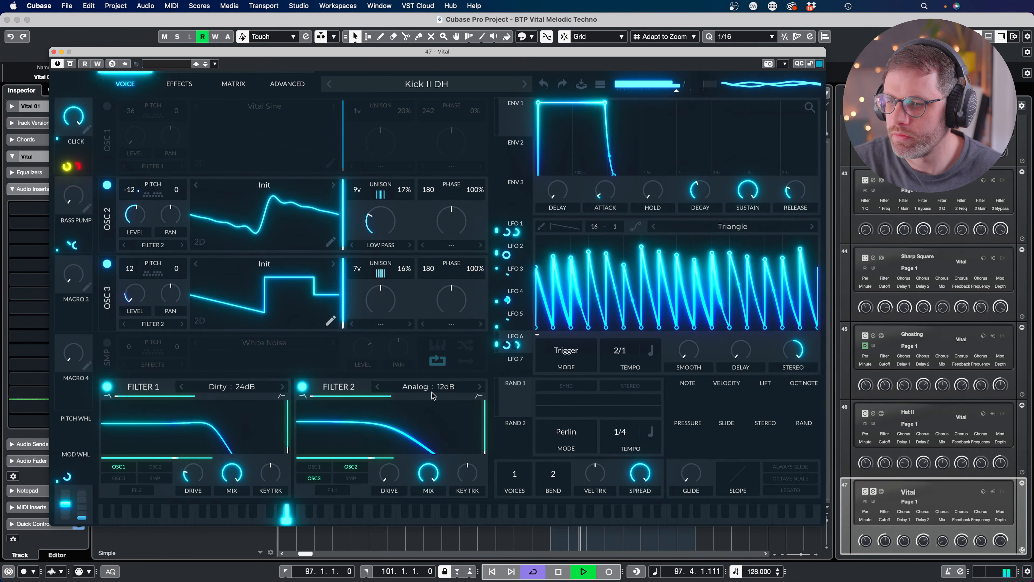
# - Change Filter 2's model to Digital 12dB and lower its cutoff while auditioning the loop
pyautogui.press('space')
pyautogui.click(466, 389)
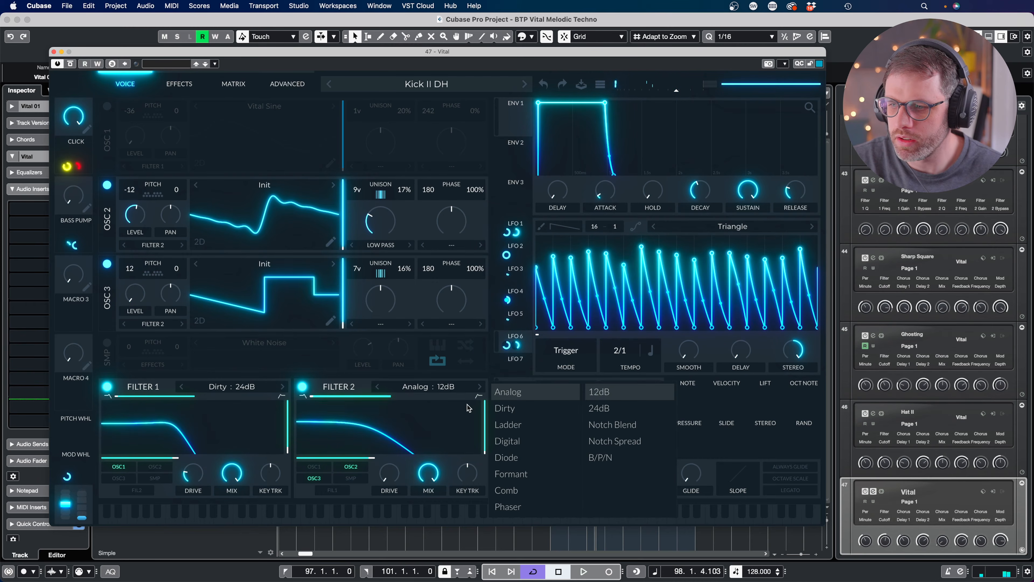
pyautogui.moveTo(509, 441)
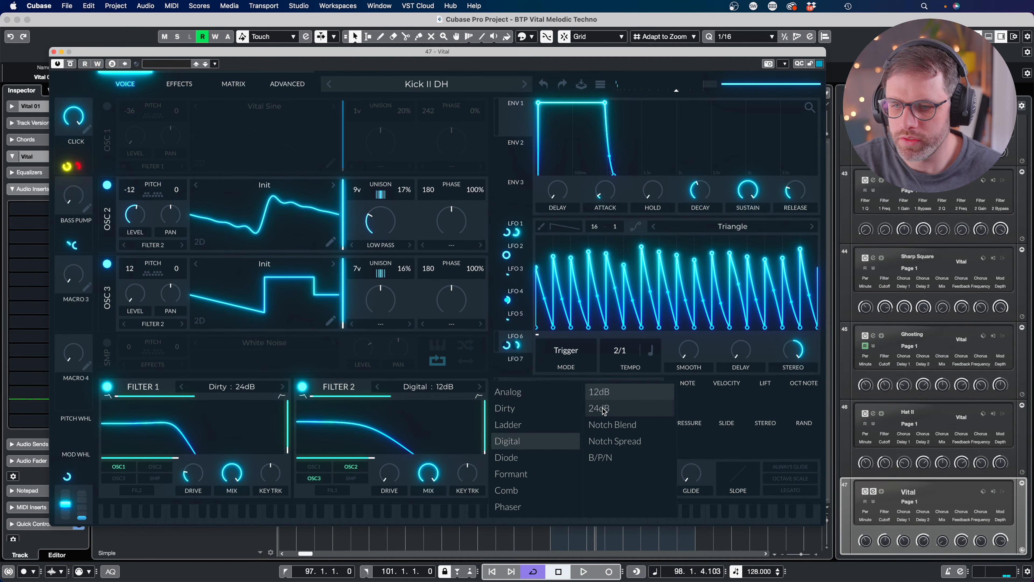
pyautogui.moveTo(371, 459); pyautogui.dragTo(332, 460)
pyautogui.press('space')
pyautogui.moveTo(335, 459)
pyautogui.mouseDown()
pyautogui.moveTo(404, 453)
pyautogui.moveTo(331, 458)
pyautogui.mouseUp()
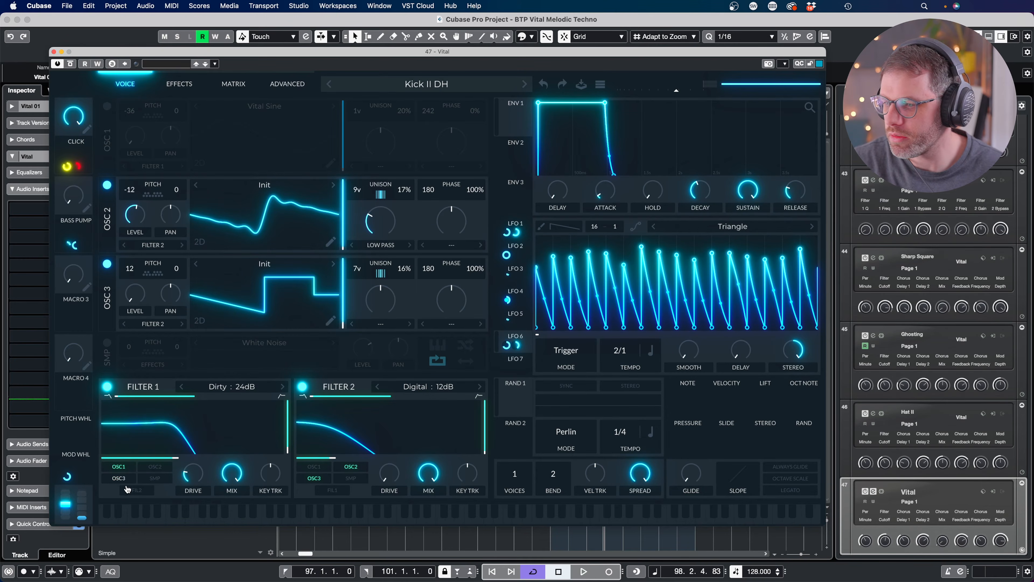
pyautogui.click(118, 478)
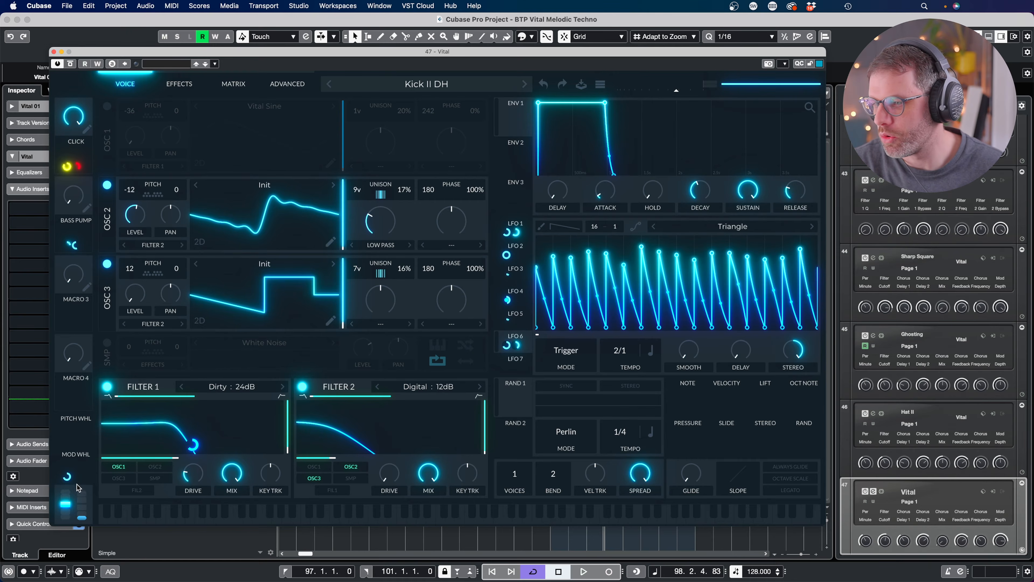
# - Modulate Filter 2's cutoff with the mod wheel at about 102.9 and raise the wheel to 1.000 during playback
pyautogui.moveTo(76, 464); pyautogui.dragTo(367, 443)
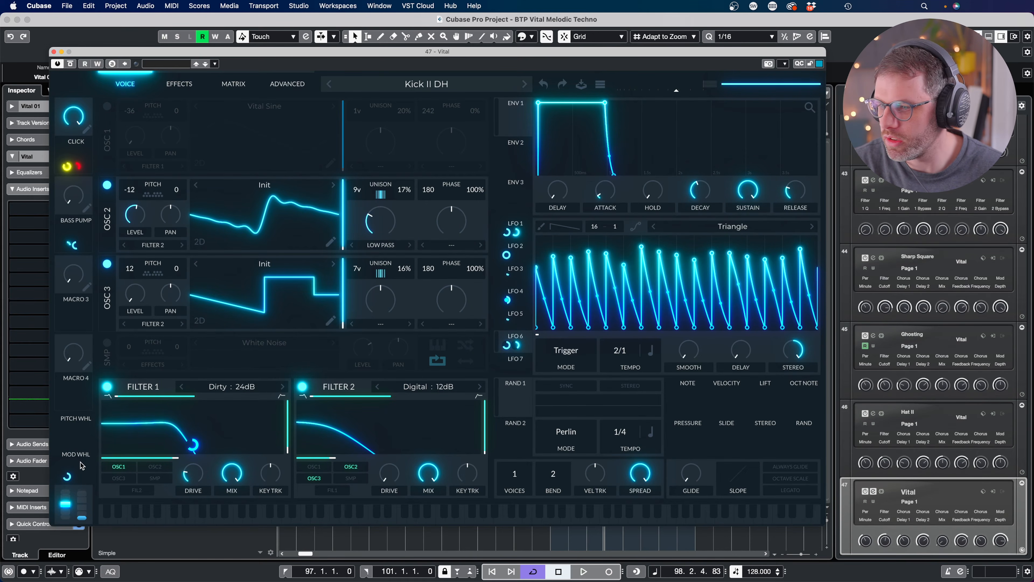
pyautogui.moveTo(80, 473); pyautogui.dragTo(401, 441)
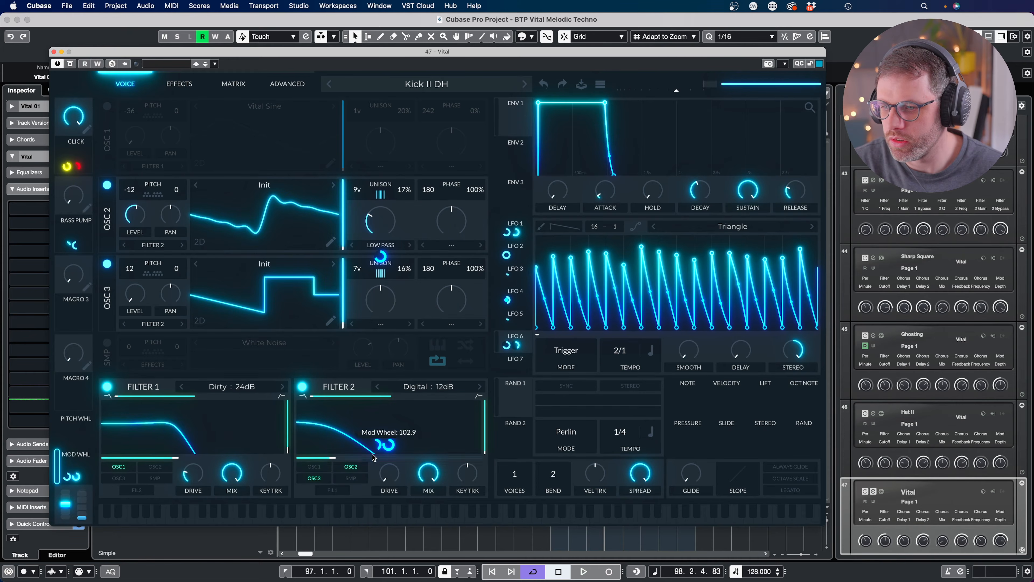
pyautogui.press('space')
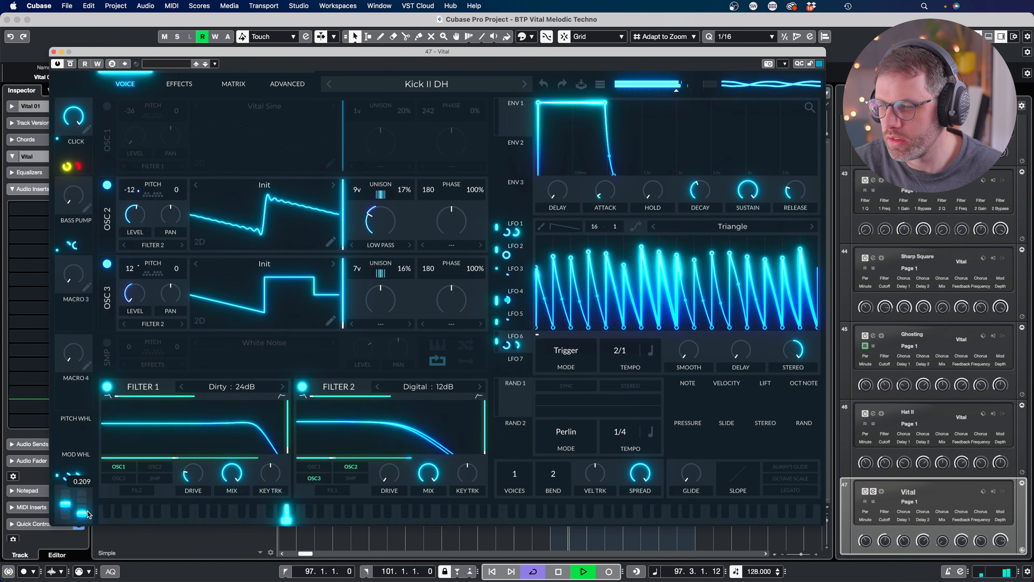
pyautogui.moveTo(85, 520); pyautogui.dragTo(95, 482)
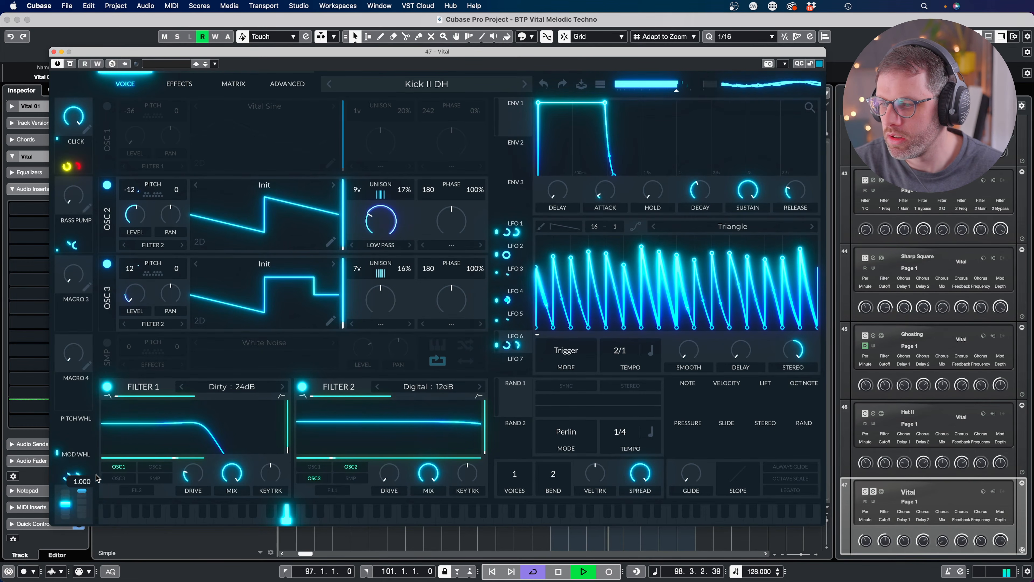
# - Transpose oscillator 3 to 24, return the mod wheel to zero, and adjust oscillator 2's level to about 0.402
pyautogui.moveTo(134, 298)
pyautogui.moveTo(134, 323)
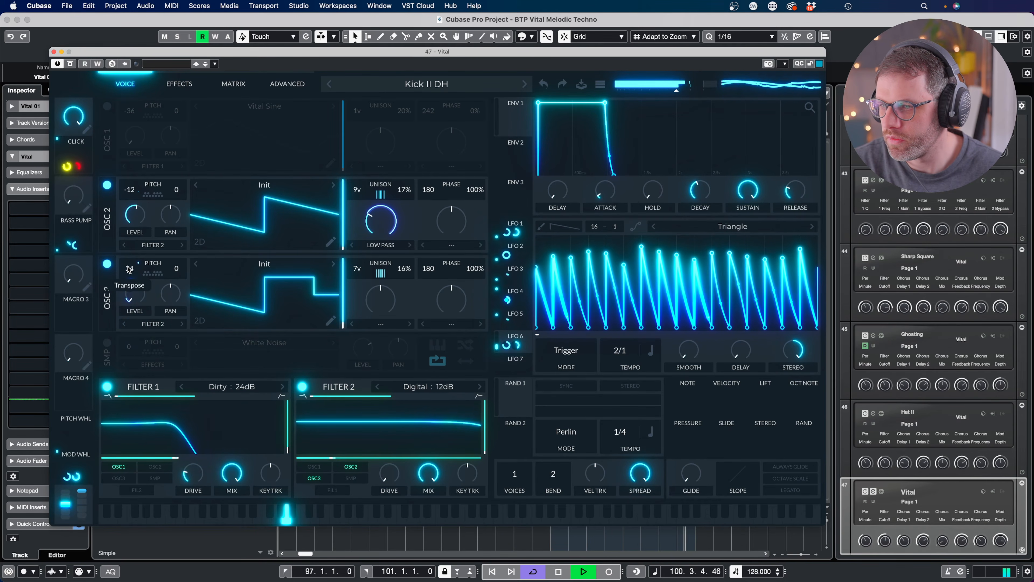
pyautogui.moveTo(133, 218)
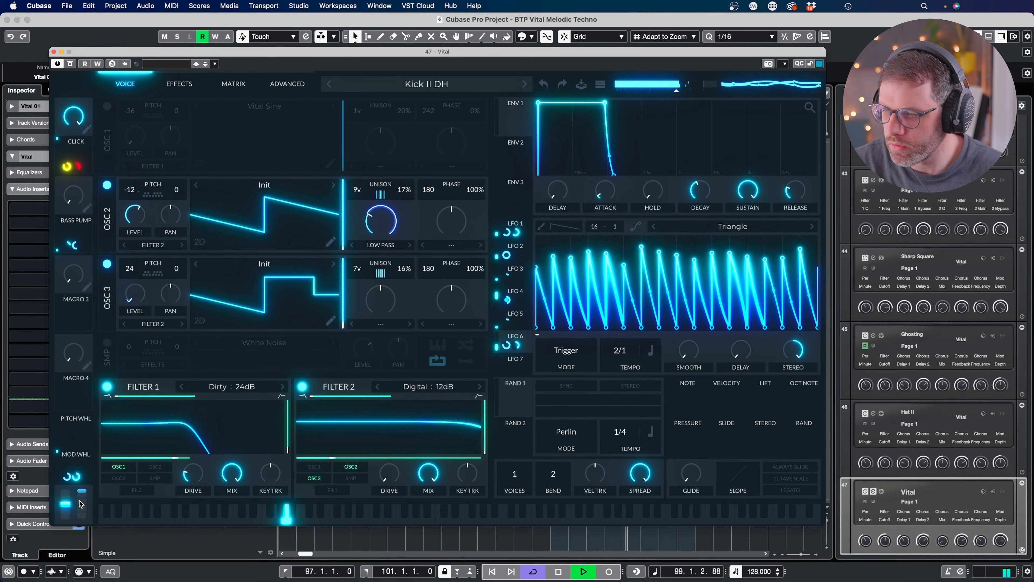
pyautogui.moveTo(79, 500); pyautogui.dragTo(80, 552)
pyautogui.moveTo(134, 218); pyautogui.dragTo(135, 215)
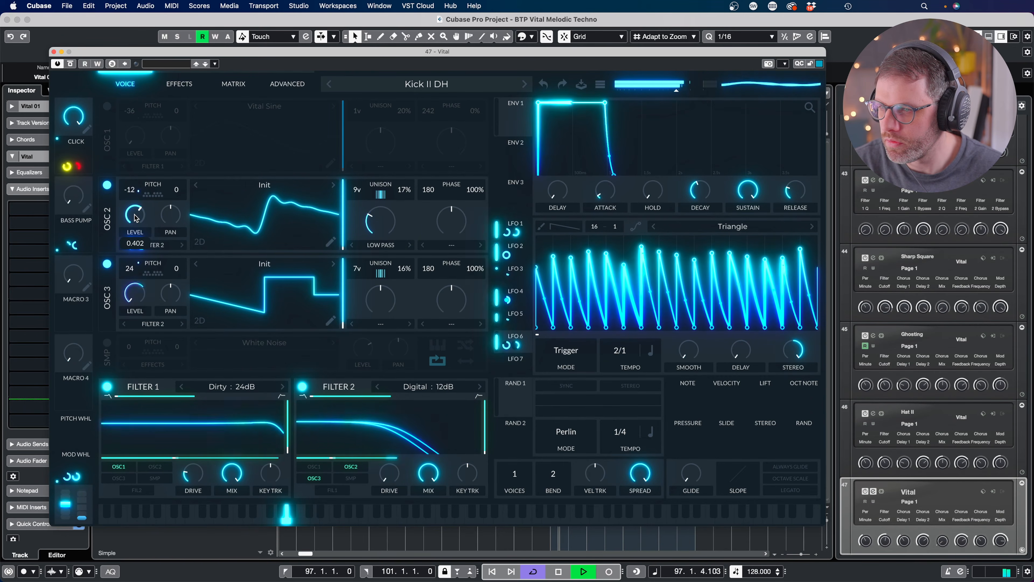
pyautogui.press('space')
# - Assign the mod wheel to oscillator 2's level and sweep the wheel up and back to zero to audition it
pyautogui.moveTo(76, 461); pyautogui.dragTo(135, 214)
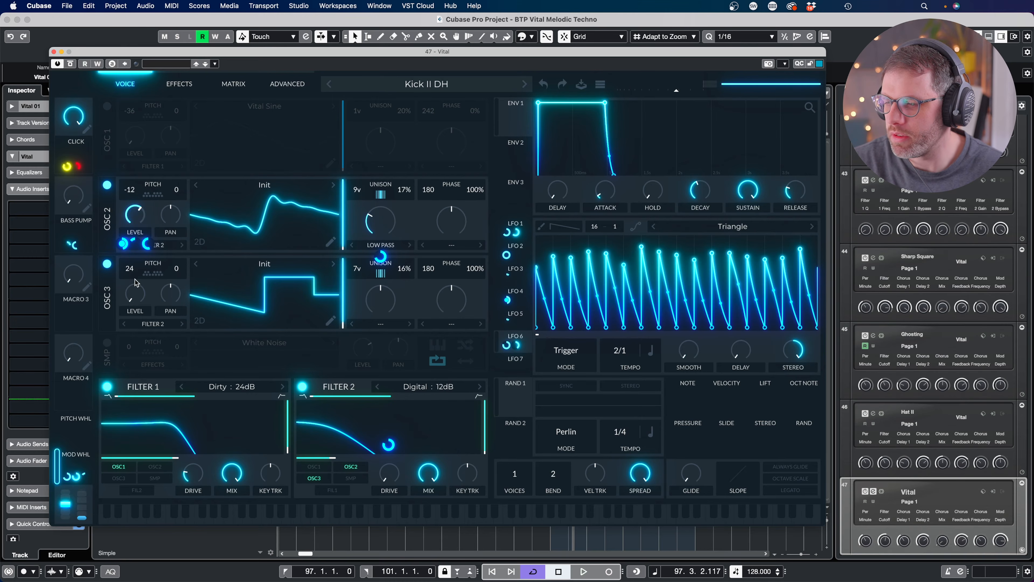
pyautogui.moveTo(82, 518); pyautogui.dragTo(86, 470)
pyautogui.press('space')
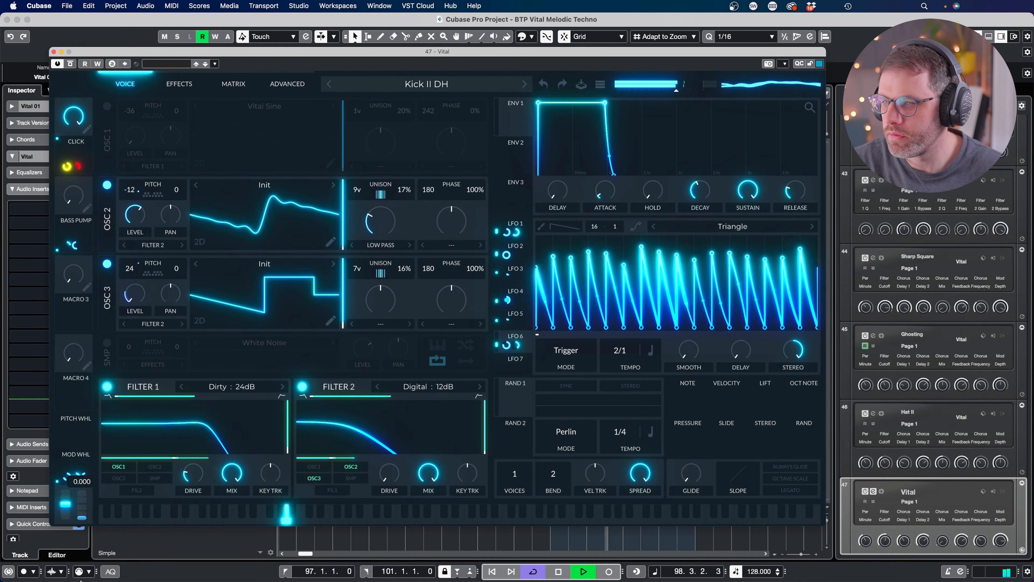
pyautogui.press('space')
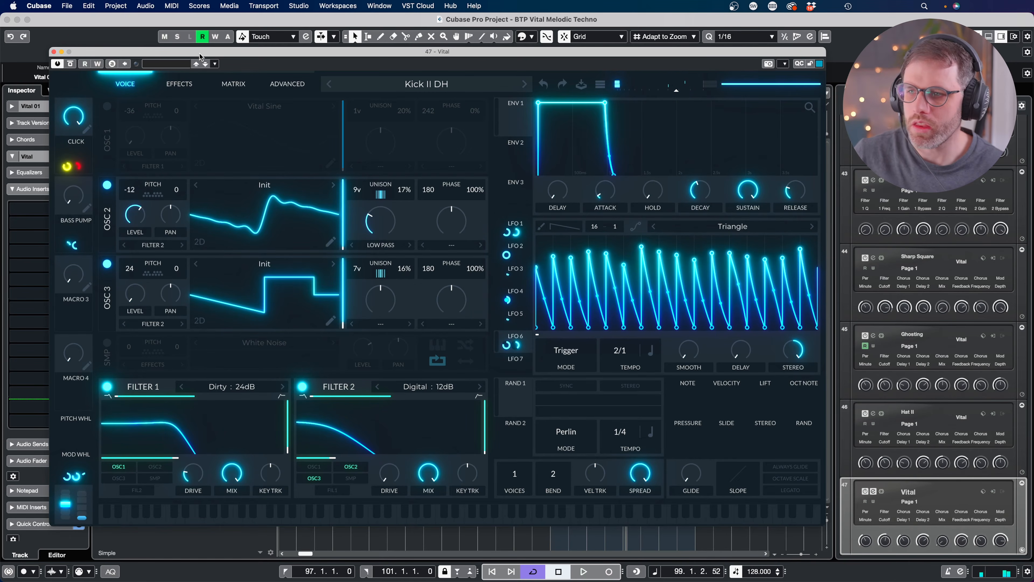
# - Switch oscillator 1 back on and audition the full patch while sweeping the mod wheel
pyautogui.click(107, 106)
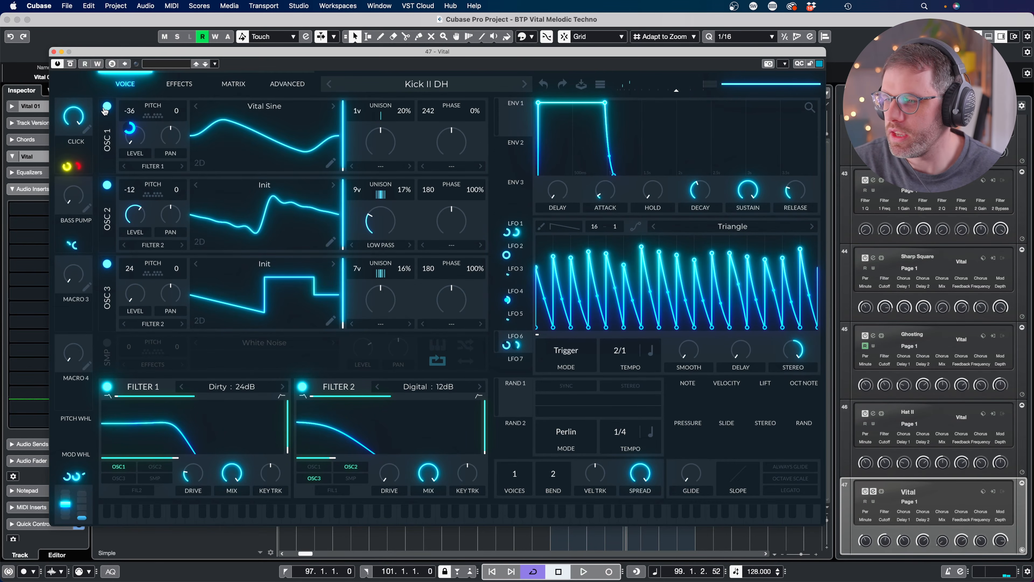
pyautogui.press('space')
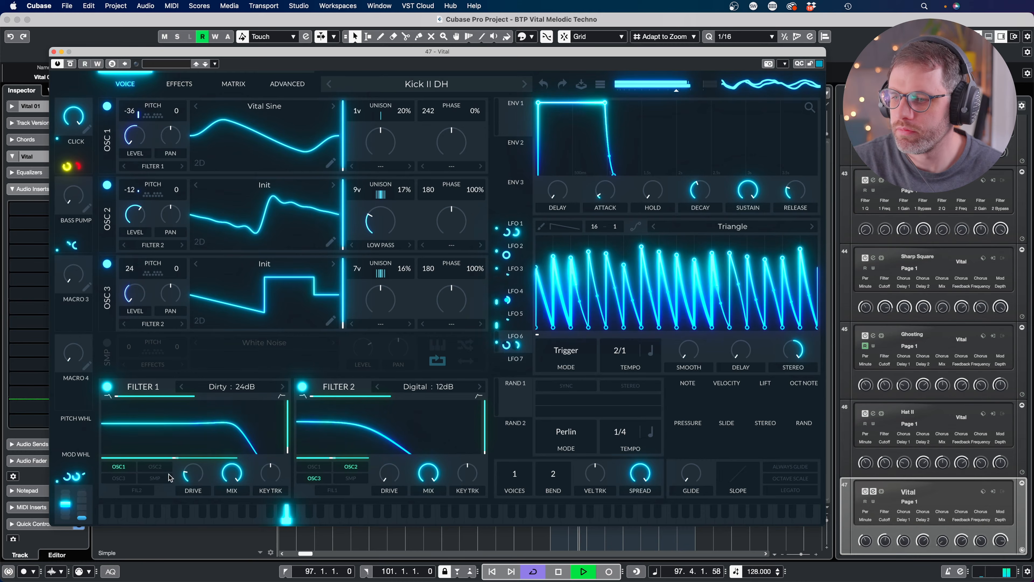
pyautogui.moveTo(84, 516); pyautogui.dragTo(96, 460)
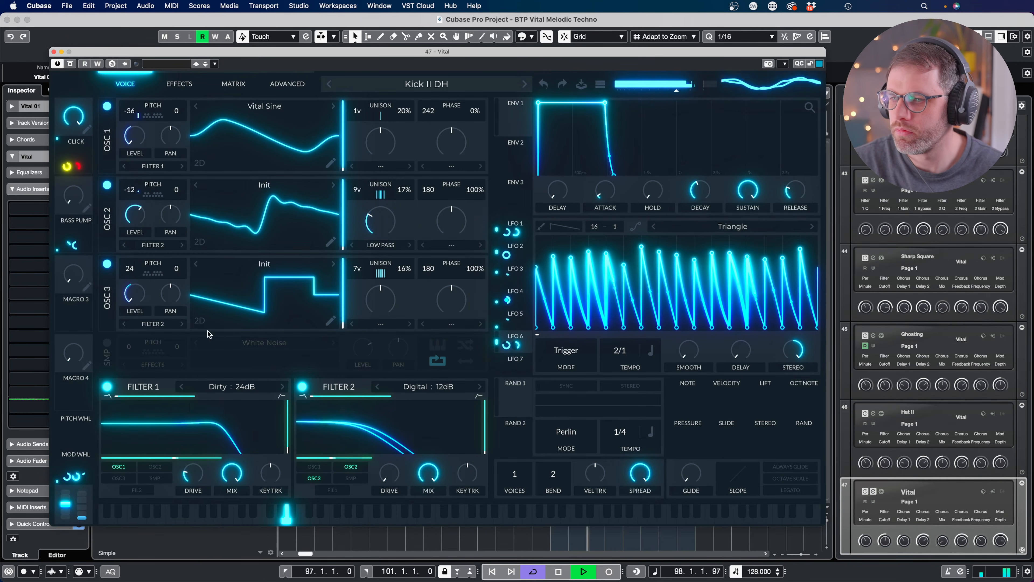
pyautogui.press('space')
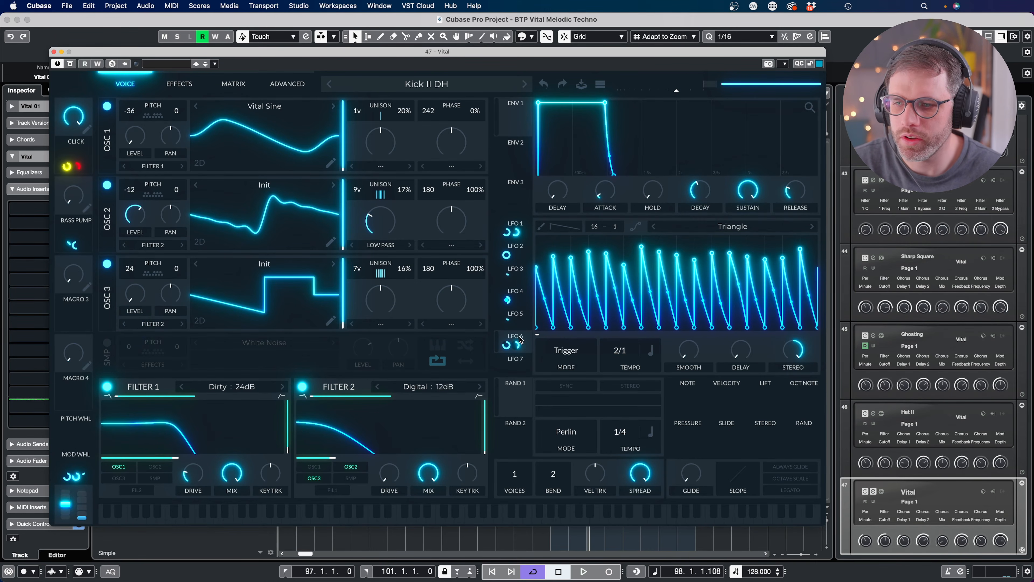
# - Copy LFO 4's shape and paste it into LFO 7
pyautogui.click(516, 300)
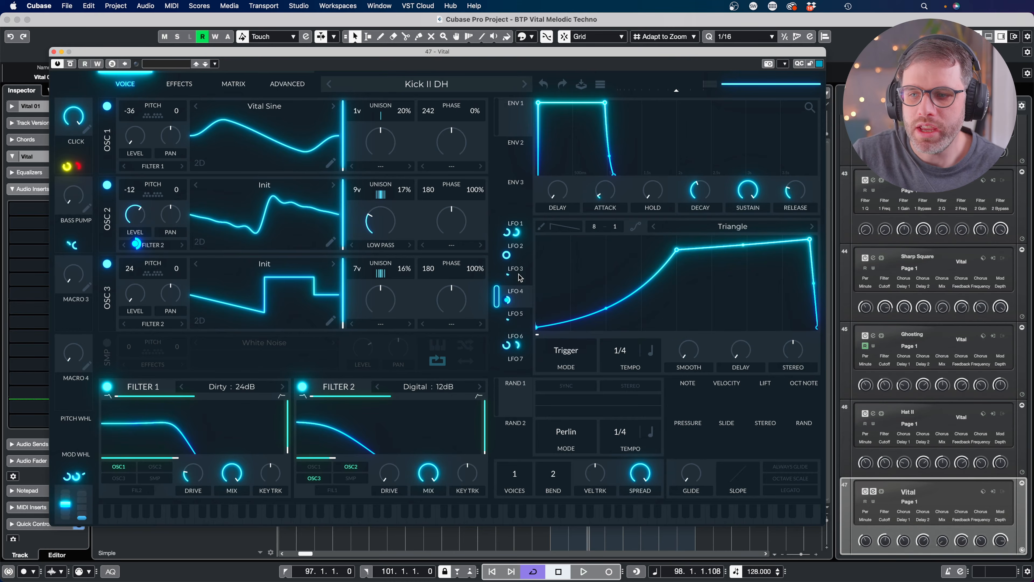
pyautogui.rightClick(635, 273)
pyautogui.click(652, 284)
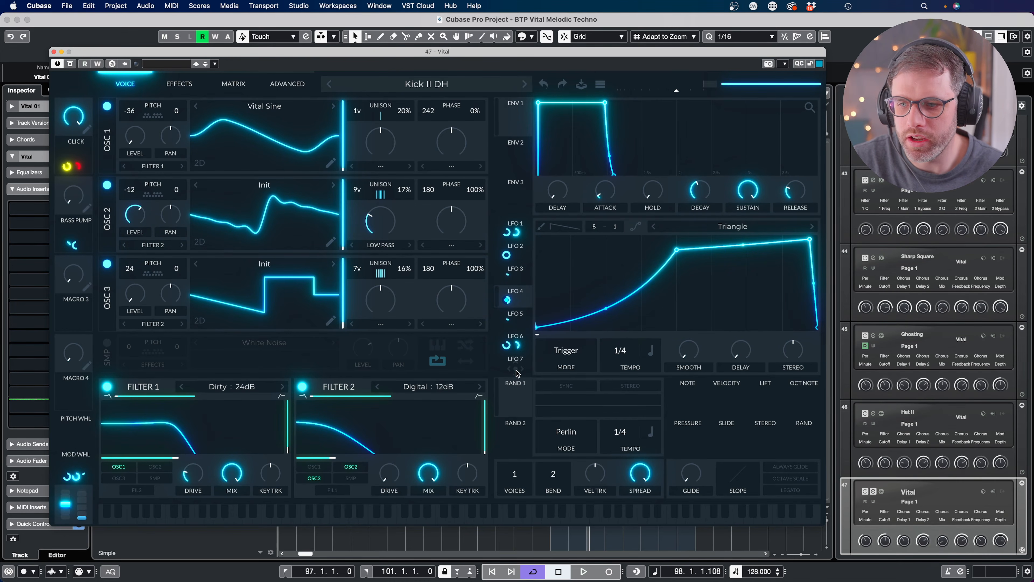
pyautogui.rightClick(573, 290)
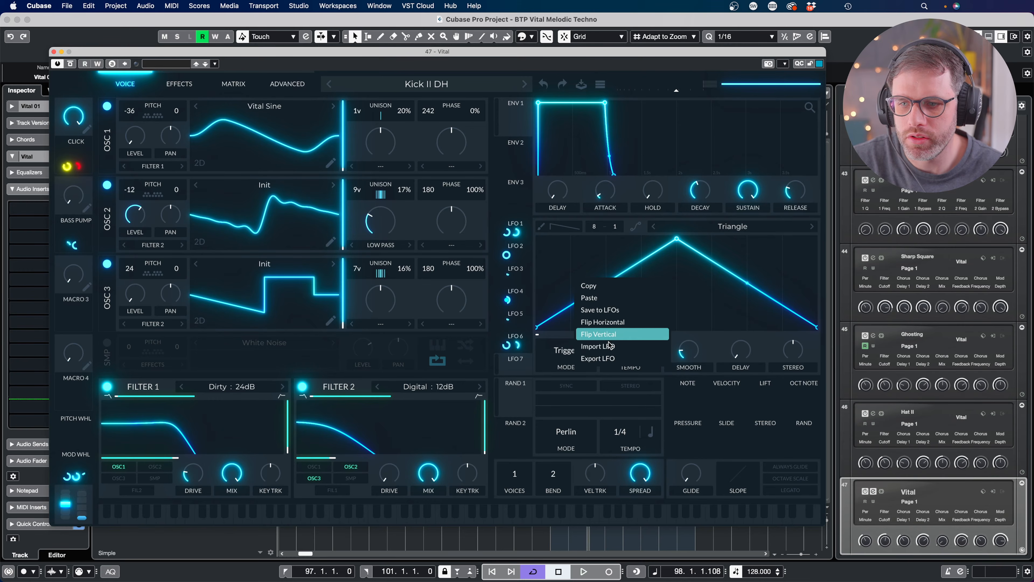
pyautogui.click(593, 298)
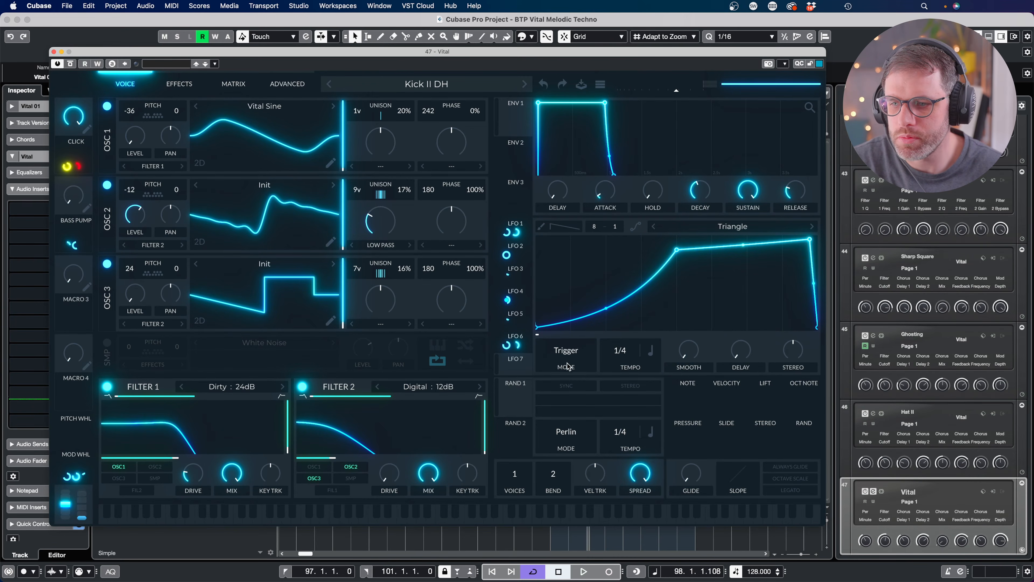
# - Modulate oscillator 3's level with LFO 7 and assign Macro 3 to that modulation's amount
pyautogui.moveTo(515, 367); pyautogui.dragTo(136, 295)
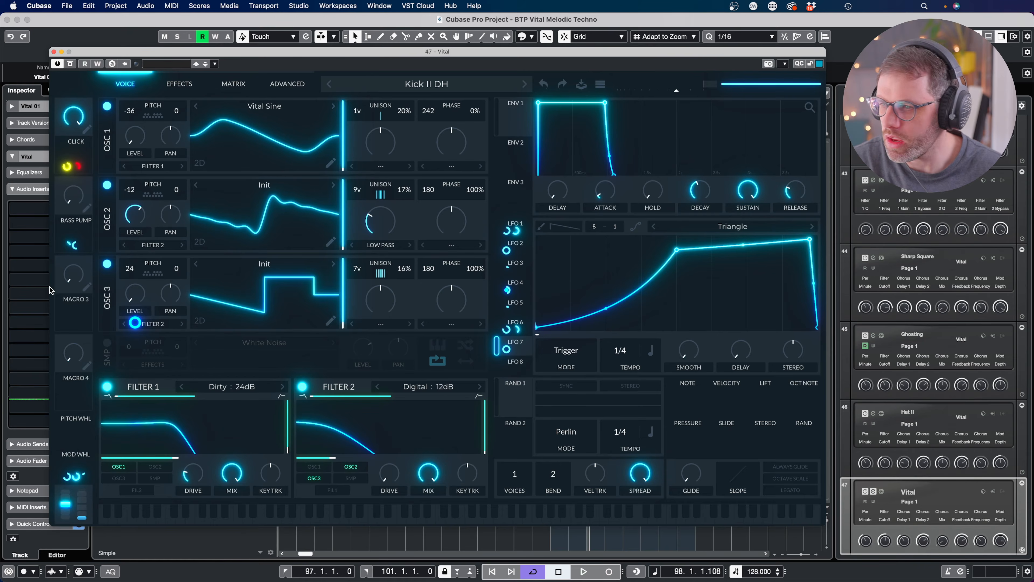
pyautogui.moveTo(83, 318); pyautogui.dragTo(505, 360)
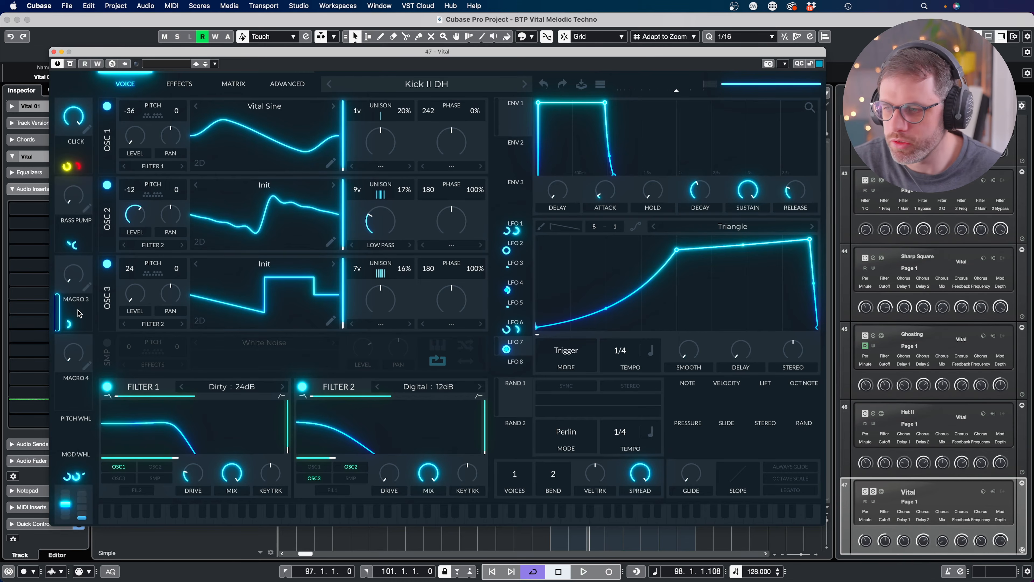
pyautogui.moveTo(134, 298)
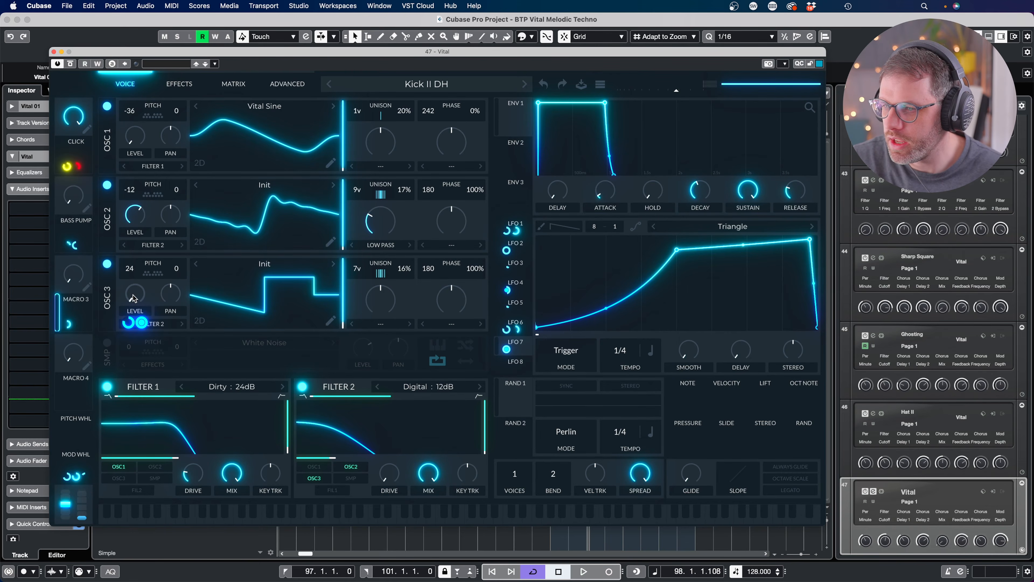
pyautogui.moveTo(70, 323); pyautogui.dragTo(135, 294)
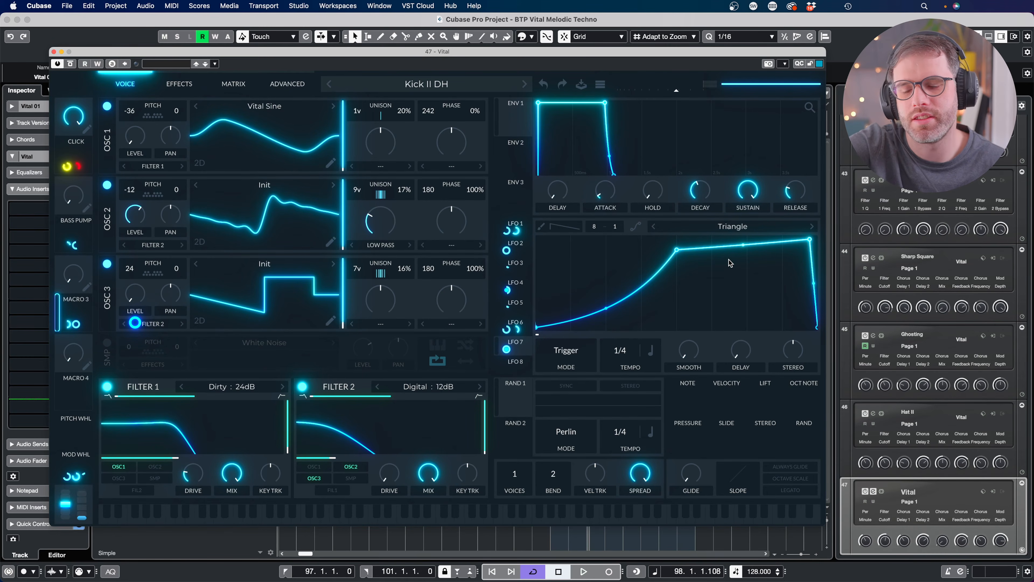
pyautogui.moveTo(148, 323)
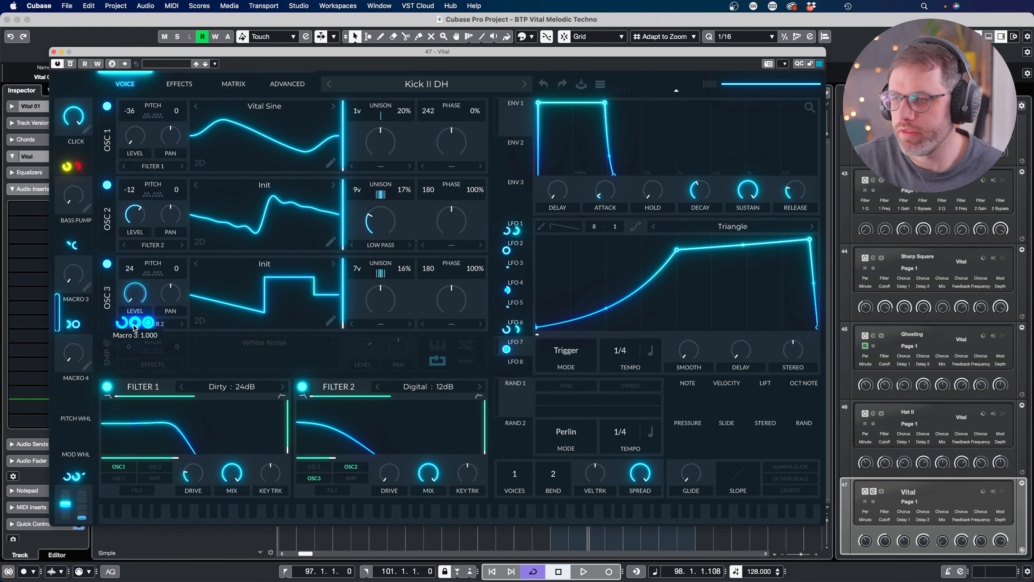
pyautogui.doubleClick(74, 324)
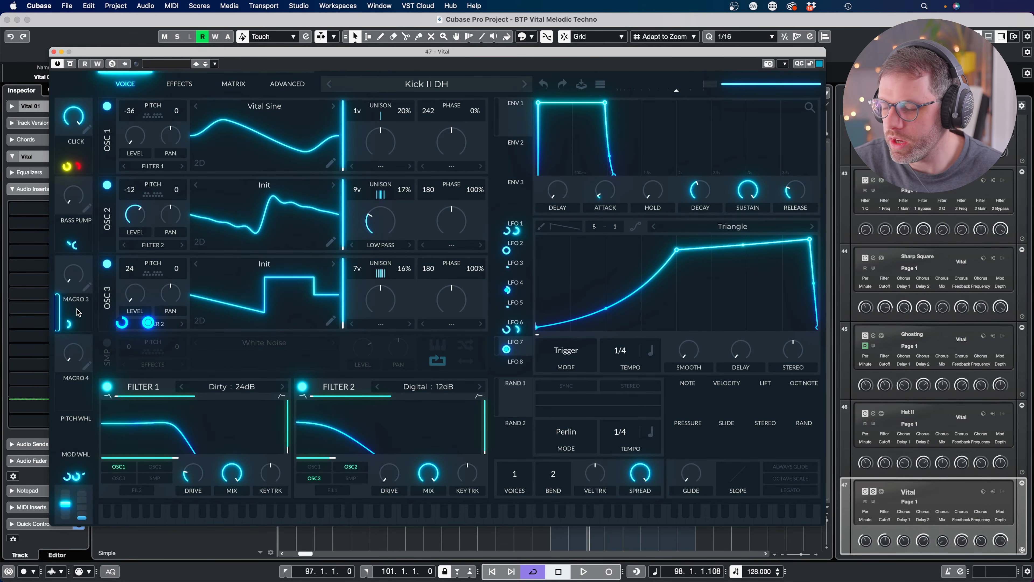
# - Try Macro 3 on the amount of oscillator 3's LFO 6 modulation at 0.398, audition a macro sweep, and remove the assignment
pyautogui.moveTo(68, 324); pyautogui.dragTo(124, 323)
pyautogui.press('space')
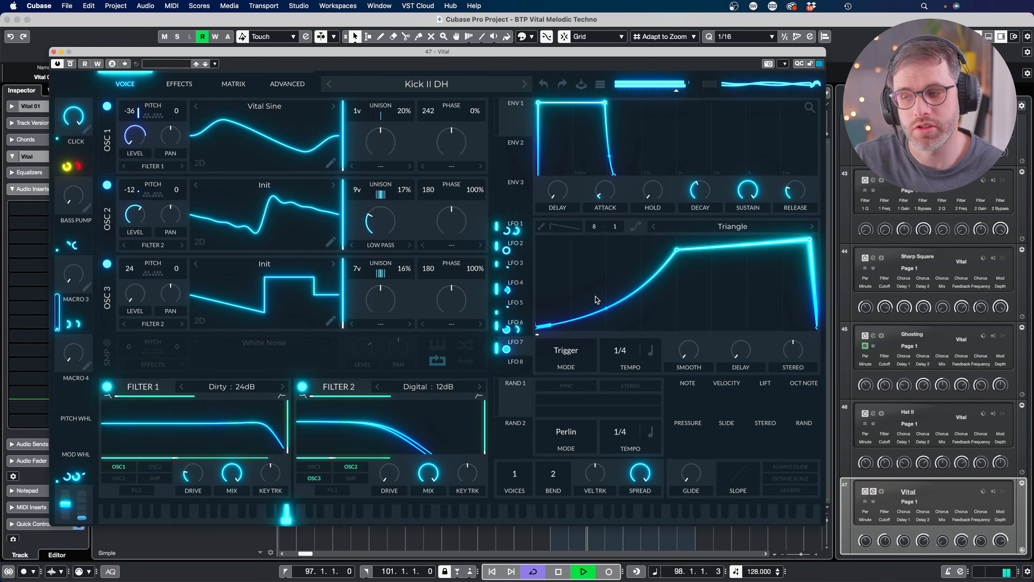
pyautogui.moveTo(77, 264)
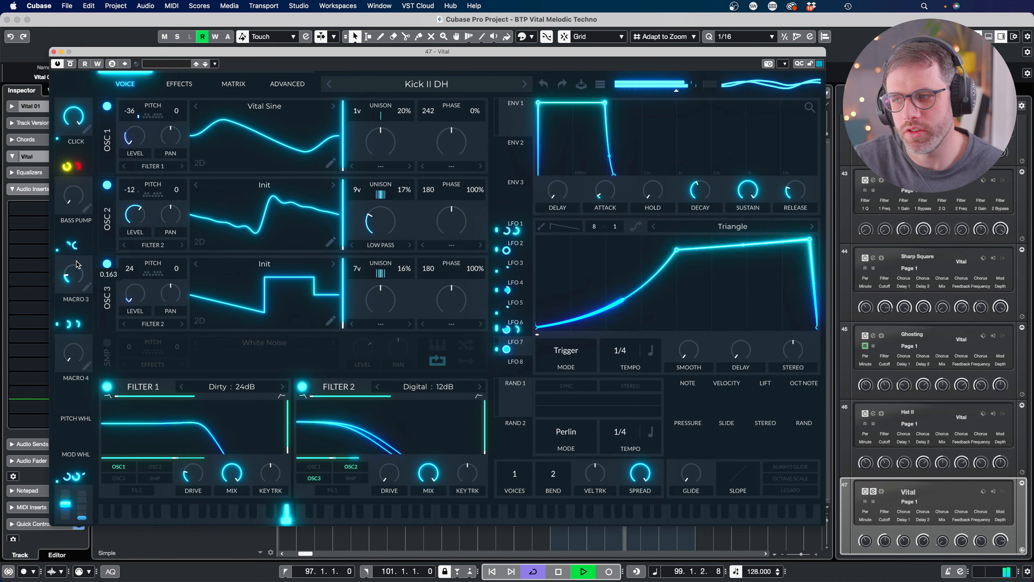
pyautogui.moveTo(77, 264); pyautogui.dragTo(87, 346)
pyautogui.press('space')
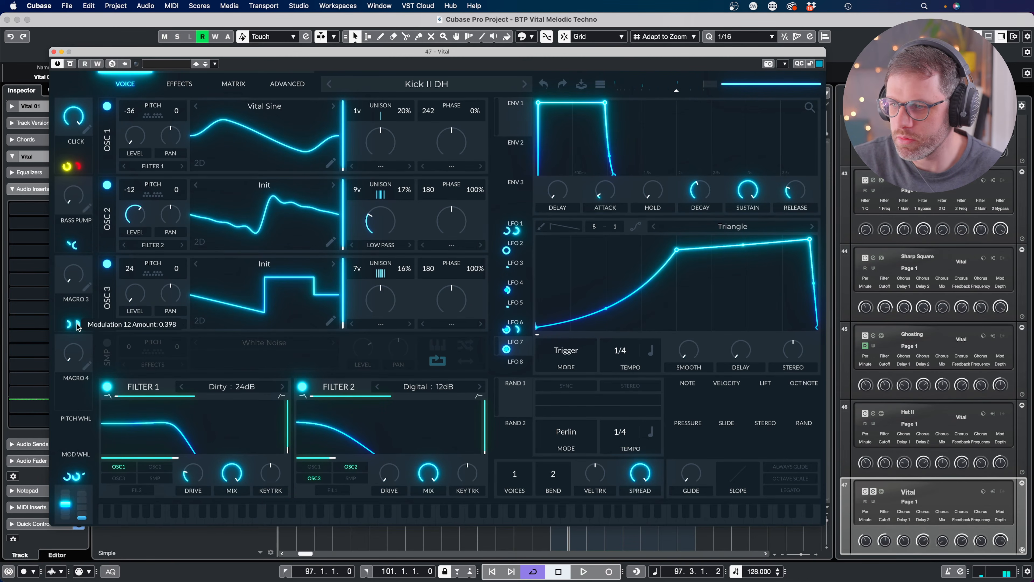
pyautogui.doubleClick(76, 324)
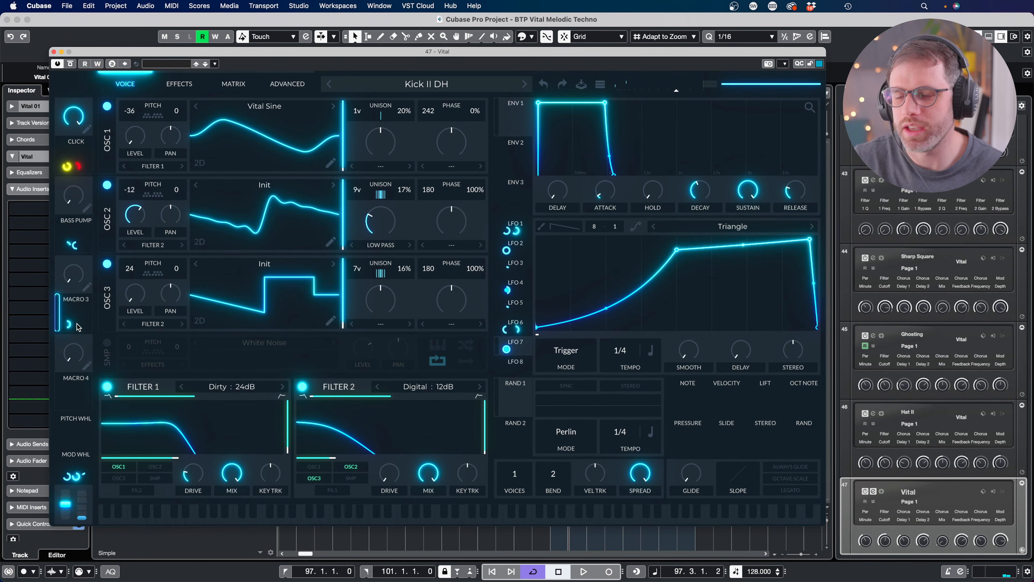
# - Assign Macro 3 to oscillator 3's level with a negative amount and start playback
pyautogui.moveTo(506, 349); pyautogui.dragTo(134, 296)
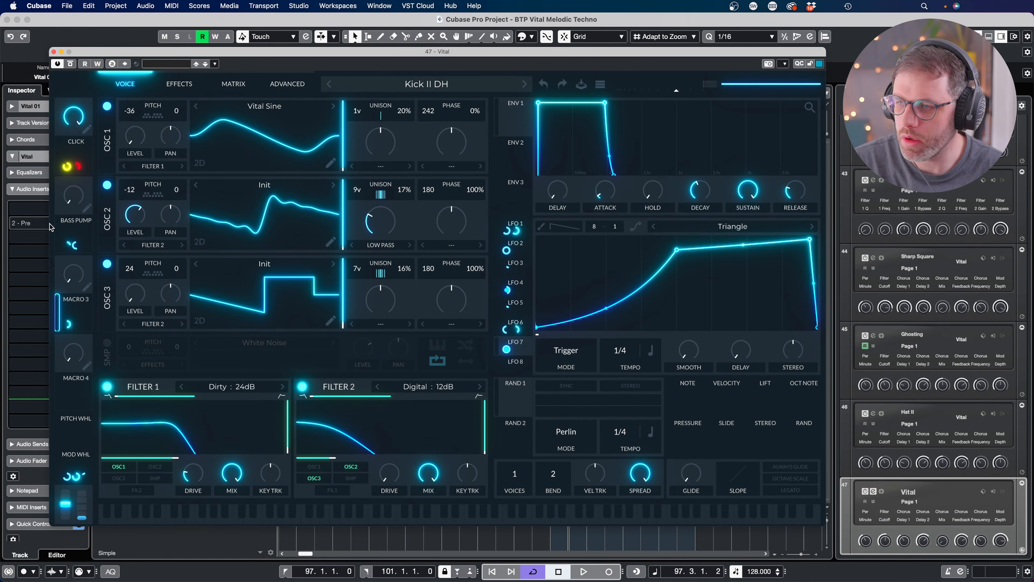
pyautogui.moveTo(70, 323); pyautogui.dragTo(135, 294)
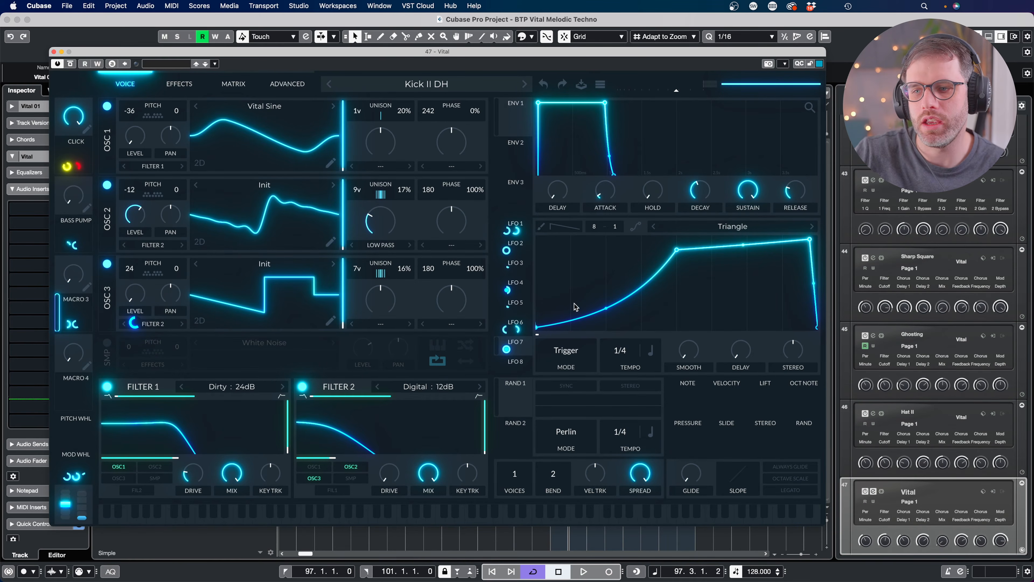
pyautogui.press('space')
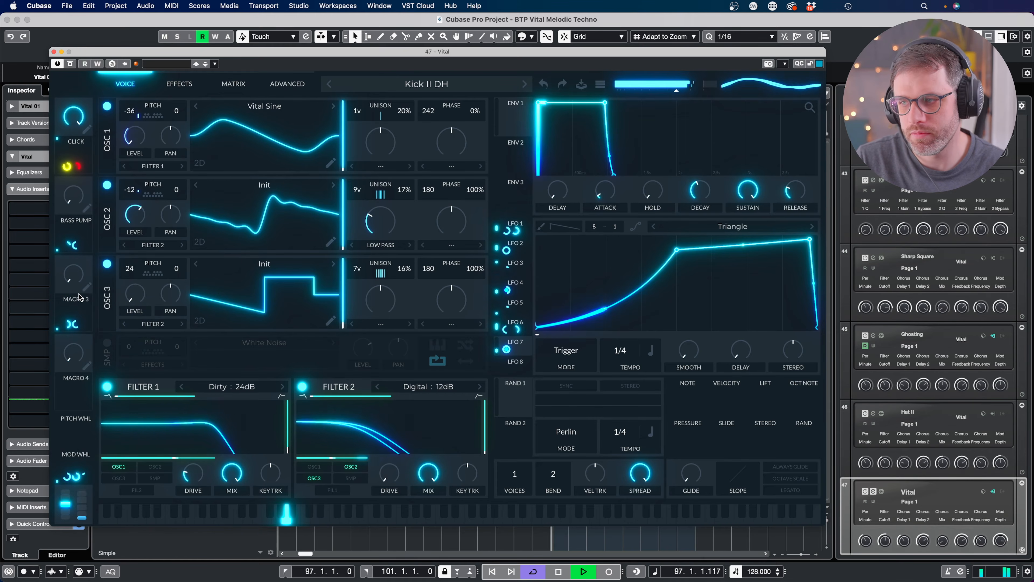
pyautogui.moveTo(144, 302)
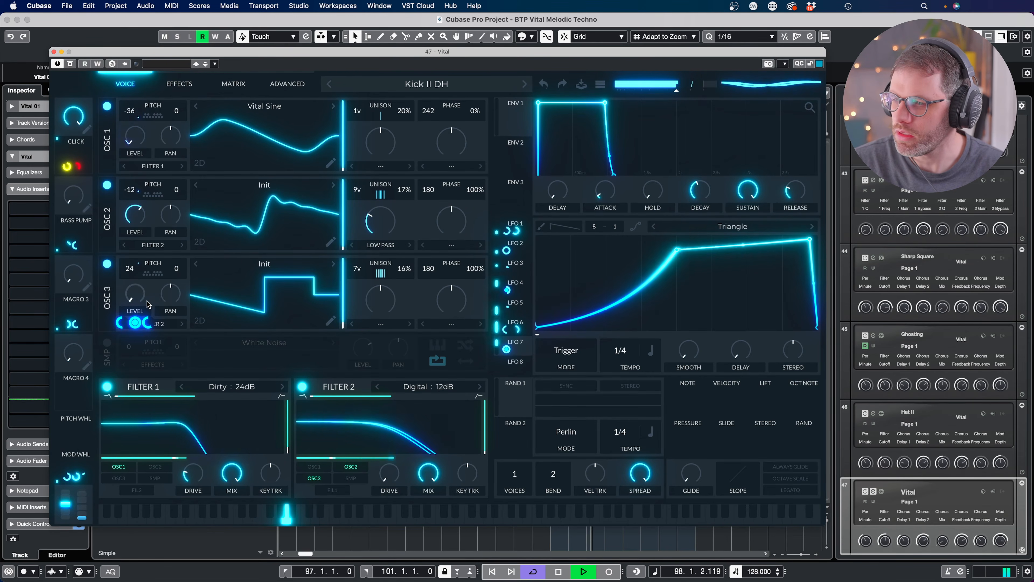
pyautogui.moveTo(122, 326)
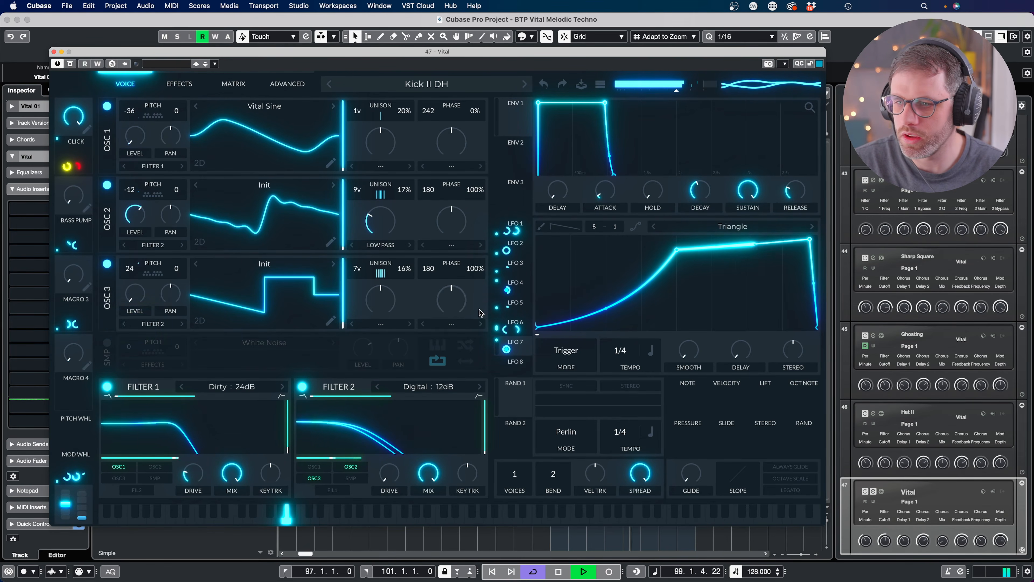
# - Adjust LFO 6's modulation of oscillator 3's level during playback and audition it with Macro 3 raised
pyautogui.click(516, 322)
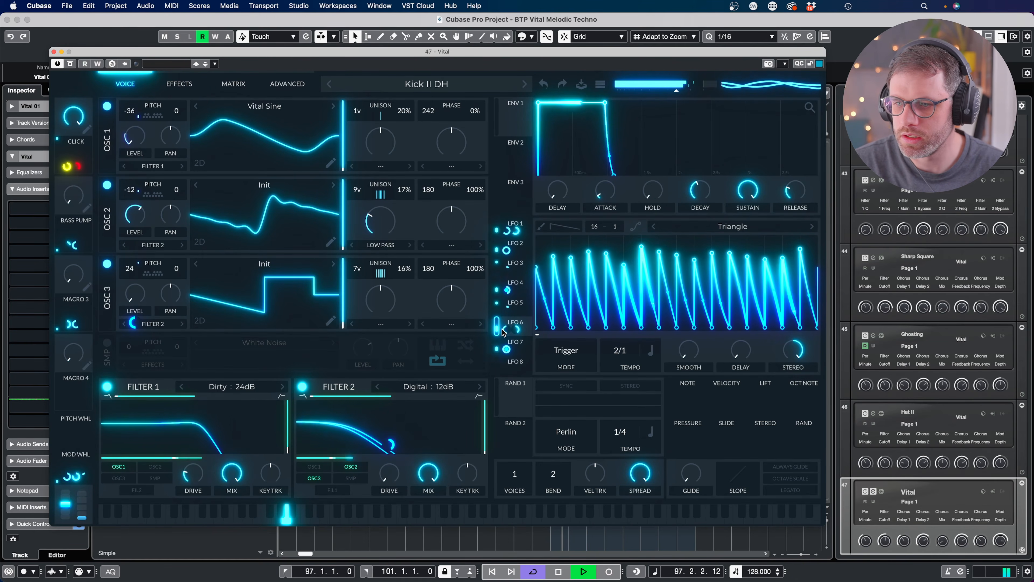
pyautogui.moveTo(506, 329)
pyautogui.moveTo(507, 329); pyautogui.dragTo(507, 281)
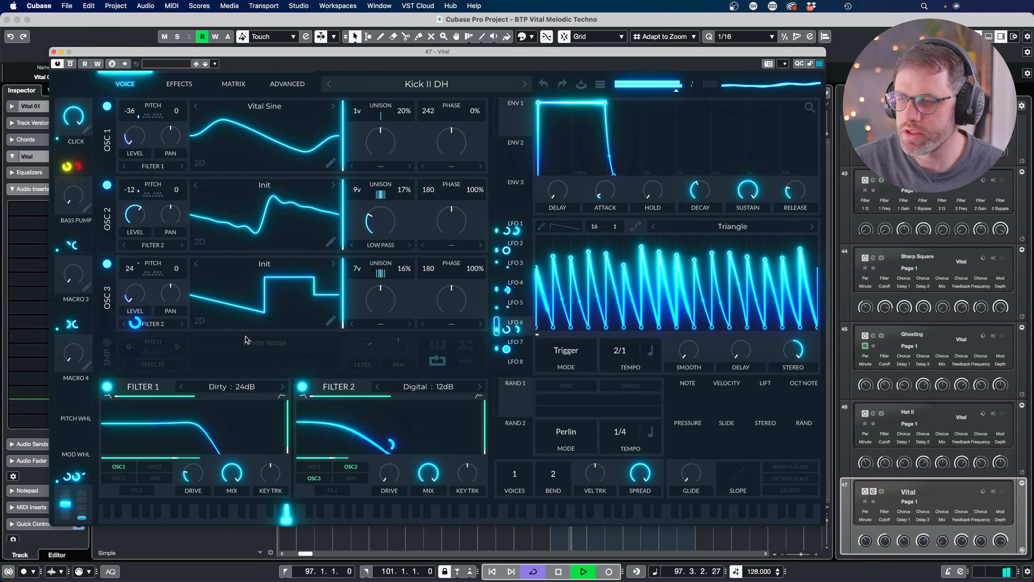
pyautogui.moveTo(83, 278); pyautogui.dragTo(85, 213)
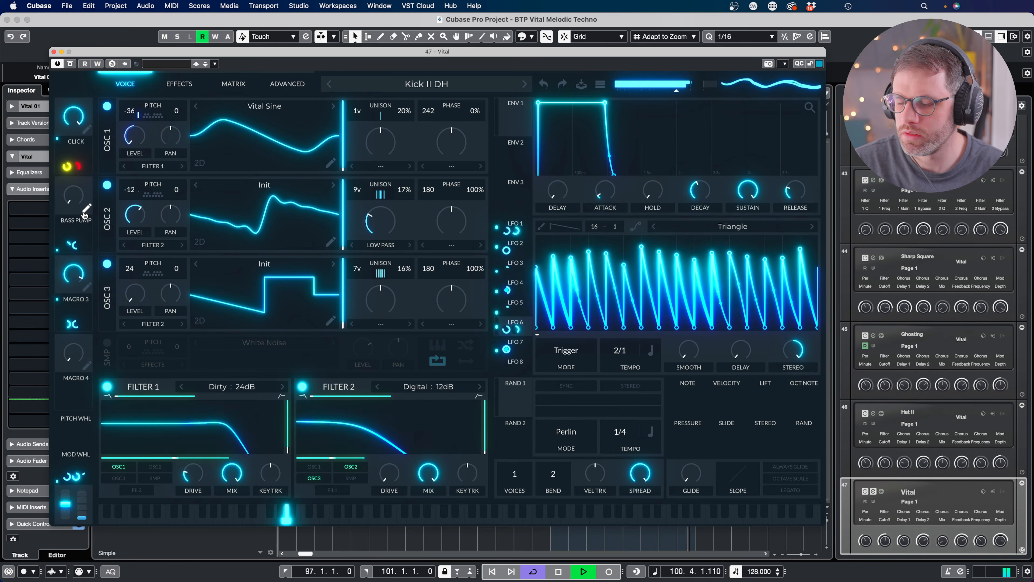
pyautogui.moveTo(74, 278)
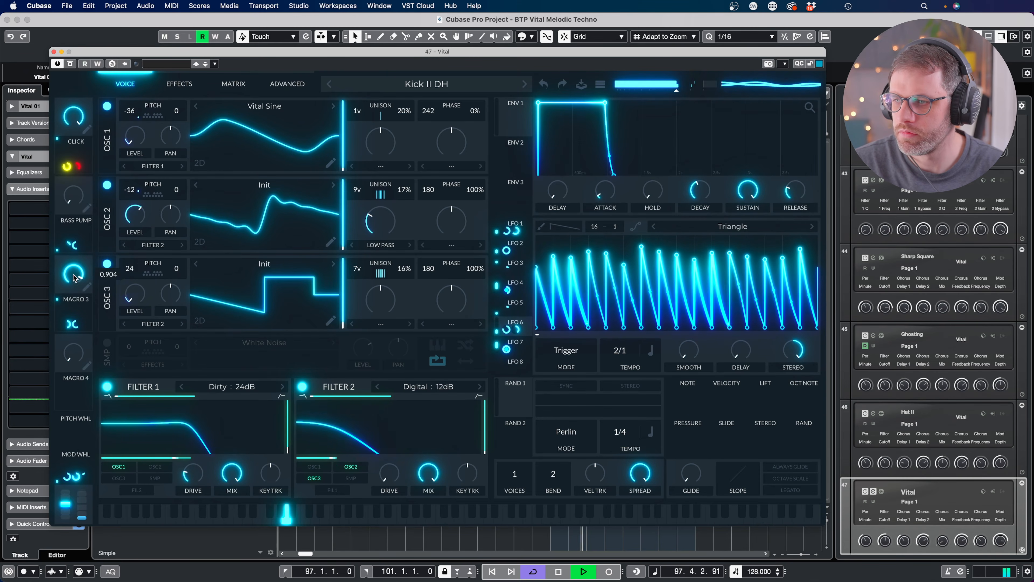
pyautogui.press('space')
# - Set Macro 3's modulation of oscillator 3's level to -0.844 during playback and bring Macro 3 back to zero
pyautogui.moveTo(132, 325)
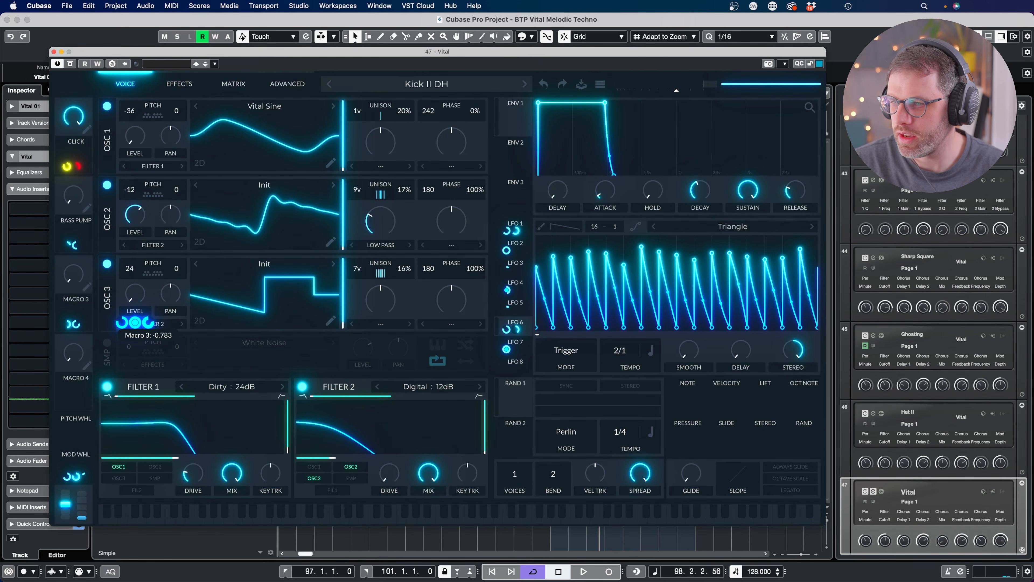
pyautogui.press('space')
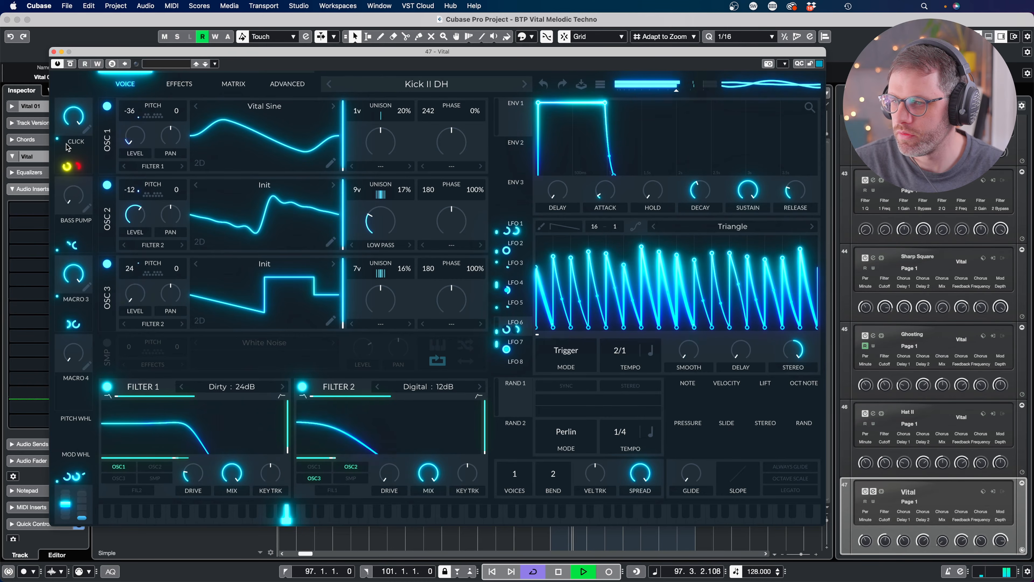
pyautogui.moveTo(134, 321); pyautogui.dragTo(135, 327)
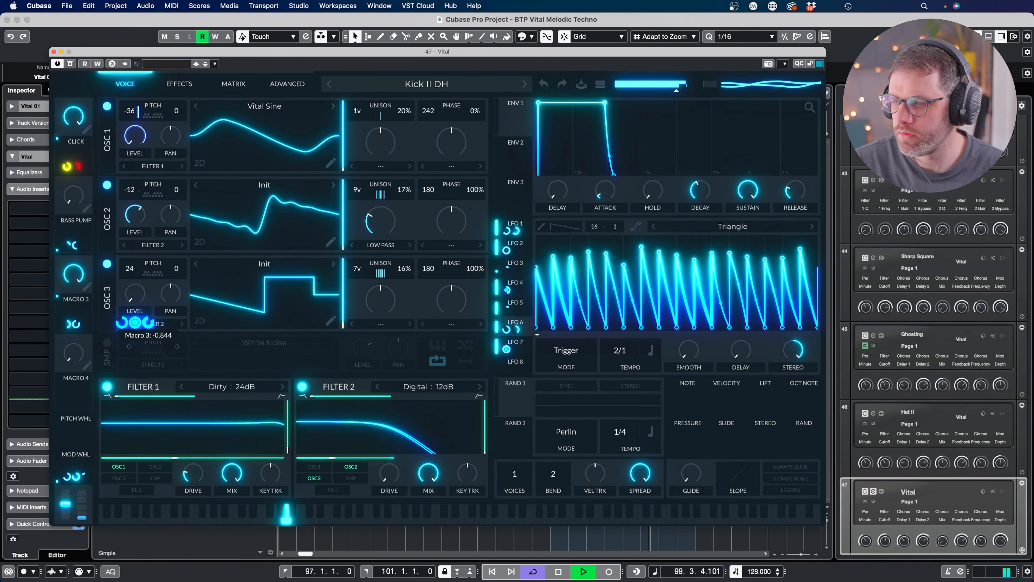
pyautogui.moveTo(81, 287); pyautogui.dragTo(78, 378)
pyautogui.press('space')
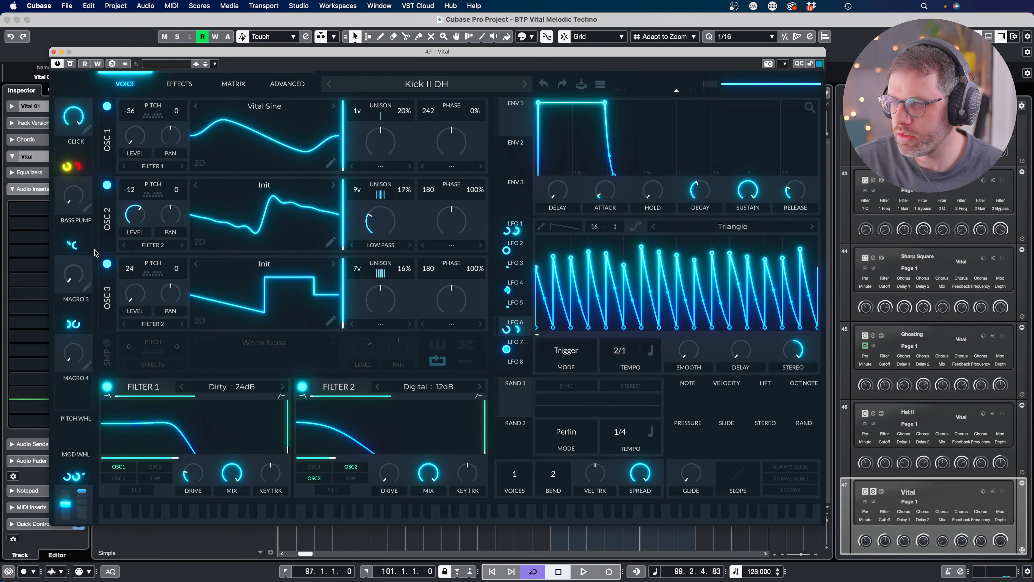
# - Switch off oscillators 1 and 2 and play oscillator 3 alone while raising Macro 3
pyautogui.click(107, 185)
pyautogui.click(106, 107)
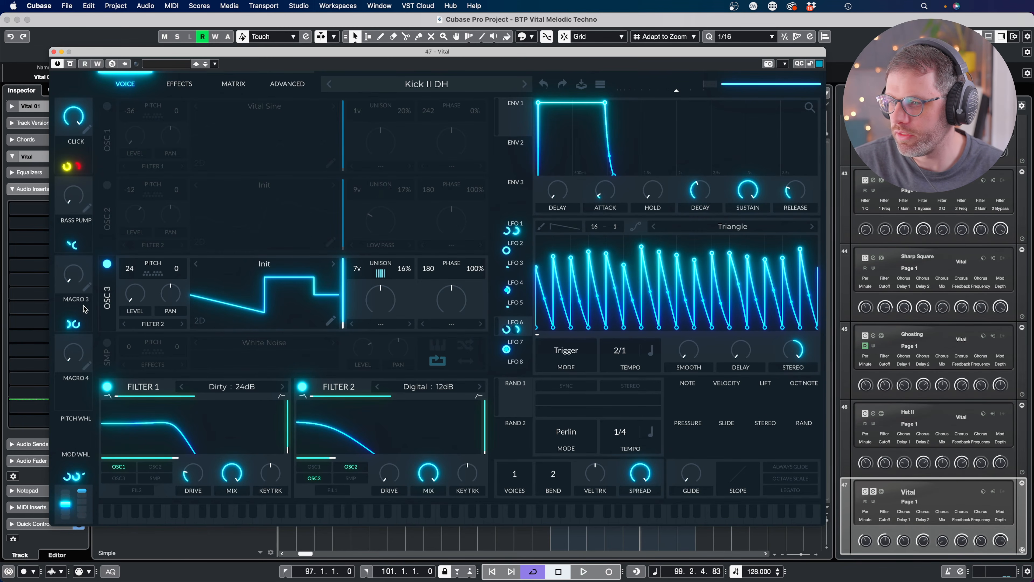
pyautogui.press('space')
pyautogui.moveTo(79, 281); pyautogui.dragTo(79, 227)
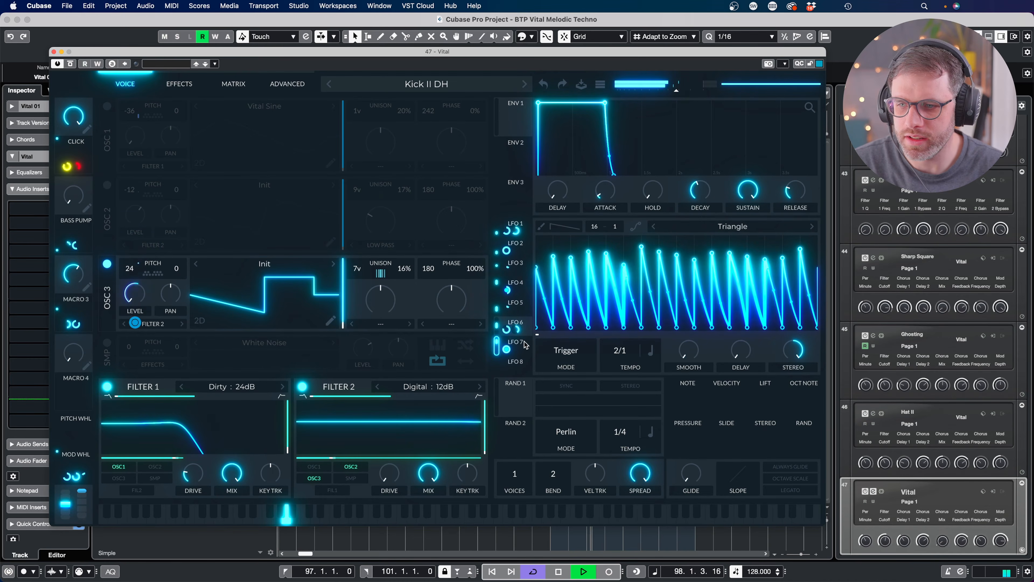
# - Try a lower plateau on LFO 7's curve, audition it while varying Macro 3, and raise the plateau again
pyautogui.click(514, 342)
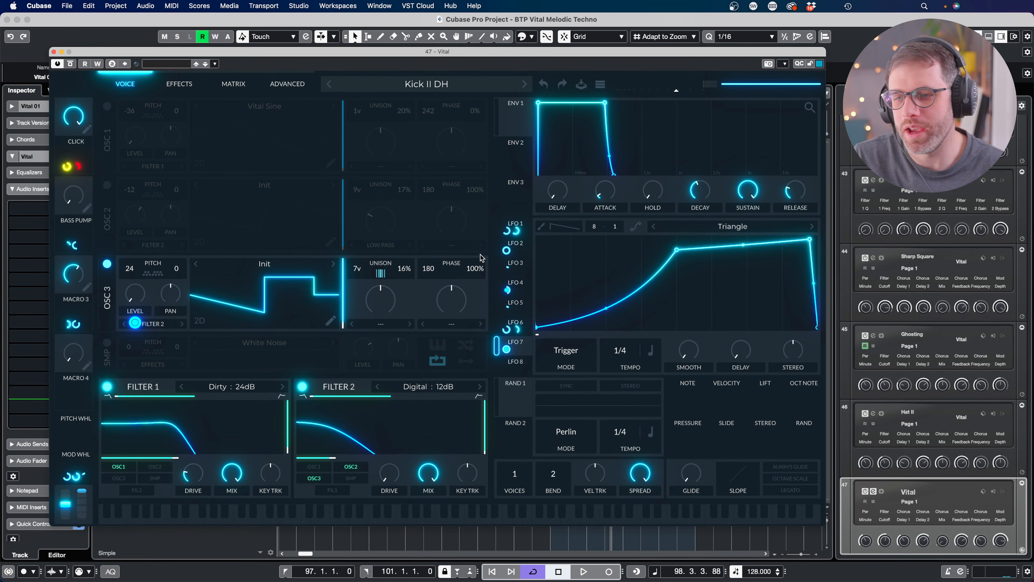
pyautogui.moveTo(678, 250); pyautogui.dragTo(677, 283)
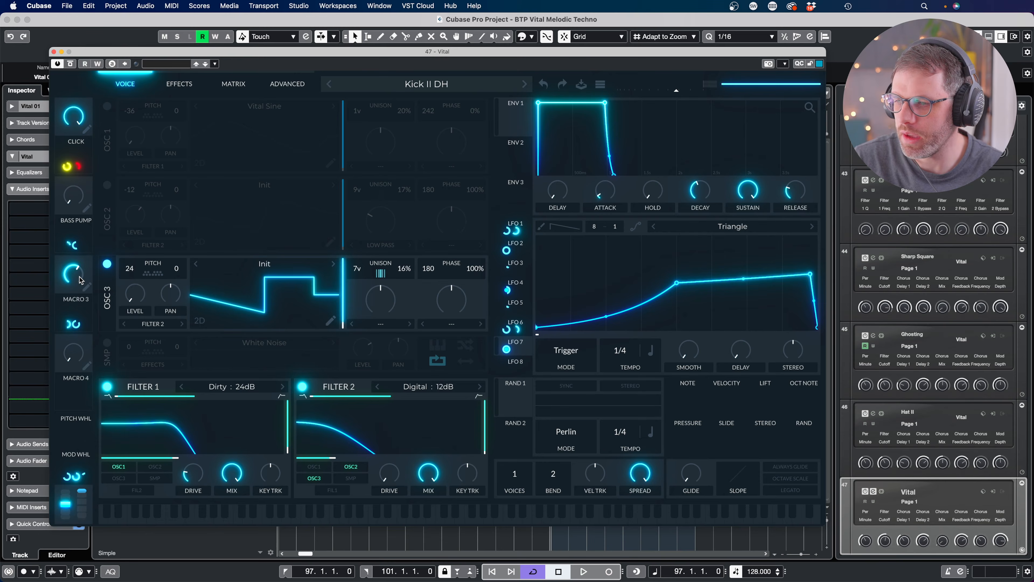
pyautogui.press('space')
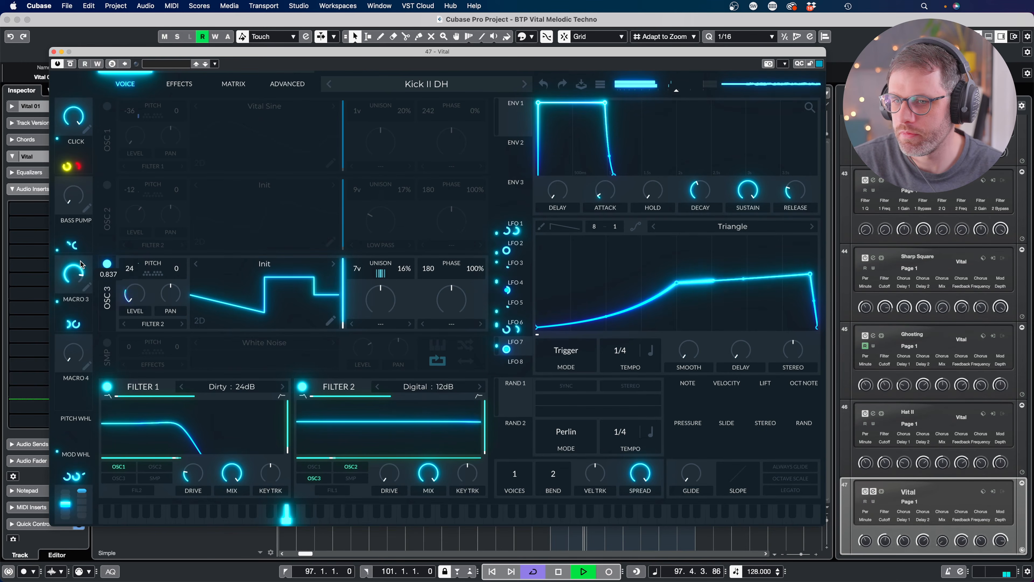
pyautogui.moveTo(81, 265); pyautogui.dragTo(79, 322)
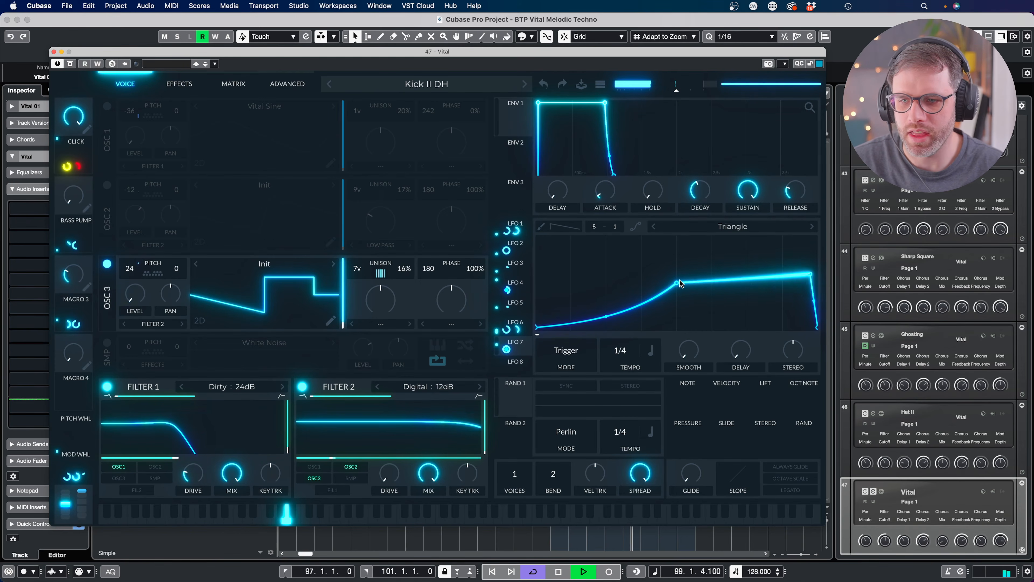
pyautogui.moveTo(680, 280); pyautogui.dragTo(680, 248)
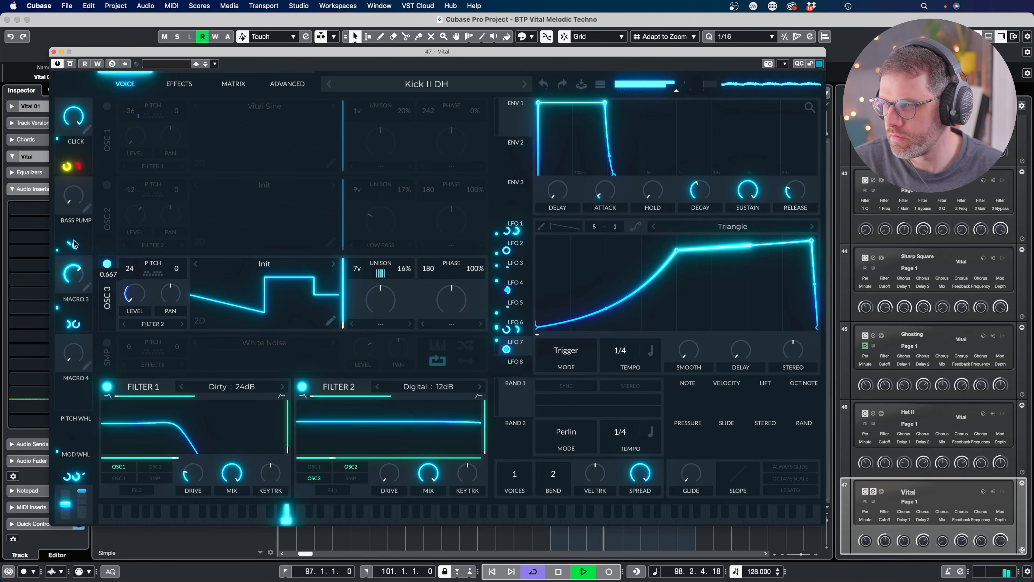
# - Adjust LFO 7's and LFO 6's modulation of oscillator 3's level during playback, and lower Macro 3 to about 0.16
pyautogui.moveTo(507, 350); pyautogui.dragTo(135, 323)
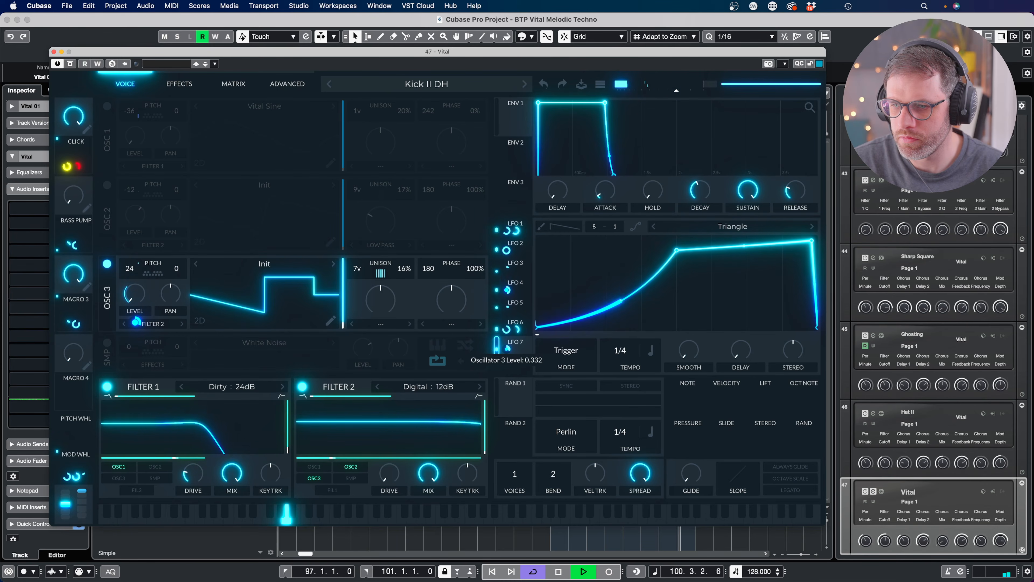
pyautogui.click(516, 323)
pyautogui.moveTo(506, 329)
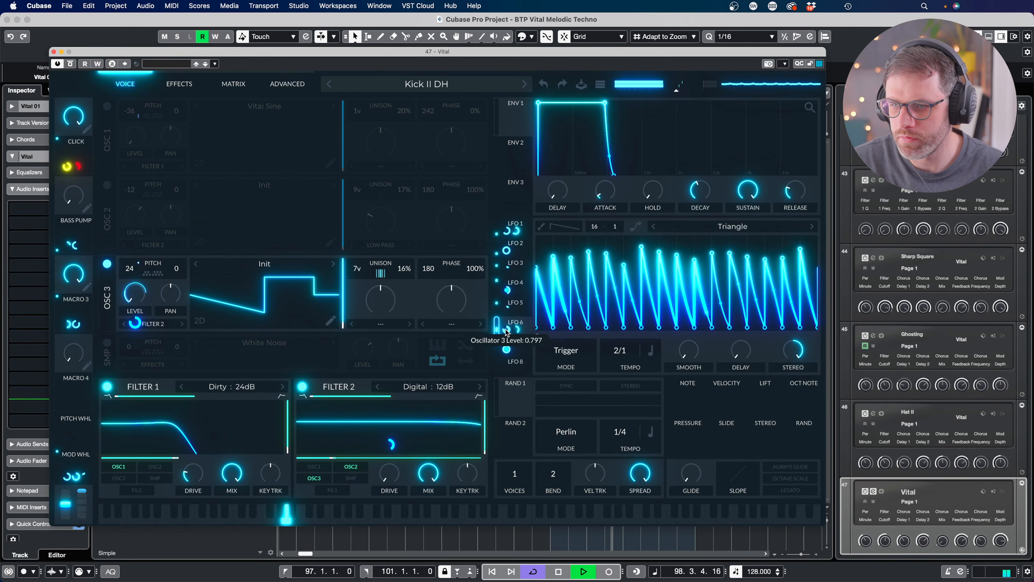
pyautogui.moveTo(506, 329)
pyautogui.mouseDown()
pyautogui.moveTo(506, 357)
pyautogui.moveTo(507, 347)
pyautogui.mouseUp()
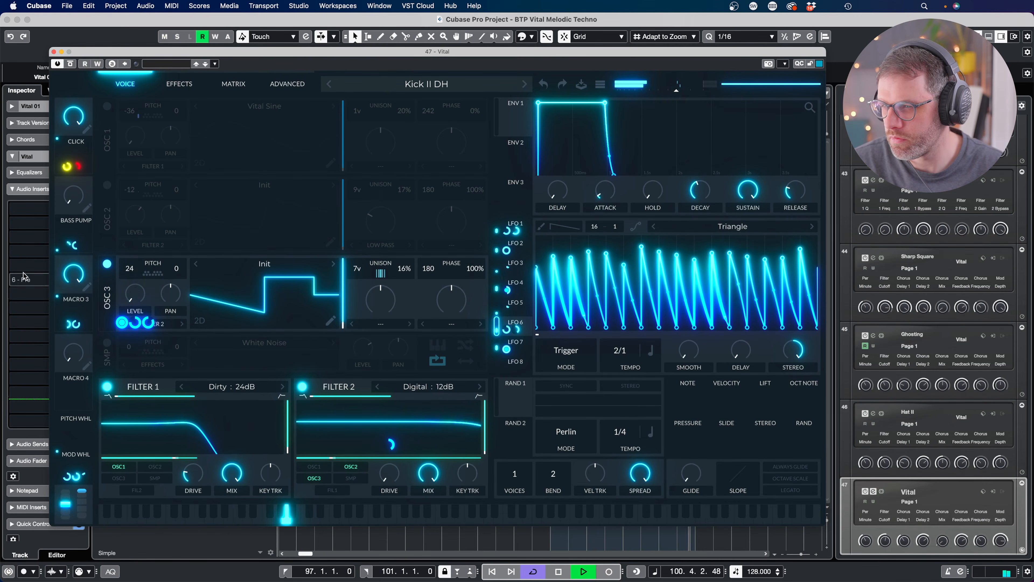
pyautogui.moveTo(70, 275); pyautogui.dragTo(67, 344)
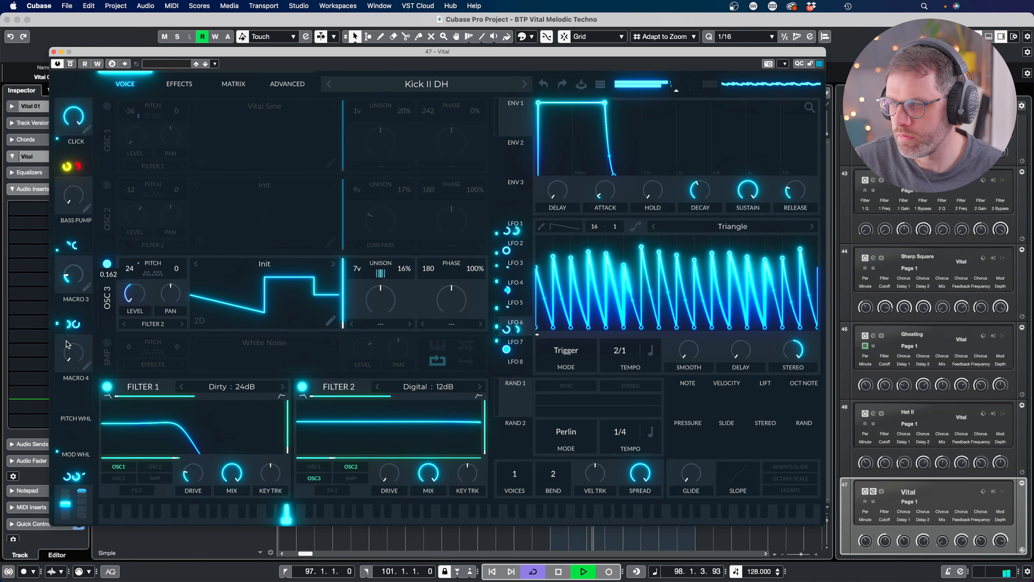
# - Reshape LFO 7's curve with a raised starting point and a lower plateau that rises slightly towards its end
pyautogui.click(515, 344)
pyautogui.press('space')
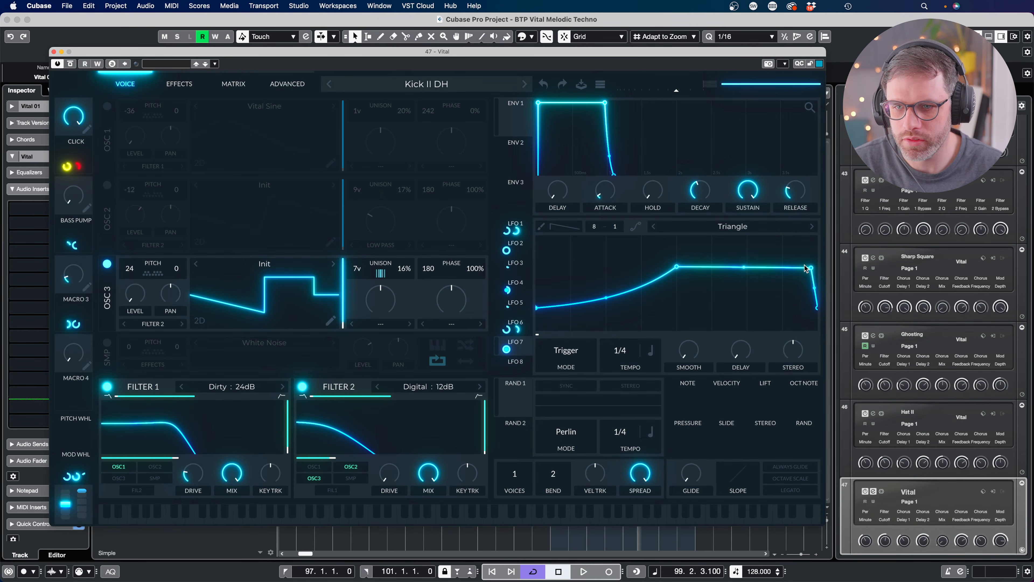
pyautogui.press('space')
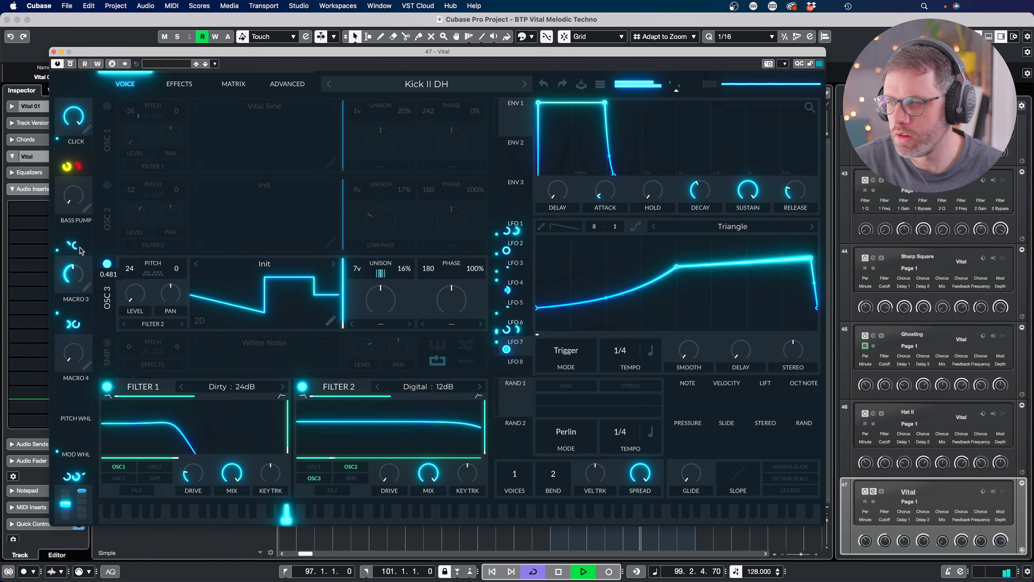
# - Audition oscillator 3's pump while varying Macro 3, and rename the macro as MELO PUMP
pyautogui.moveTo(72, 272); pyautogui.dragTo(73, 284)
pyautogui.press('space')
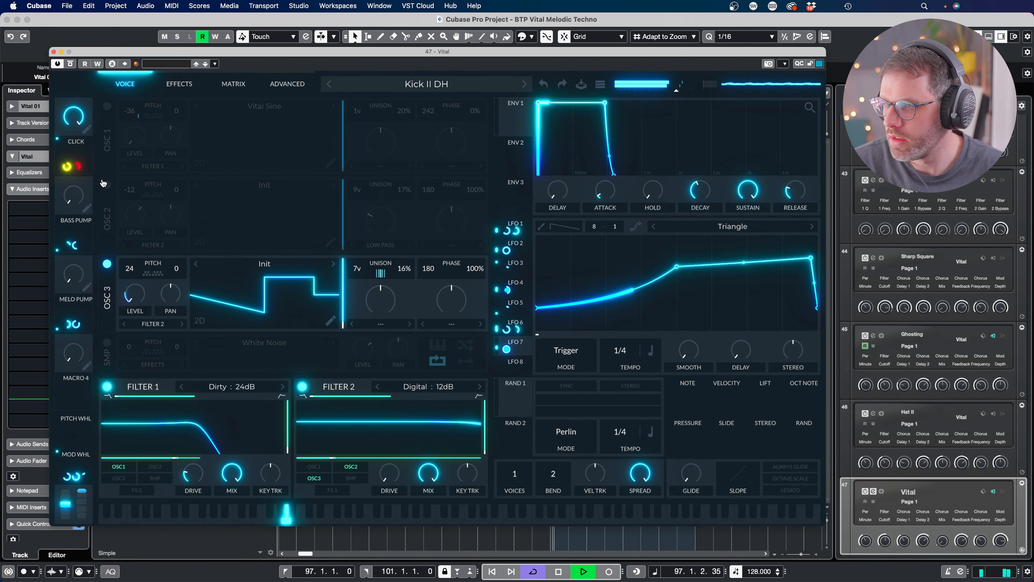
# - Switch oscillators 1 and 2 back on and raise the Bass Pump macro to about 0.955 during playback
pyautogui.click(107, 106)
pyautogui.click(107, 185)
pyautogui.press('space')
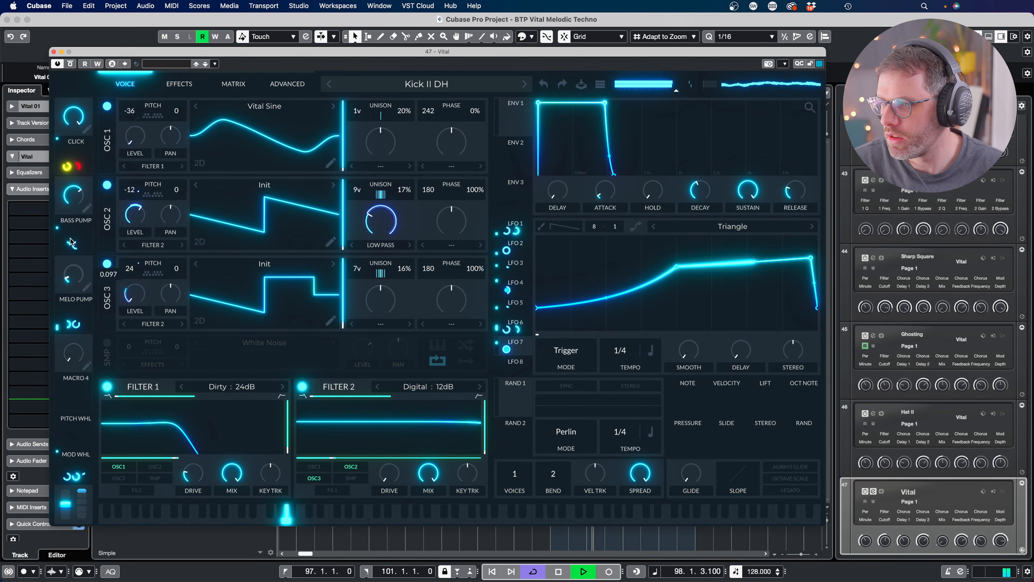
pyautogui.scroll(5, 88, 272)
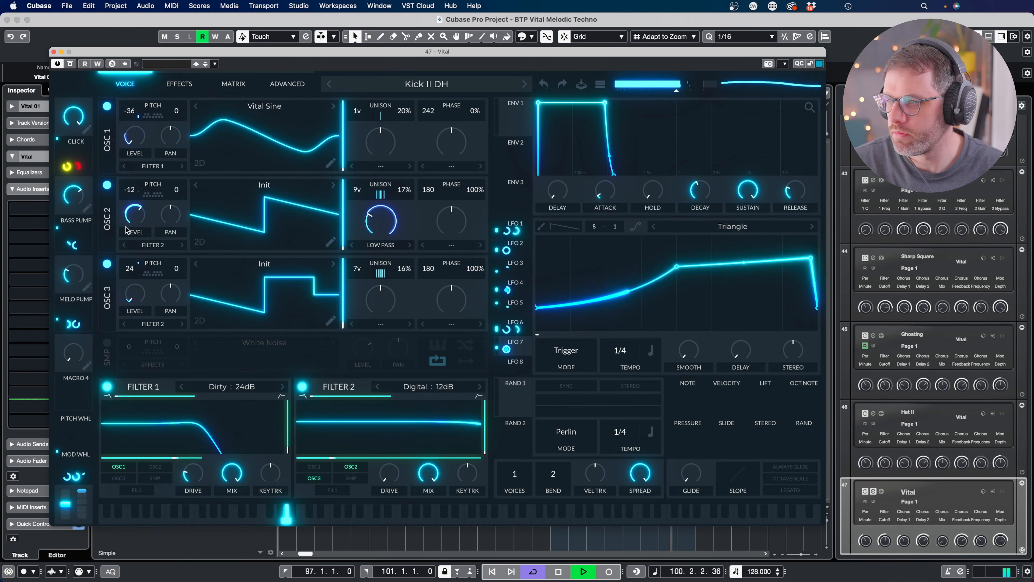
pyautogui.moveTo(73, 199); pyautogui.dragTo(73, 180)
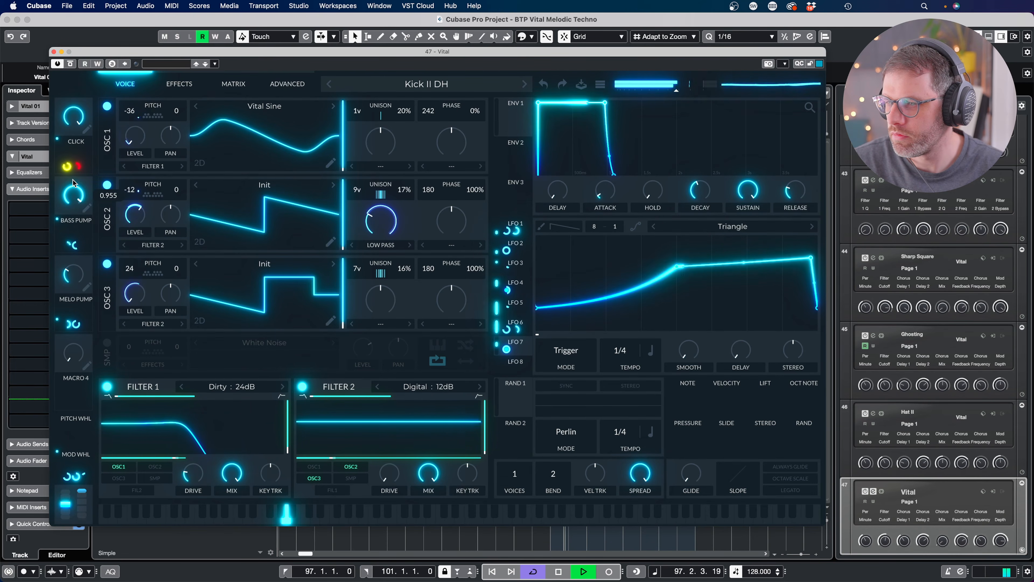
pyautogui.moveTo(135, 216)
pyautogui.moveTo(149, 245)
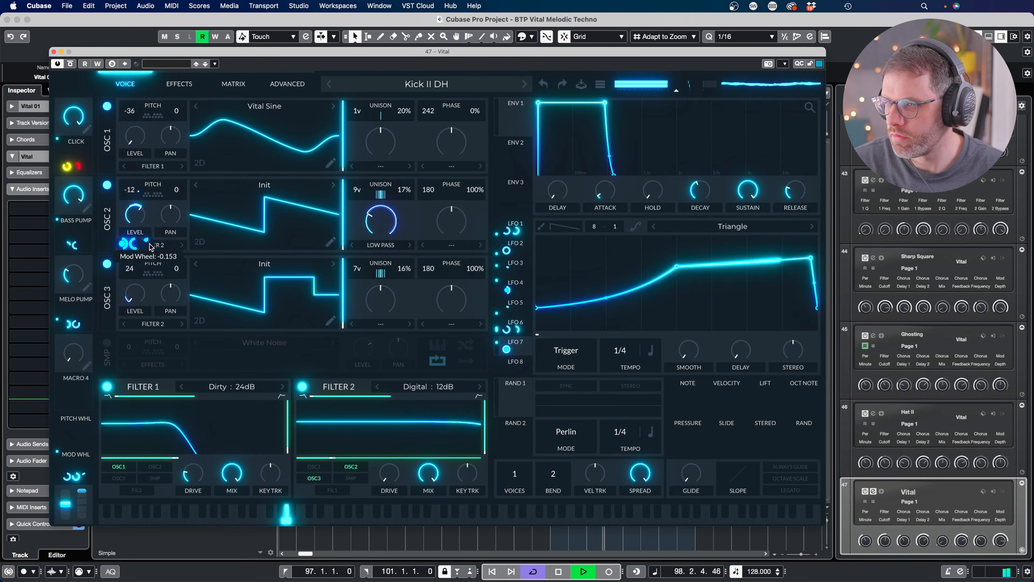
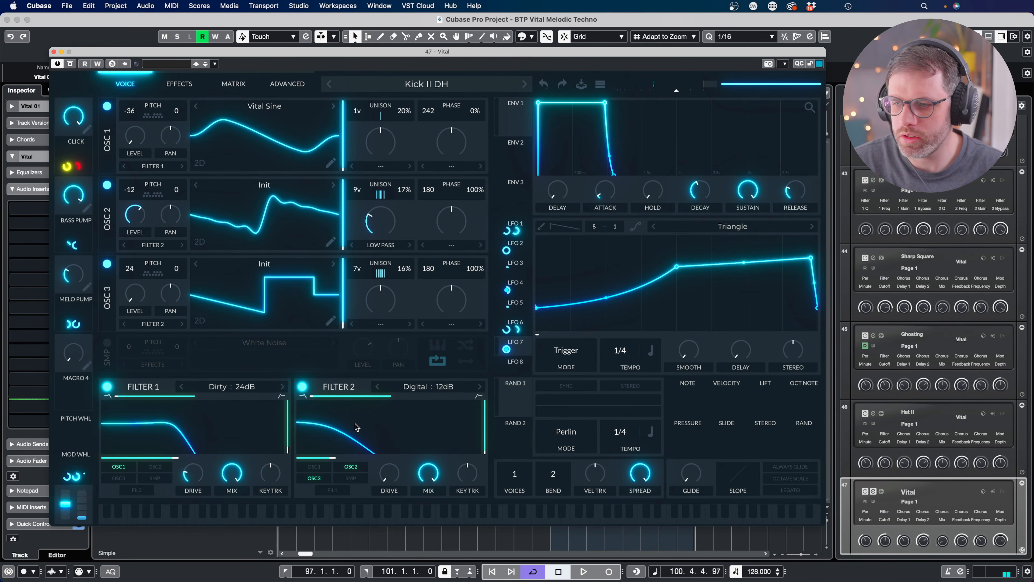
# - Increase LFO 6's modulation of filter 2's cutoff during playback
pyautogui.click(527, 320)
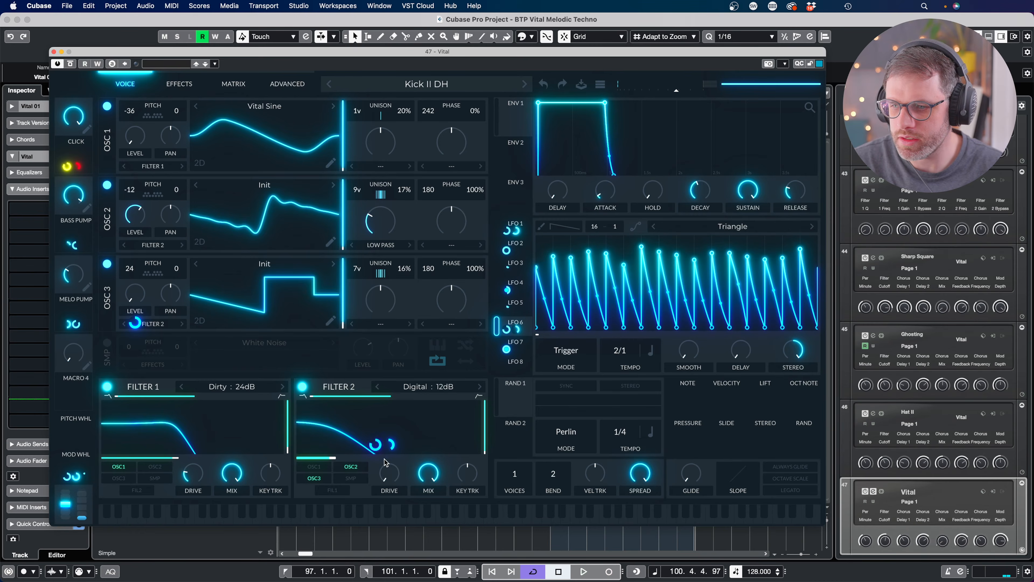
pyautogui.moveTo(392, 448)
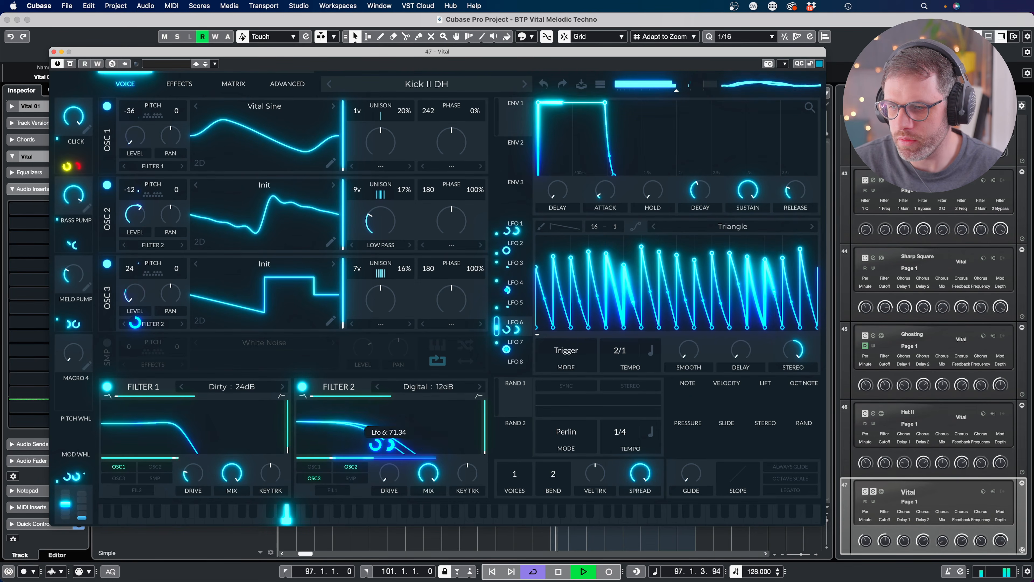
pyautogui.moveTo(390, 448); pyautogui.dragTo(391, 444)
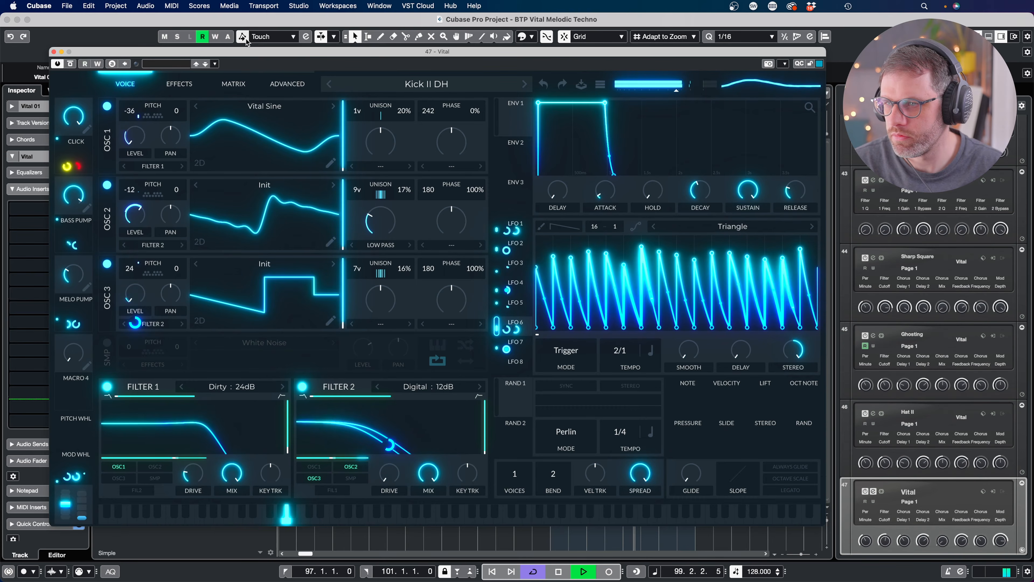
pyautogui.moveTo(390, 445)
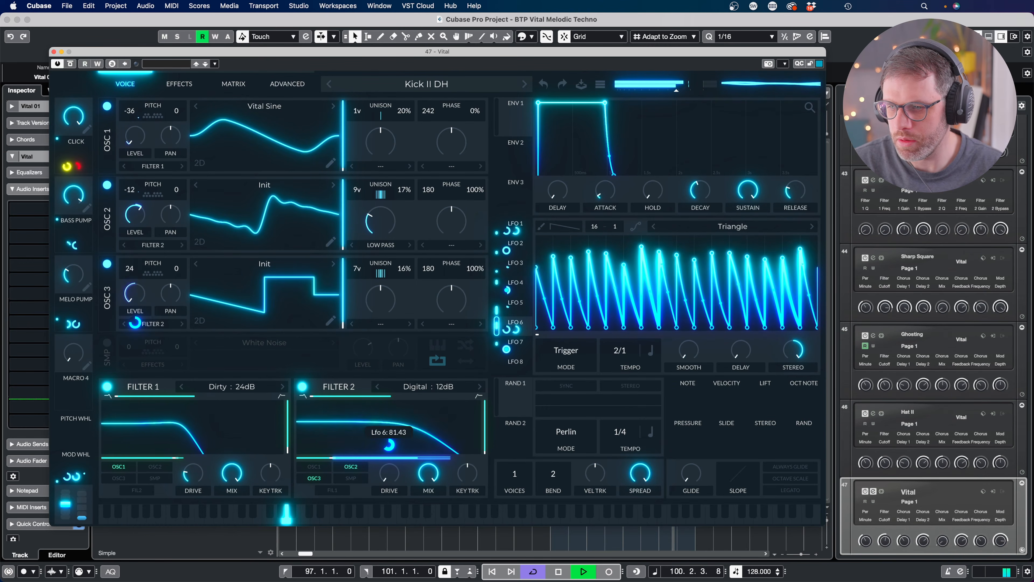
pyautogui.moveTo(390, 444); pyautogui.dragTo(389, 436)
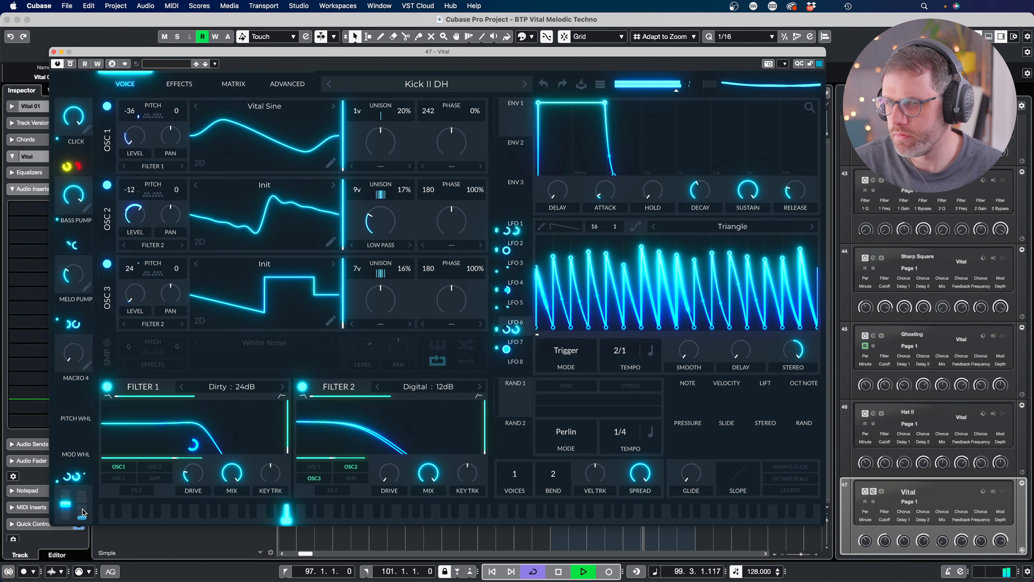
pyautogui.press('space')
# - Redraw oscillator 3's waveform as a single rising ramp from the lowest to the highest level
pyautogui.click(171, 81)
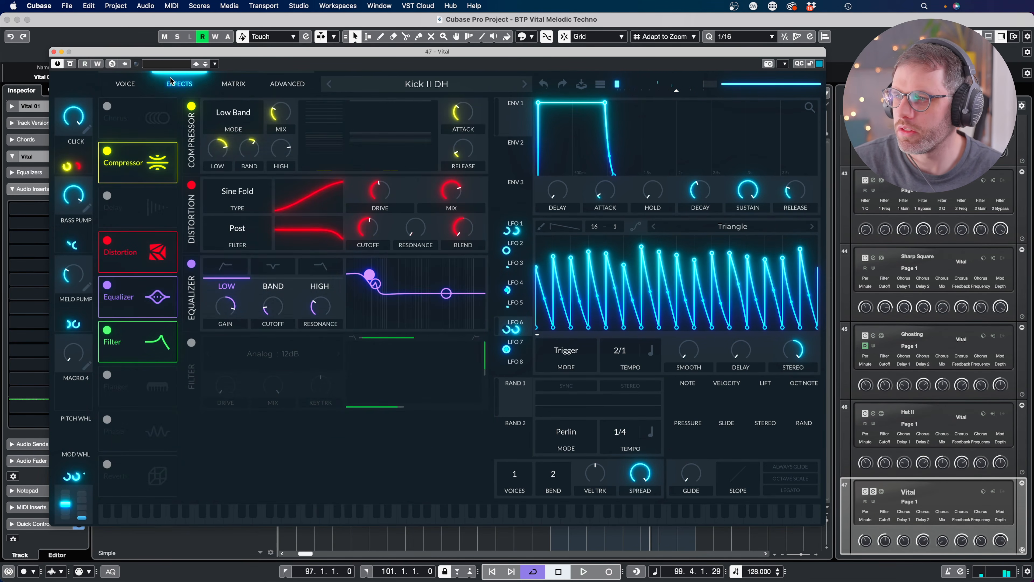
pyautogui.click(121, 84)
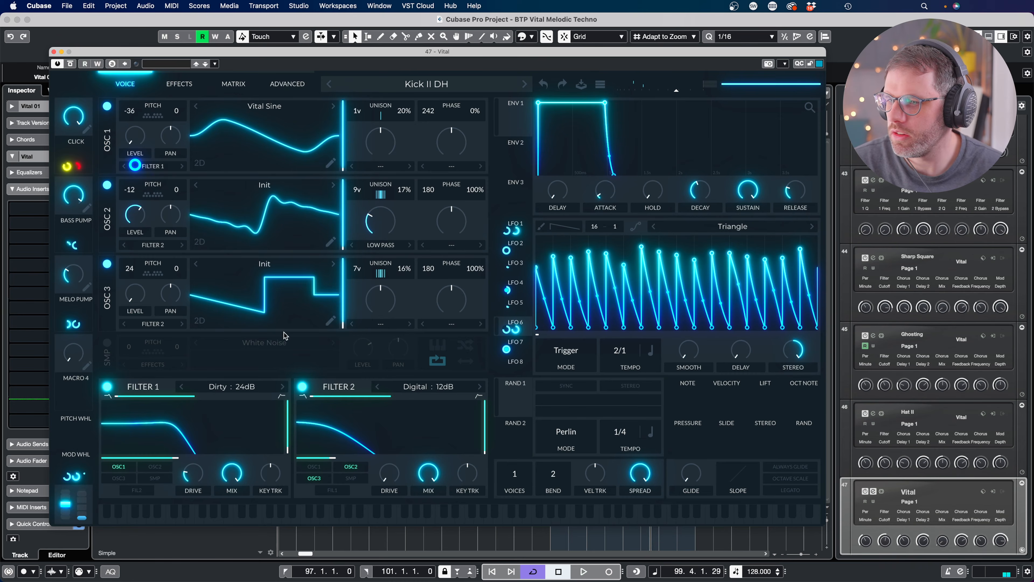
pyautogui.click(330, 321)
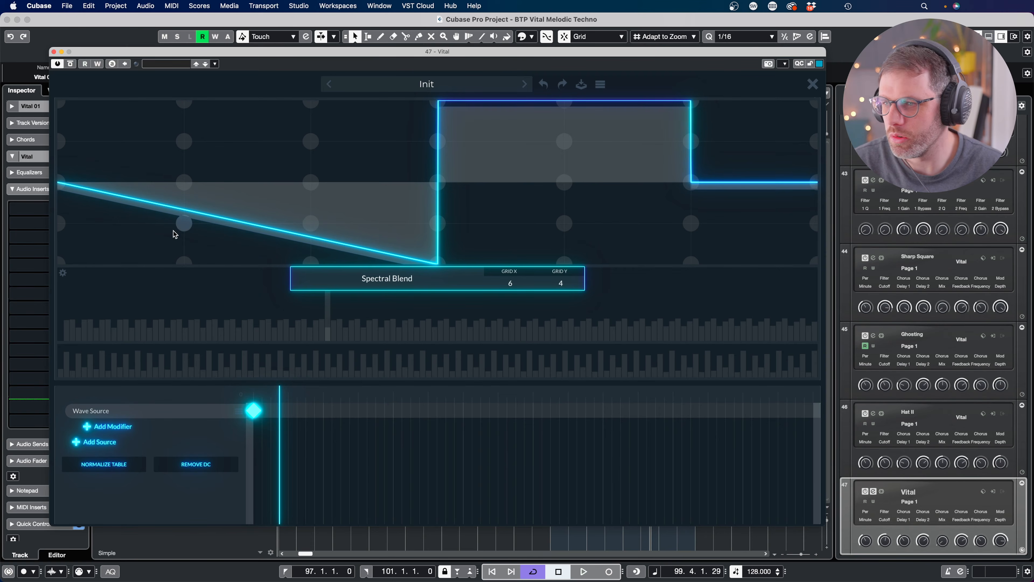
pyautogui.moveTo(60, 265); pyautogui.dragTo(723, 130)
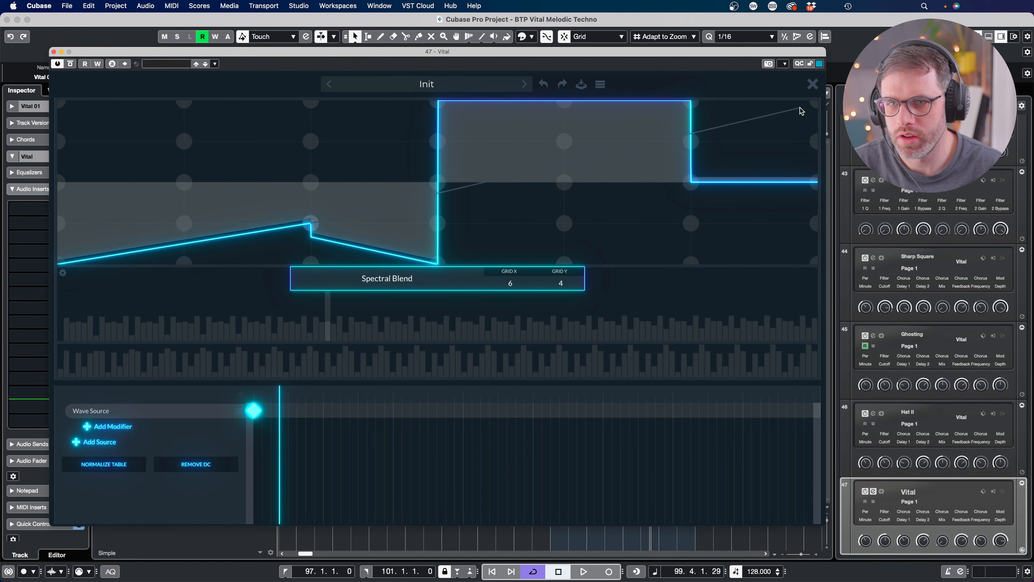
pyautogui.moveTo(801, 110); pyautogui.dragTo(821, 104)
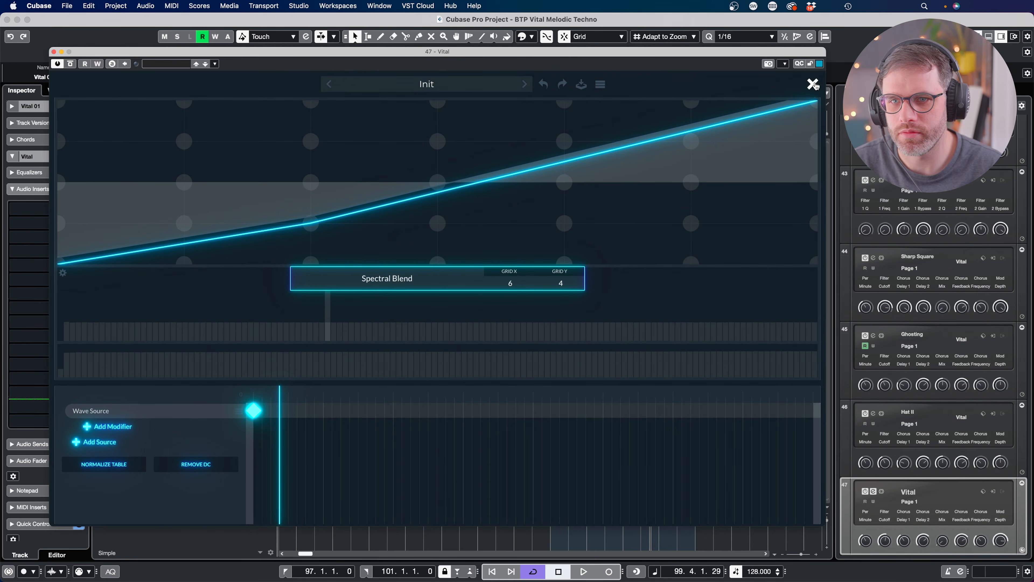
pyautogui.click(813, 85)
# - Set oscillator 3's unison to 8 voices with 5% detune during playback
pyautogui.press('space')
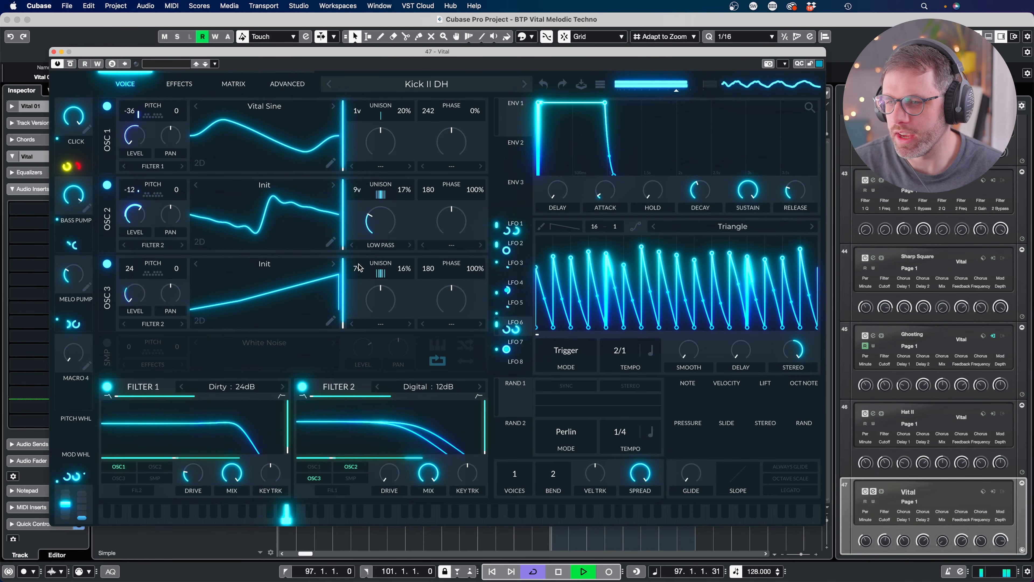
pyautogui.moveTo(357, 269); pyautogui.dragTo(406, 292)
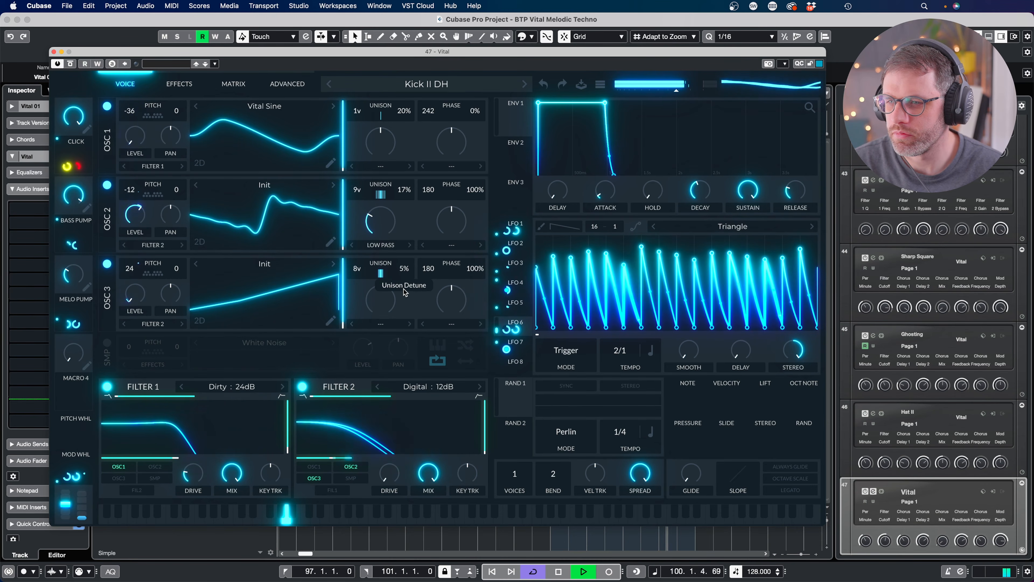
pyautogui.press('space')
# - Set LFO 8 to the Sin shape in Sync mode with a 1/16 tempo
pyautogui.click(520, 369)
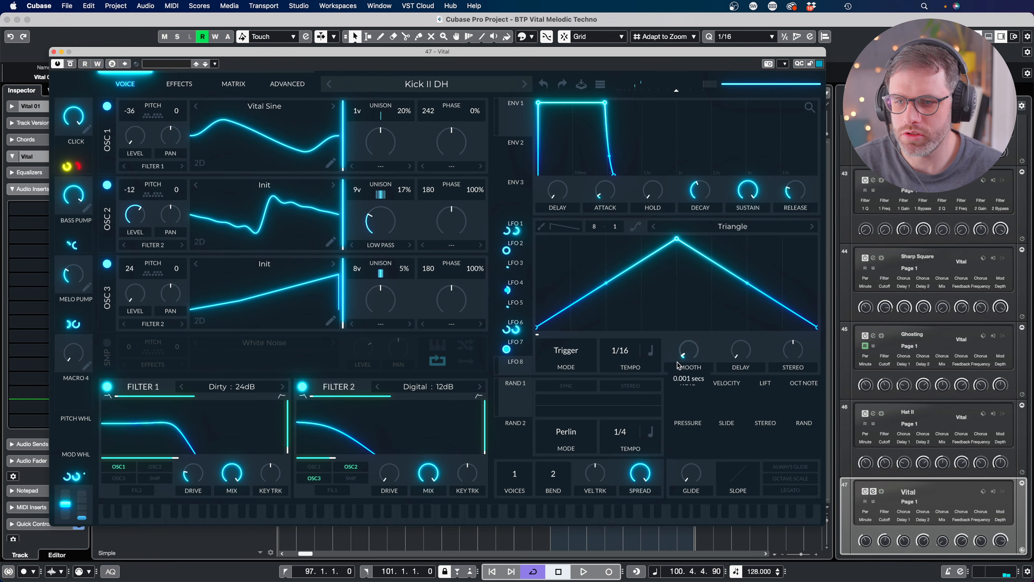
pyautogui.click(720, 225)
pyautogui.click(727, 144)
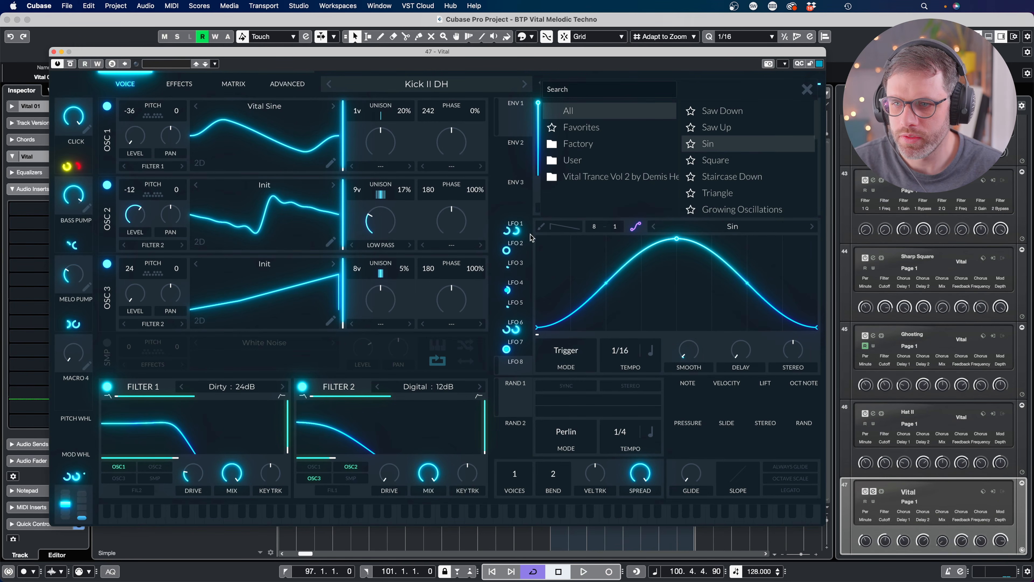
pyautogui.click(528, 208)
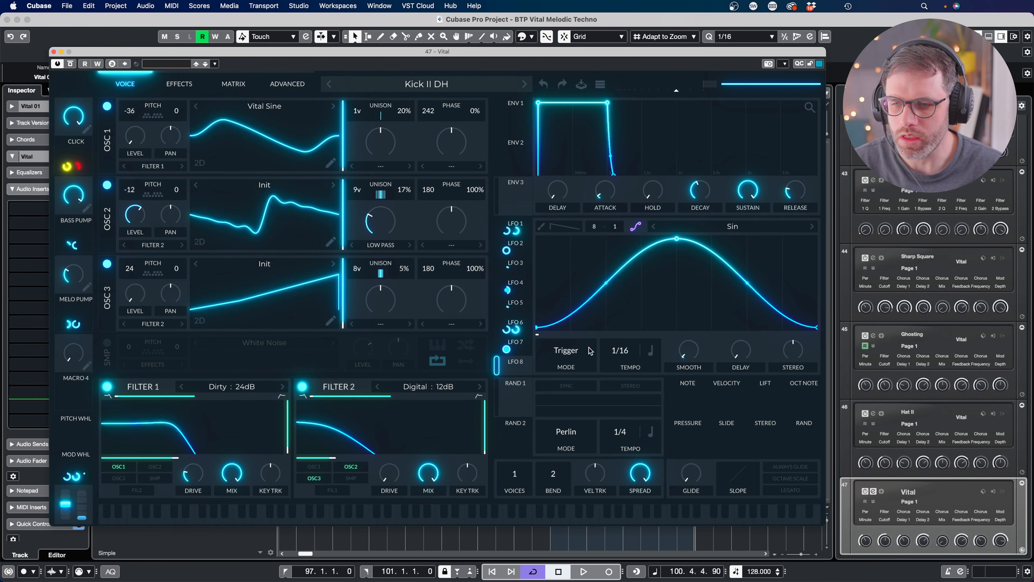
pyautogui.click(558, 353)
pyautogui.click(563, 391)
pyautogui.click(563, 353)
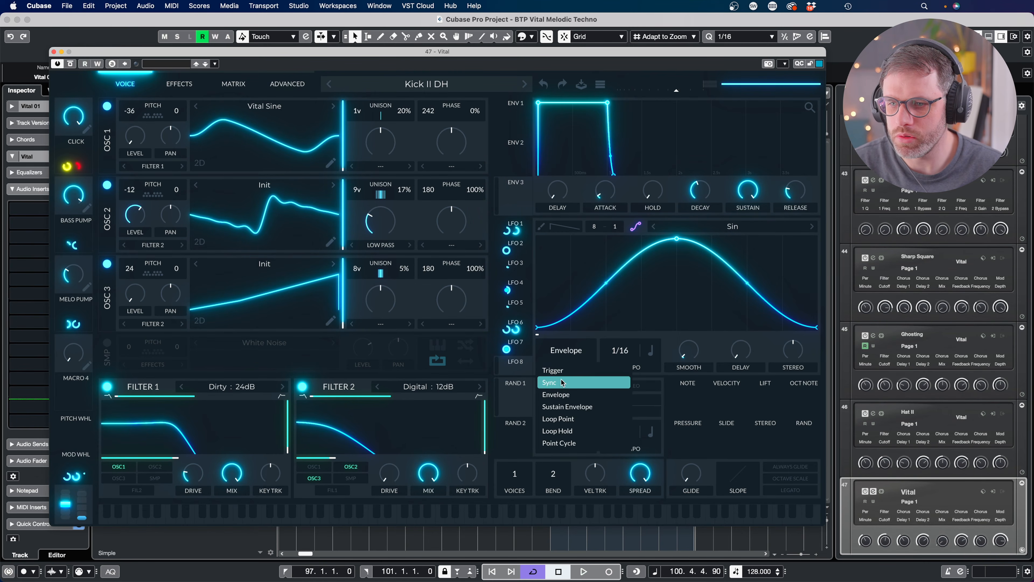
pyautogui.click(563, 384)
# - Modulate oscillator 3's fine tuning with LFO 8 and audition the result while moving the mod wheel
pyautogui.moveTo(515, 369); pyautogui.dragTo(177, 280)
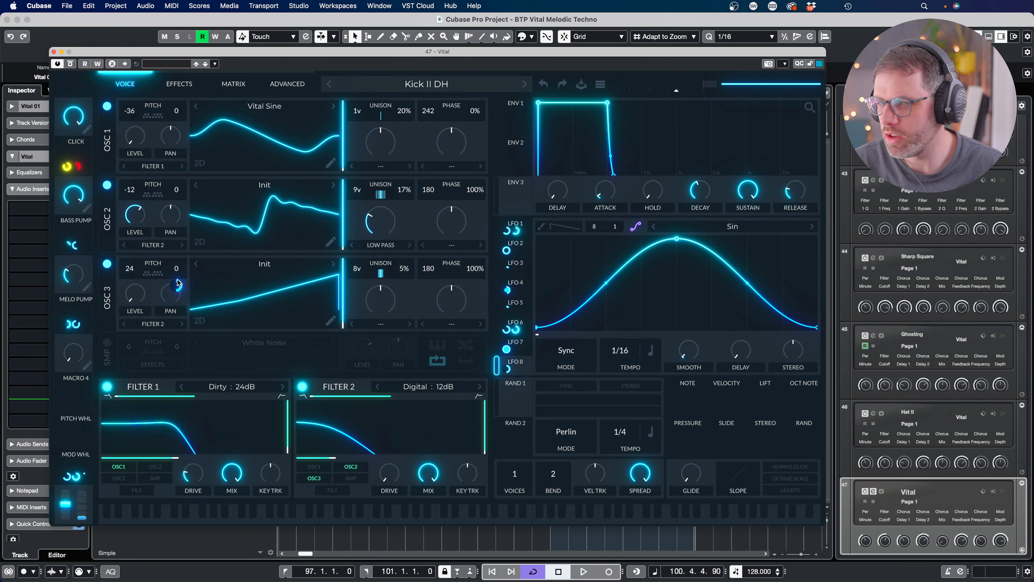
pyautogui.rightClick(178, 284)
pyautogui.click(193, 316)
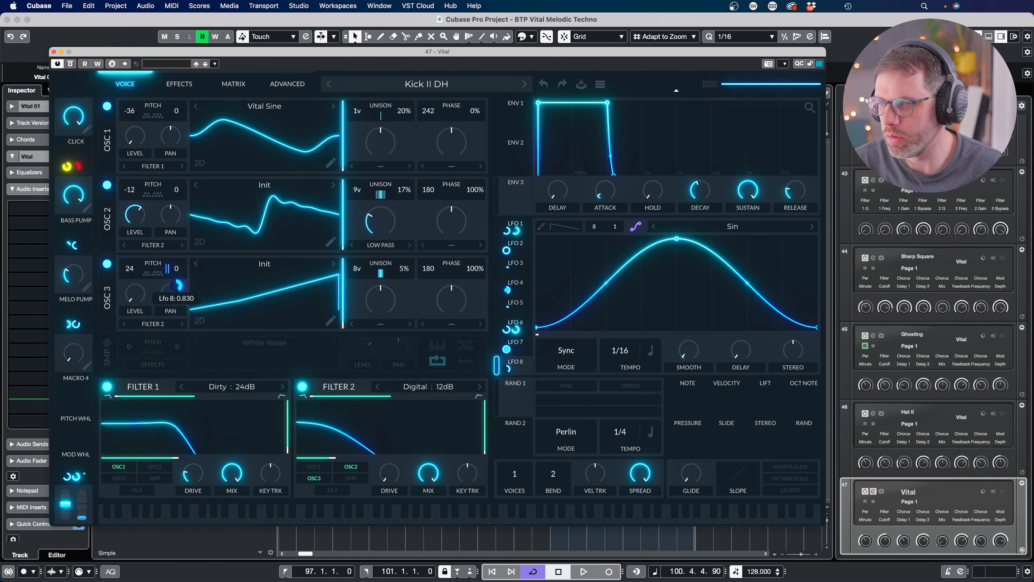
pyautogui.press('space')
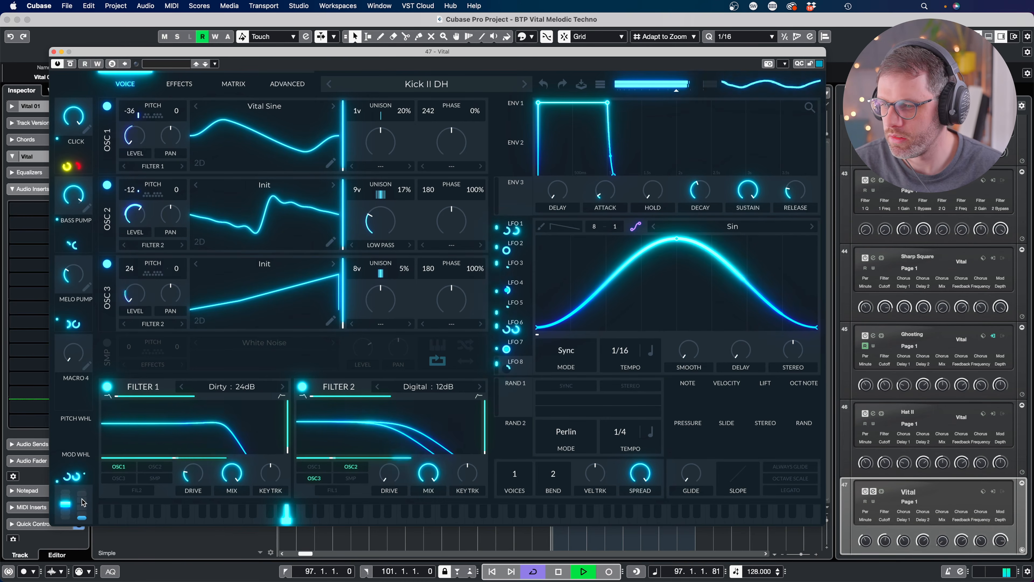
pyautogui.moveTo(83, 502); pyautogui.dragTo(93, 538)
pyautogui.press('space')
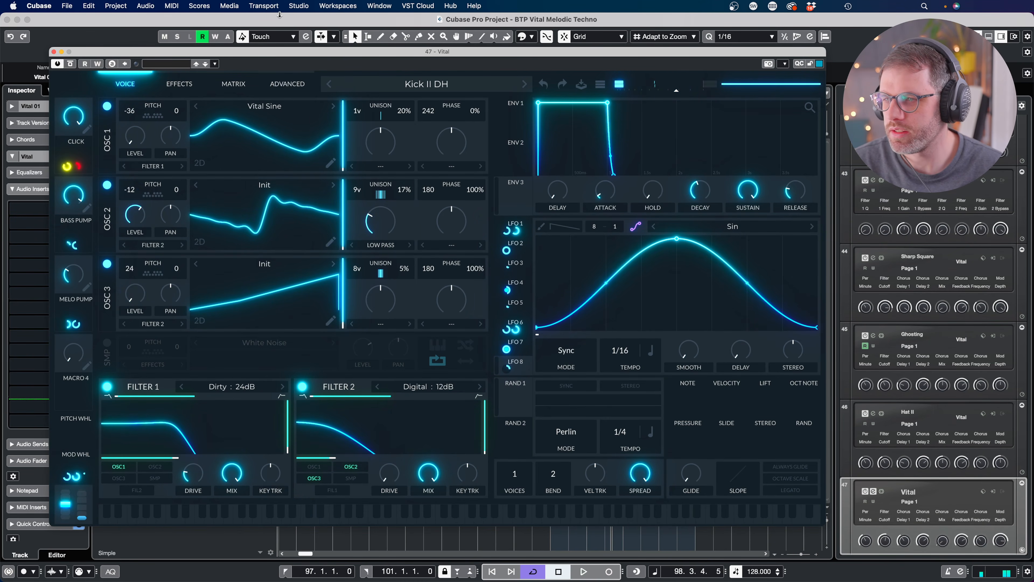
# - Reorder the effects chain so that Compressor comes first, Distortion second and Equalizer third
pyautogui.click(179, 85)
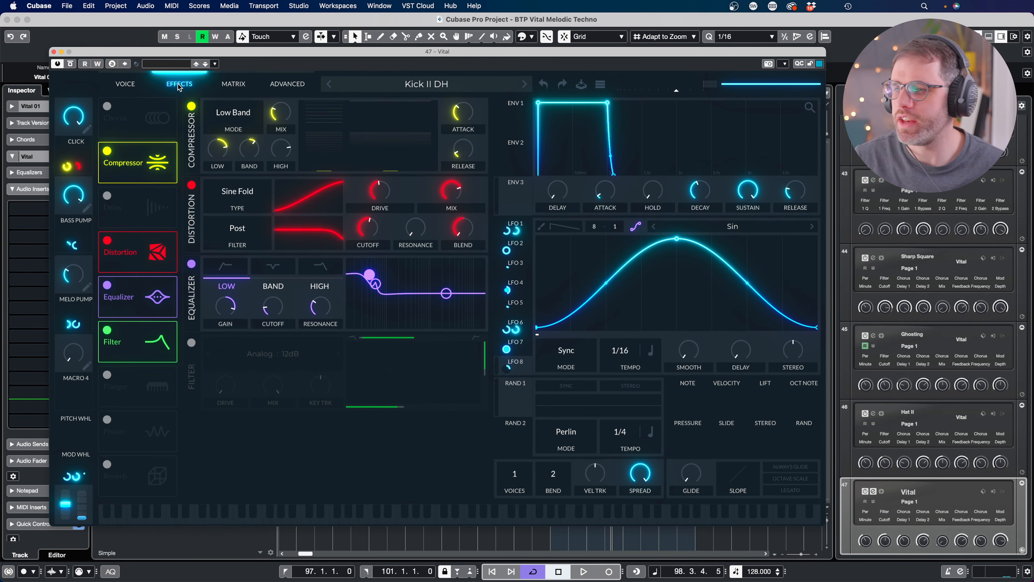
pyautogui.moveTo(138, 165); pyautogui.dragTo(138, 120)
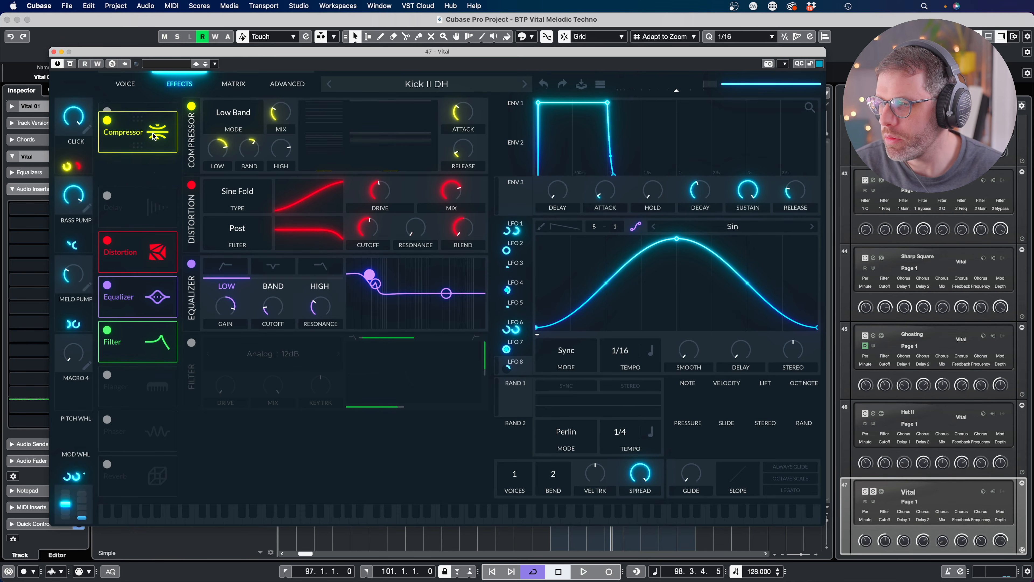
pyautogui.moveTo(154, 248); pyautogui.dragTo(157, 161)
pyautogui.moveTo(158, 300); pyautogui.dragTo(158, 210)
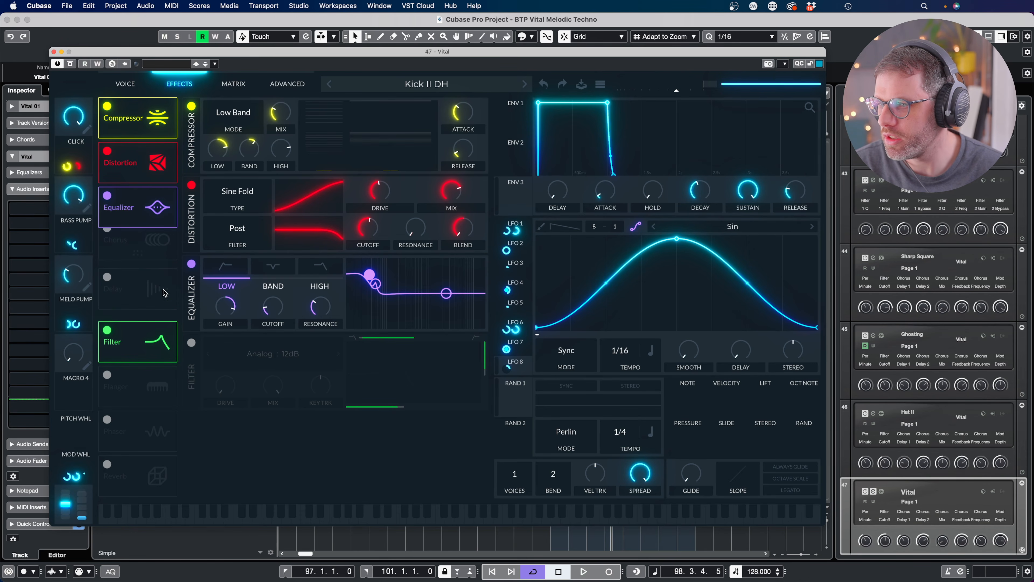
# - Move Filter to fourth place in the effects chain and turn it off, with Delay and Reverb enabled instead
pyautogui.moveTo(161, 336); pyautogui.dragTo(158, 238)
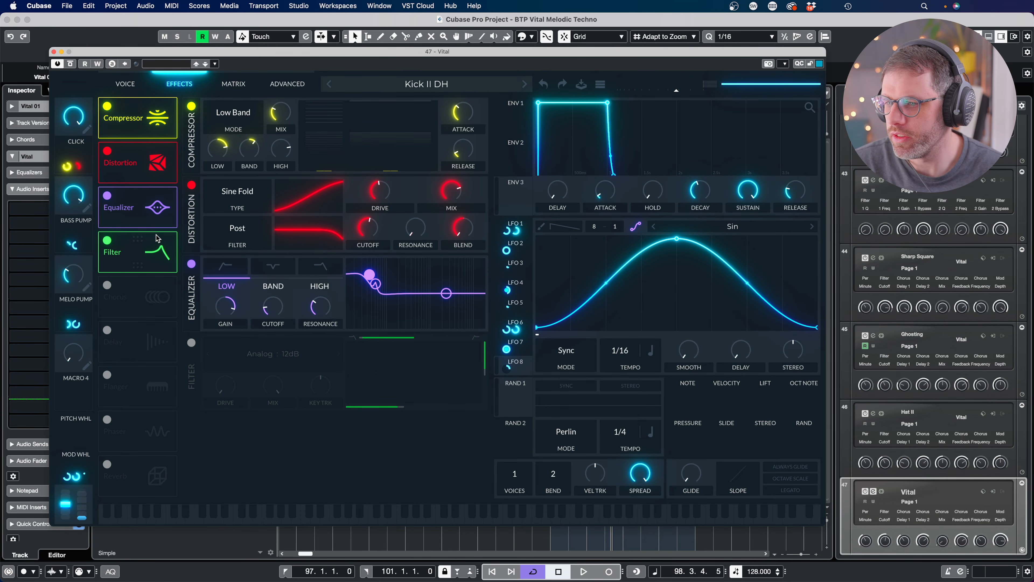
pyautogui.click(106, 240)
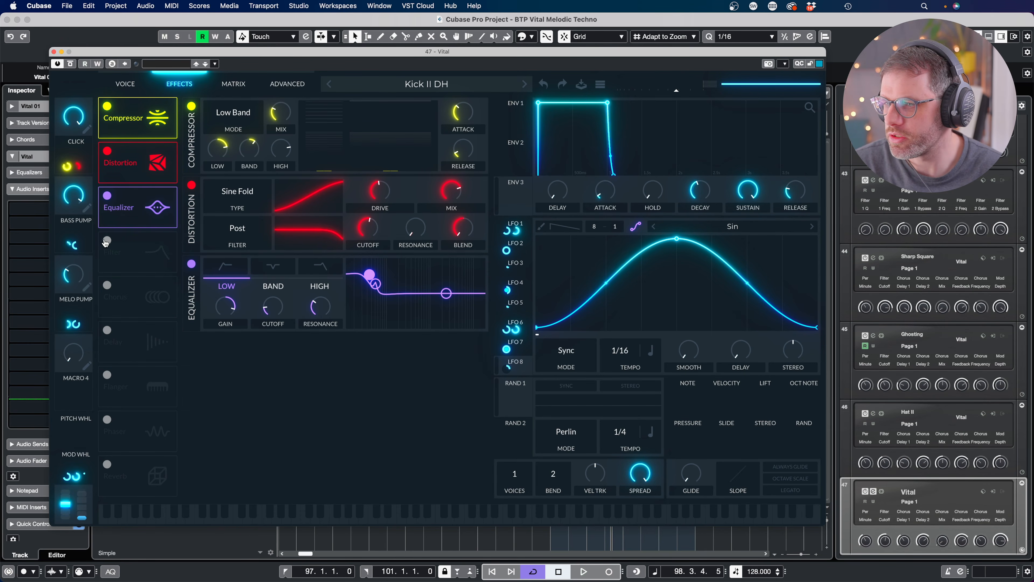
pyautogui.click(107, 330)
pyautogui.click(106, 464)
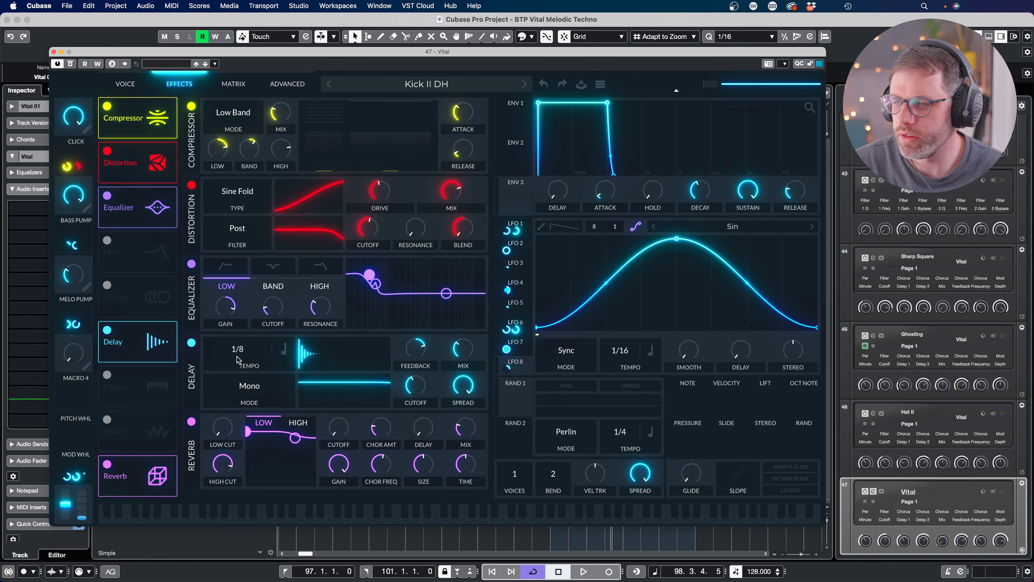
# - Bypass the reverb, set the delay mode to Ping Pong and audition the result
pyautogui.click(192, 422)
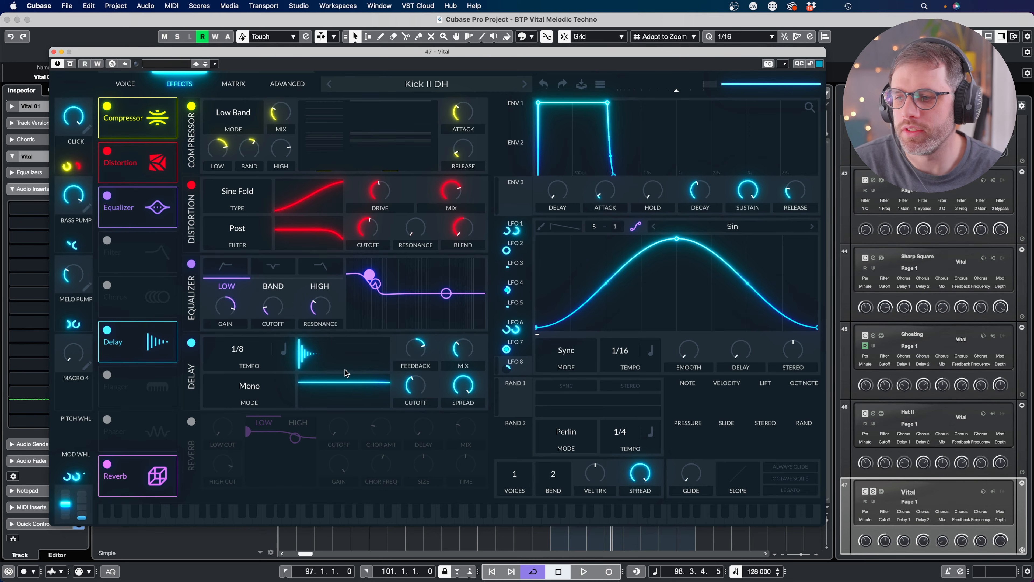
pyautogui.click(261, 386)
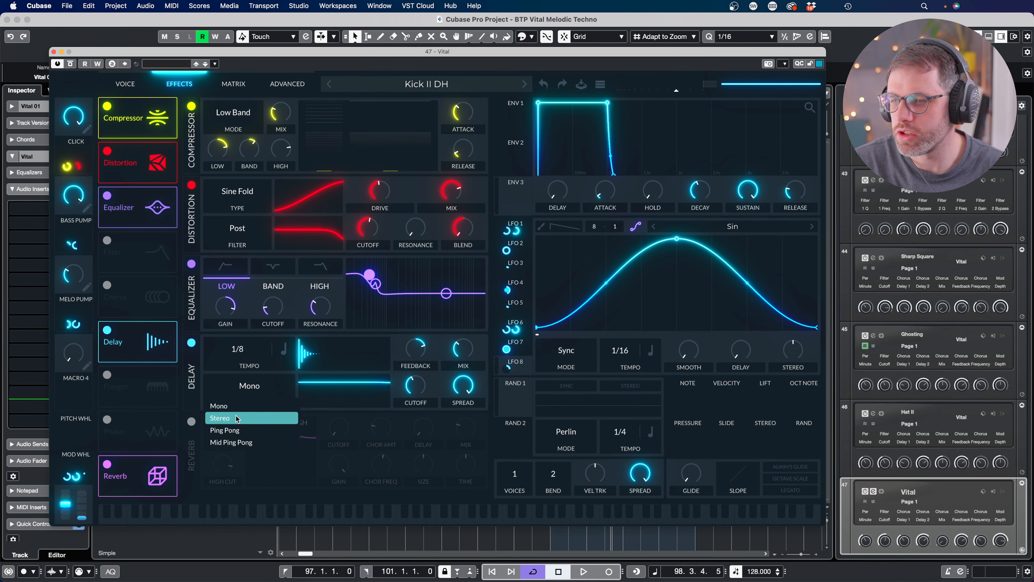
pyautogui.click(238, 430)
pyautogui.press('space')
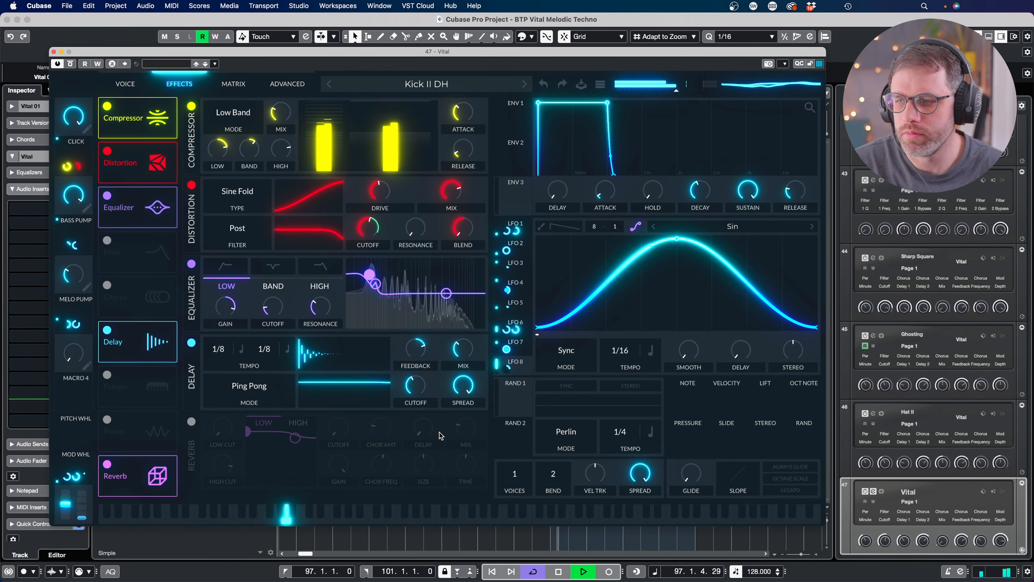
pyautogui.press('space')
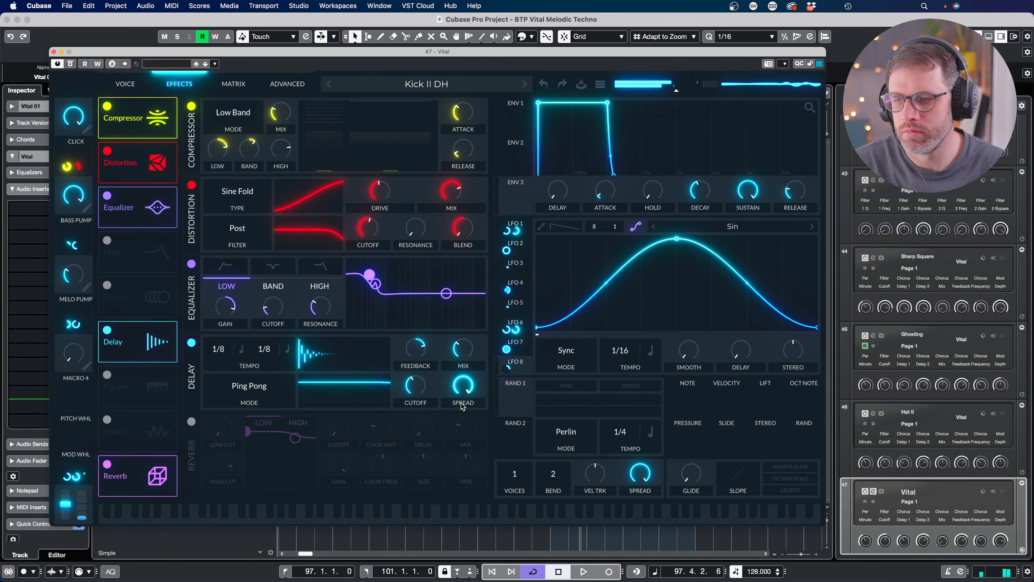
# - Raise the delay filter's cutoff and narrow its spread to about 0.32, auditioning during playback
pyautogui.moveTo(463, 407); pyautogui.dragTo(462, 424)
pyautogui.moveTo(416, 391); pyautogui.dragTo(420, 366)
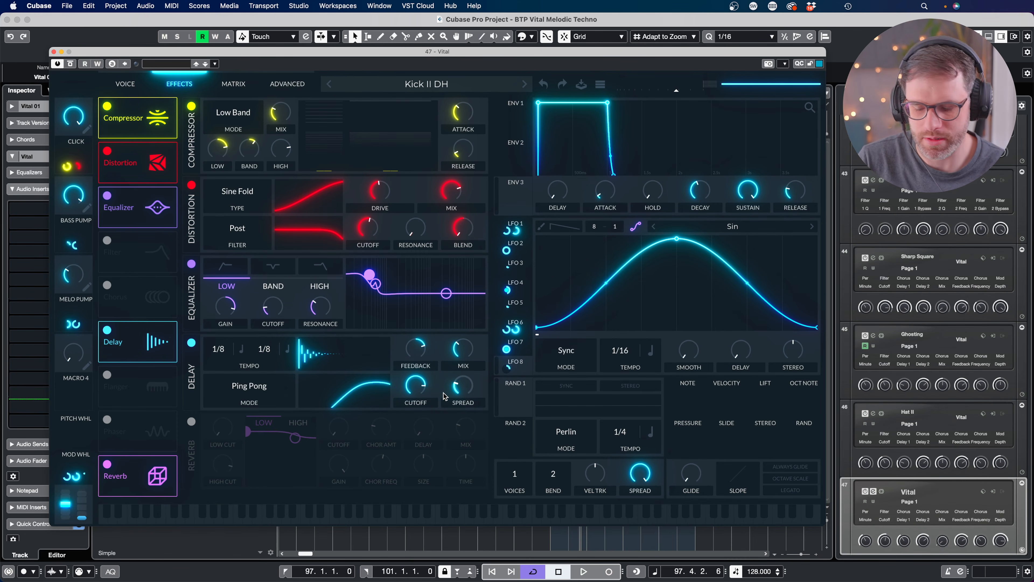
pyautogui.press('space')
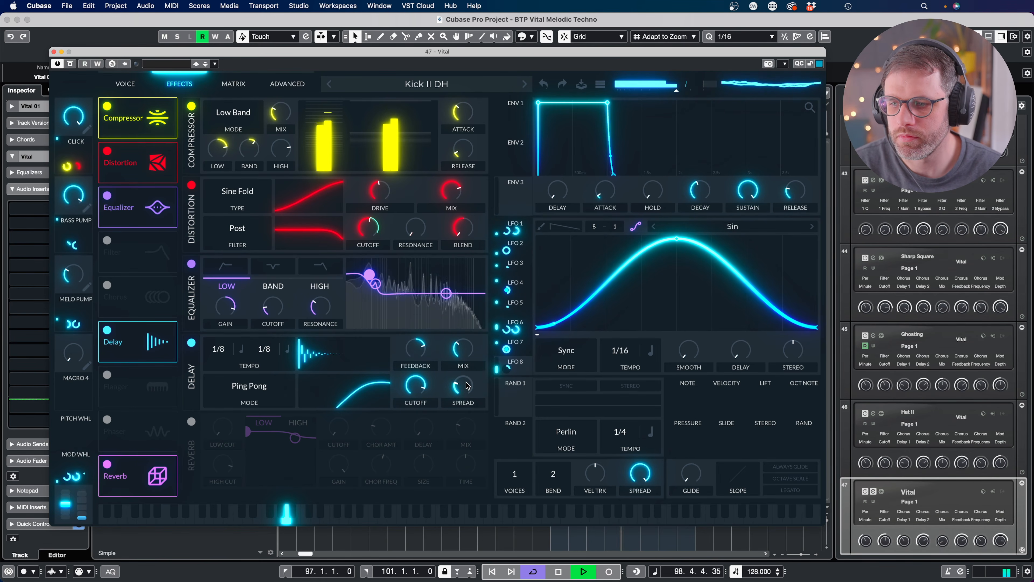
pyautogui.moveTo(463, 389)
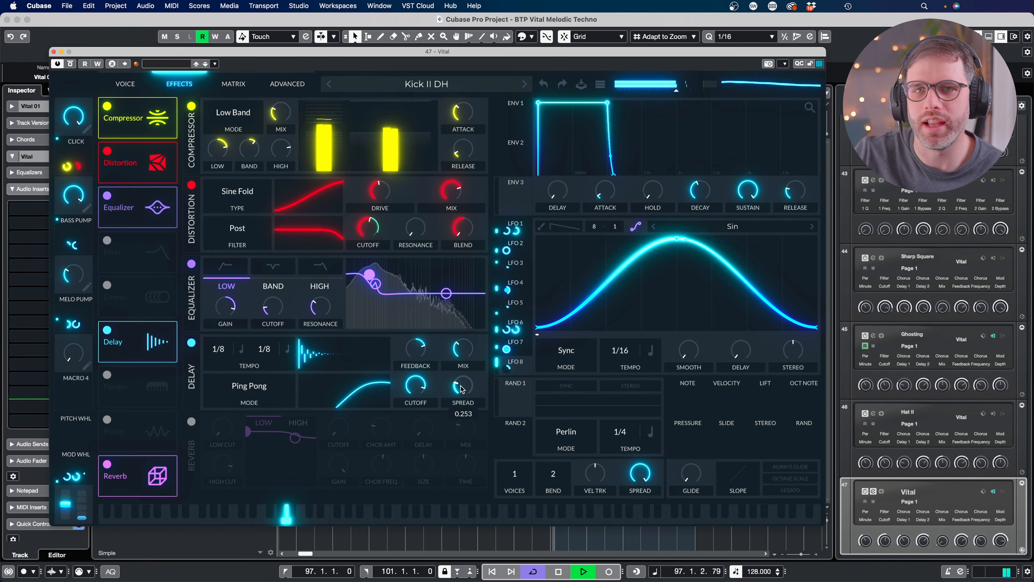
pyautogui.moveTo(460, 386); pyautogui.dragTo(463, 386)
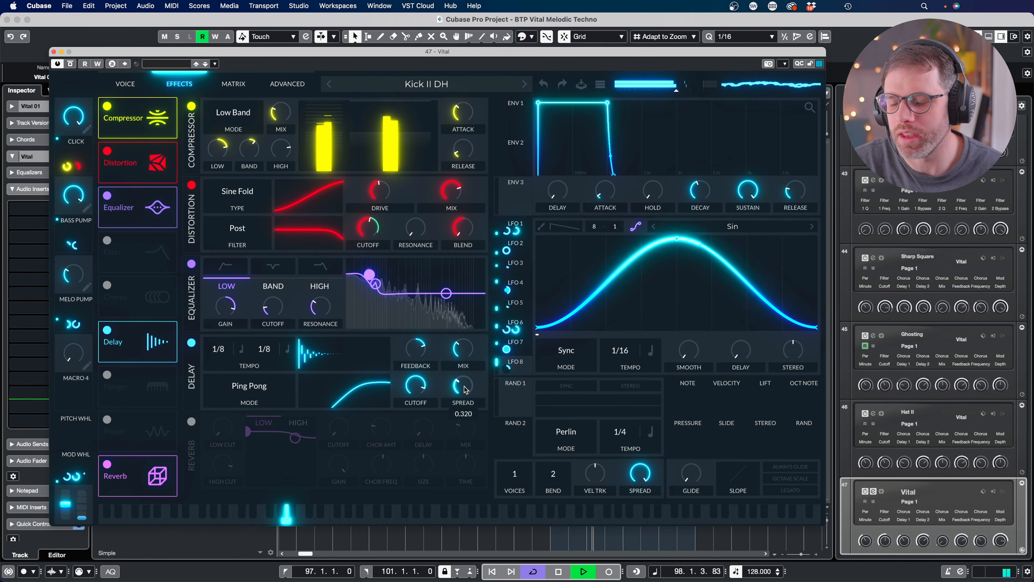
pyautogui.press('space')
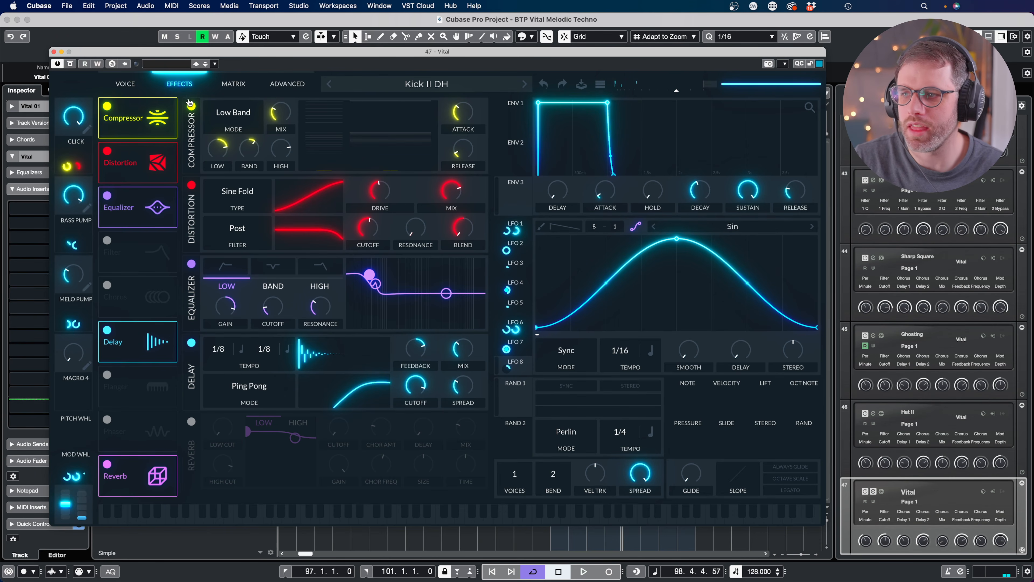
# - Fine-tune the delay filter's spread and lower its cutoff, checking the echoes with repeated short bursts of playback
pyautogui.press('space')
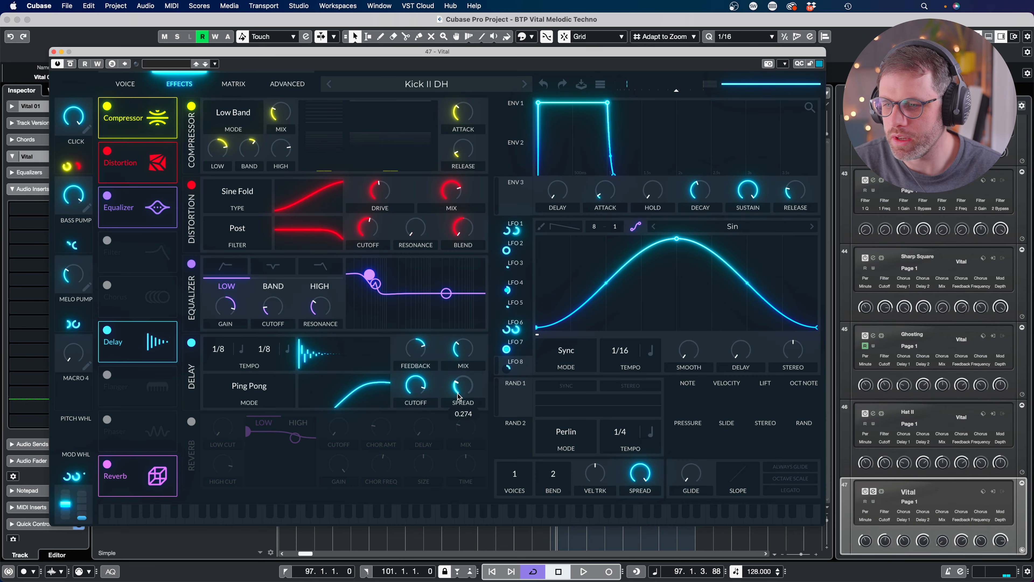
pyautogui.press('space')
pyautogui.press('space')
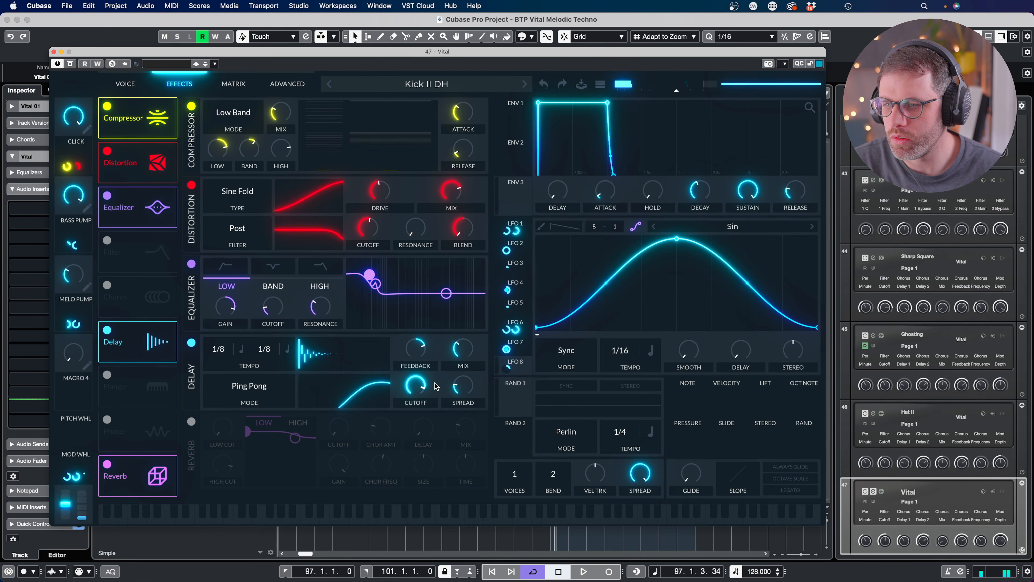
pyautogui.moveTo(419, 384)
pyautogui.mouseDown()
pyautogui.moveTo(419, 400)
pyautogui.moveTo(418, 390)
pyautogui.moveTo(459, 387)
pyautogui.moveTo(421, 382)
pyautogui.mouseUp()
pyautogui.press('space')
pyautogui.press('space')
pyautogui.press('space')
pyautogui.press('space')
pyautogui.press('space')
pyautogui.press('space')
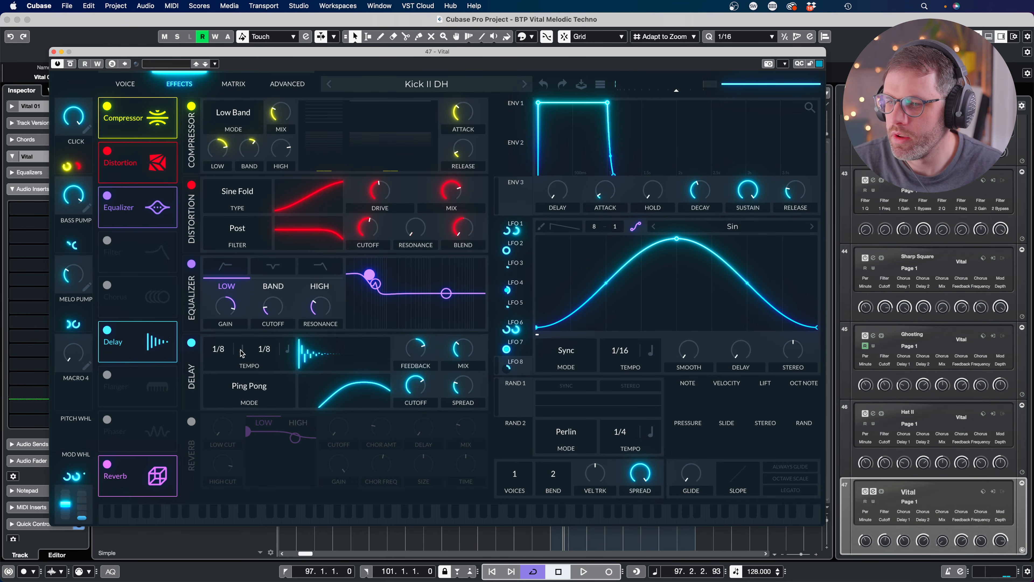
# - Lower the delay mix to about 13% during playback and set the second delay time's sync to Tempo
pyautogui.click(292, 353)
pyautogui.click(313, 392)
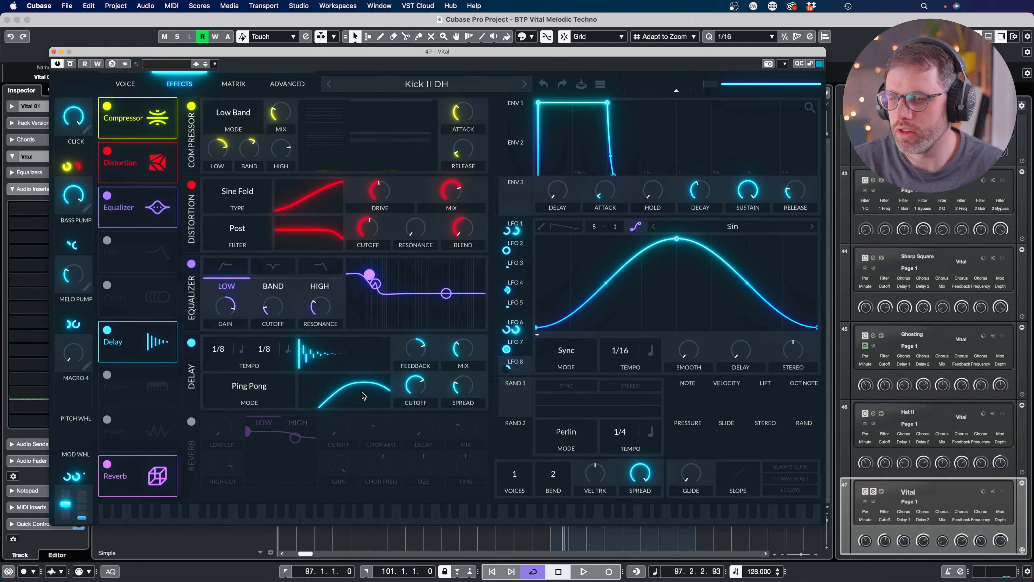
pyautogui.press('space')
pyautogui.moveTo(470, 348); pyautogui.dragTo(470, 365)
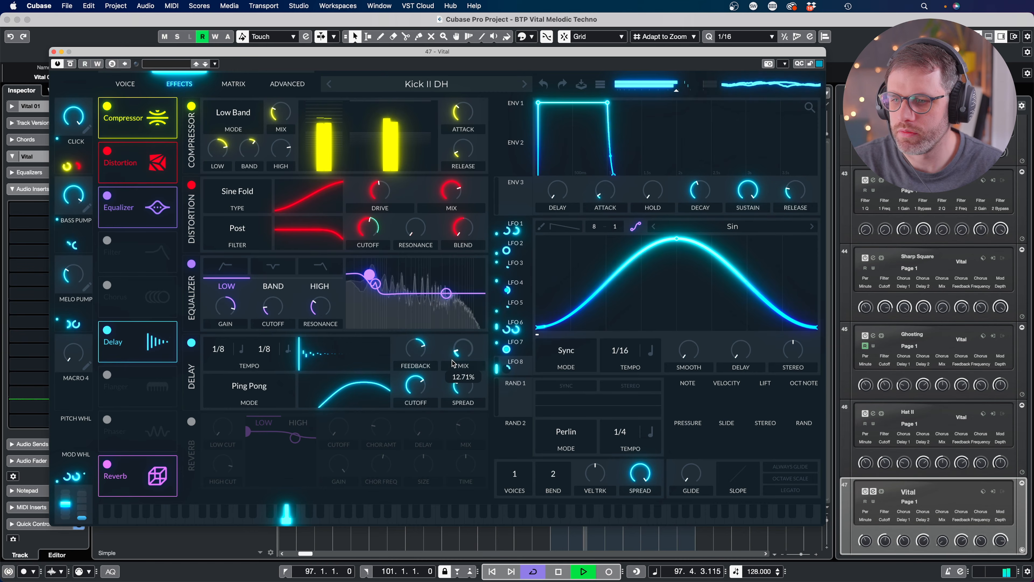
pyautogui.click(287, 349)
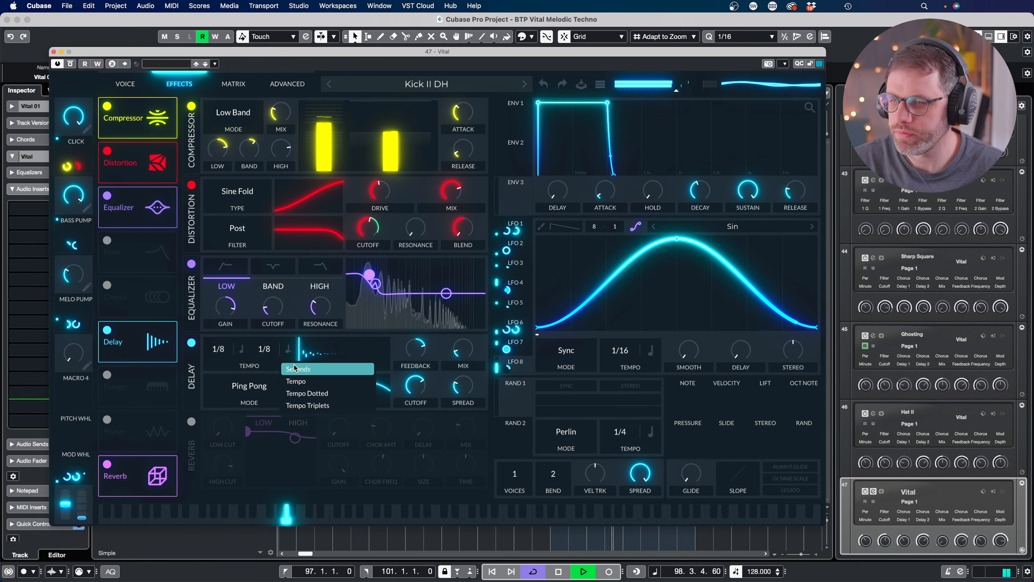
pyautogui.click(302, 379)
pyautogui.press('space')
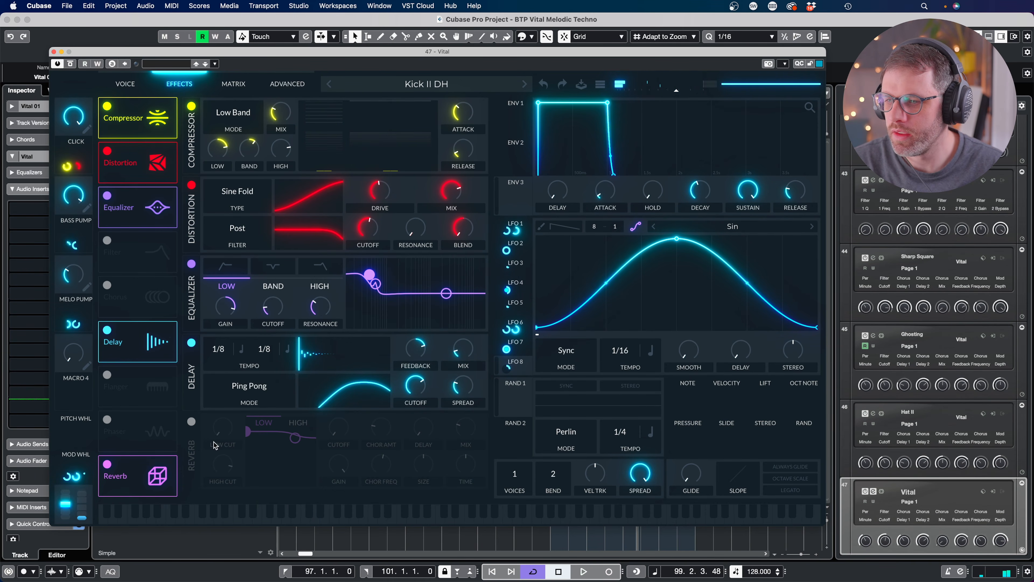
# - Reactivate the reverb, raise its low cut and set its low shelf to about 51 Hz at -6 dB
pyautogui.click(191, 421)
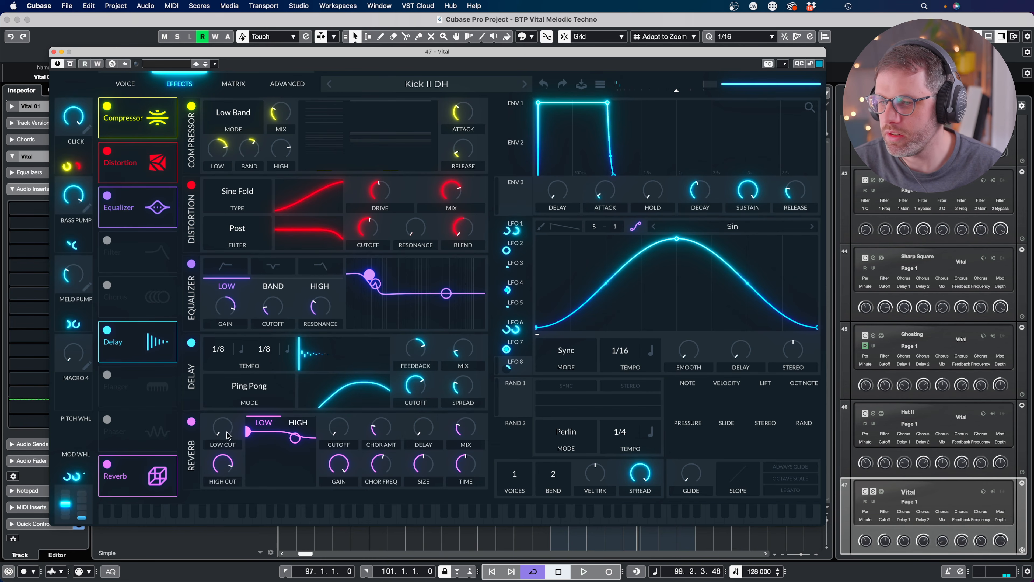
pyautogui.moveTo(230, 433); pyautogui.dragTo(222, 372)
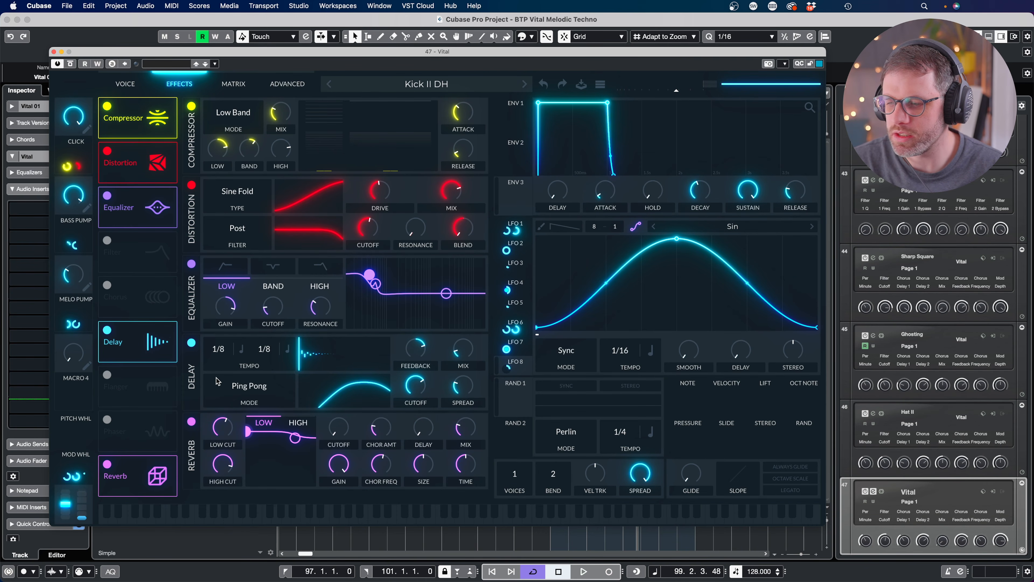
pyautogui.moveTo(250, 437); pyautogui.dragTo(263, 470)
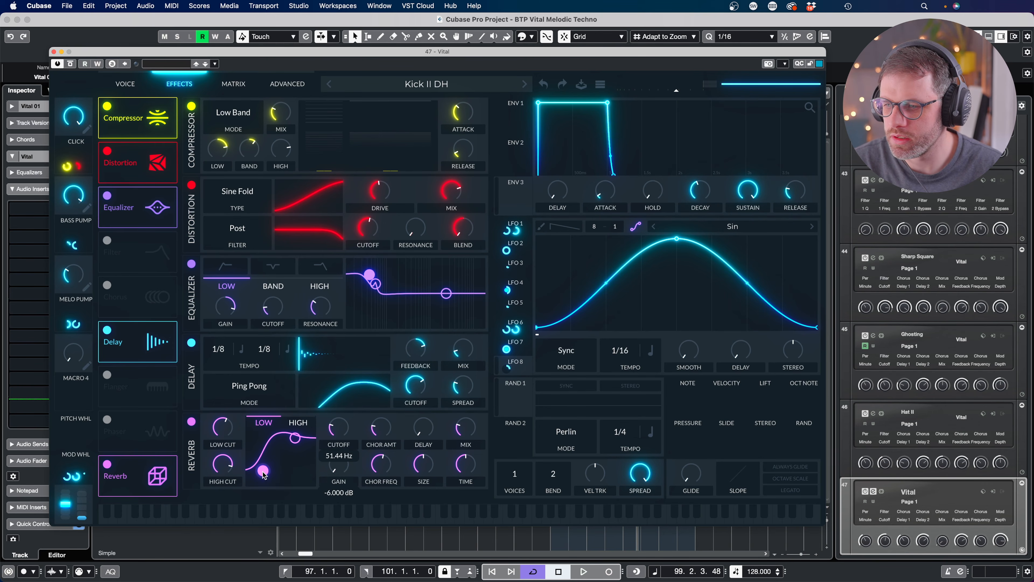
# - Increase the reverb's mix and lengthen its time during playback
pyautogui.press('space')
pyautogui.moveTo(468, 434); pyautogui.dragTo(468, 419)
pyautogui.moveTo(469, 464); pyautogui.dragTo(462, 430)
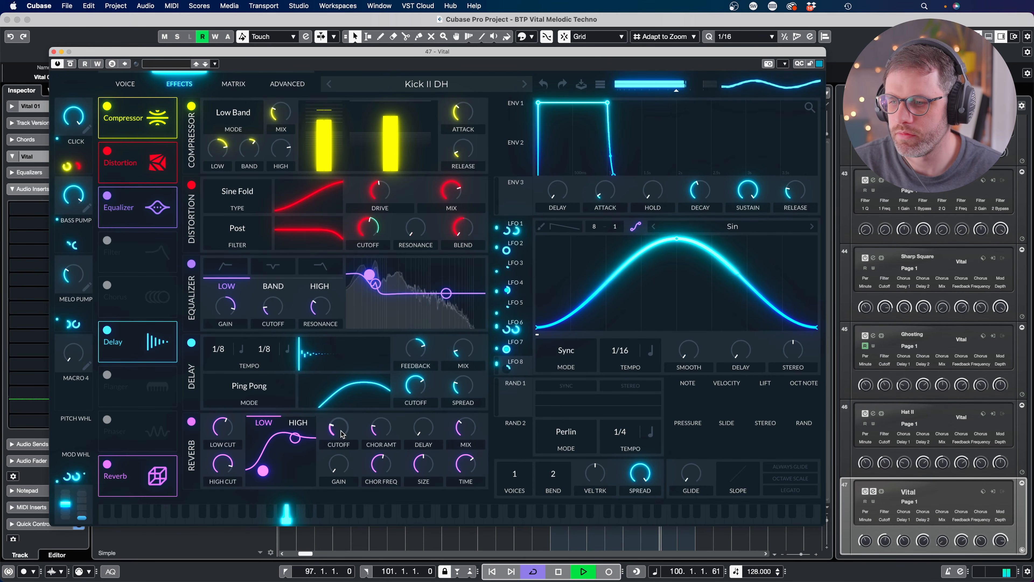
# - Refine the reverb's low and high shelf points and set its low cut to about 1 kHz
pyautogui.moveTo(339, 429); pyautogui.dragTo(339, 419)
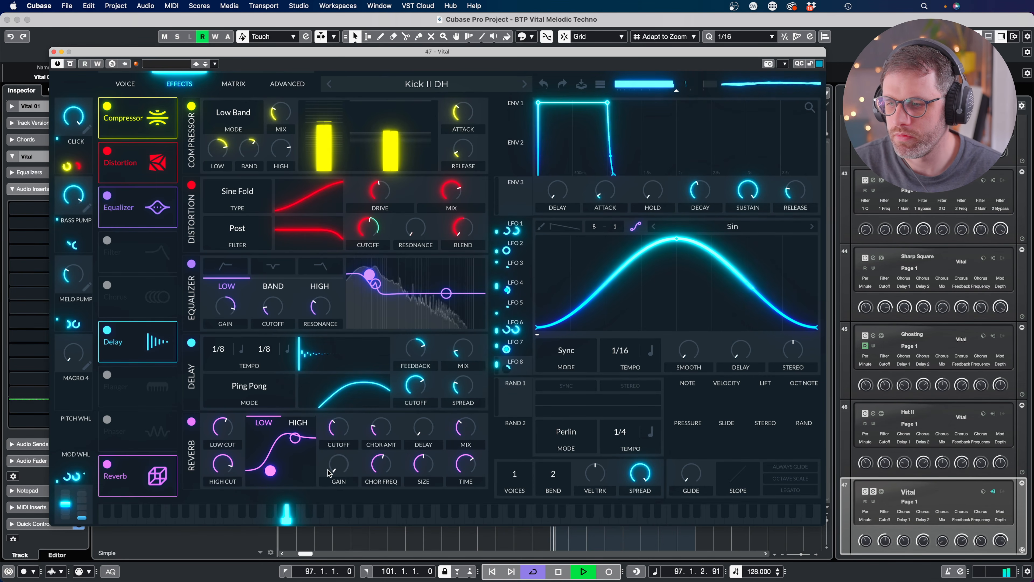
pyautogui.moveTo(337, 470); pyautogui.dragTo(336, 471)
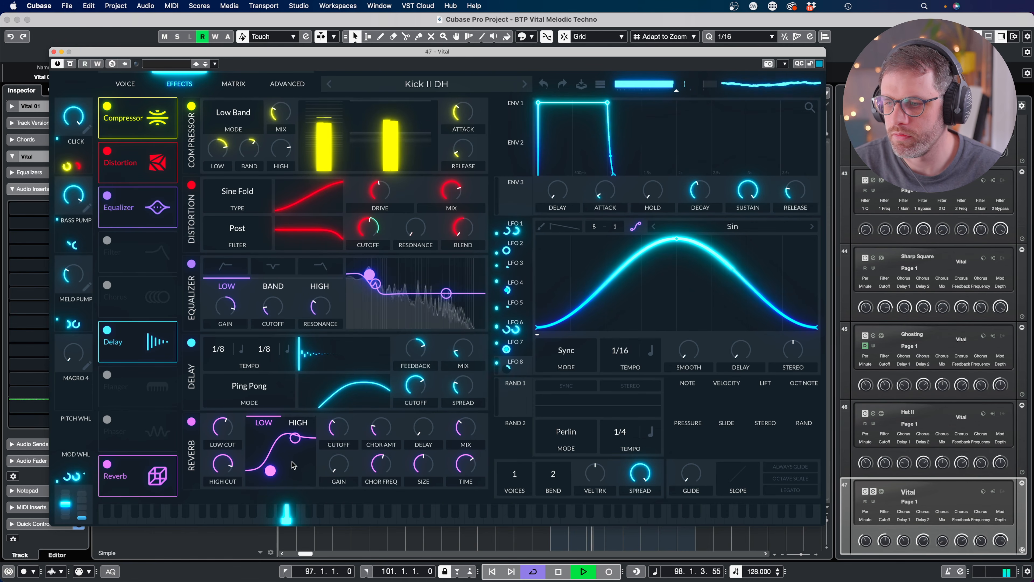
pyautogui.moveTo(294, 437); pyautogui.dragTo(298, 443)
pyautogui.moveTo(218, 434); pyautogui.dragTo(218, 428)
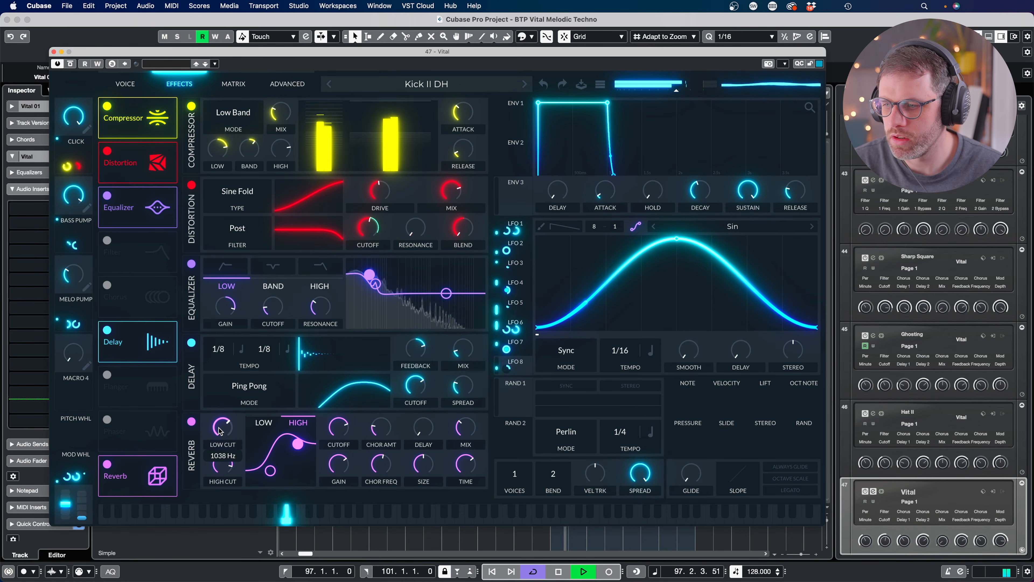
pyautogui.moveTo(218, 431); pyautogui.dragTo(218, 431)
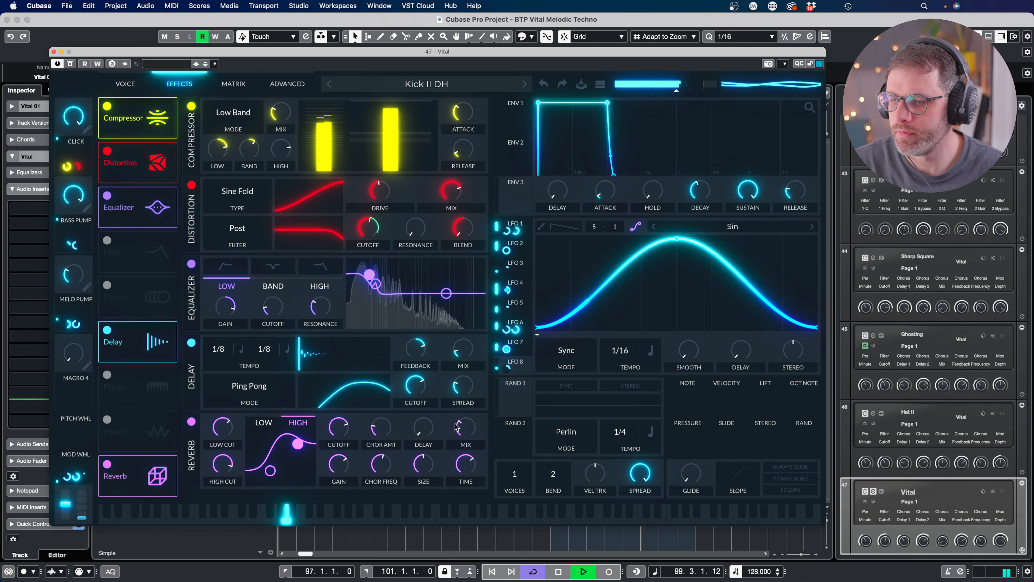
# - Audition a mod wheel sweep up and back to zero, and set the BASS PUMP macro to about 0.58
pyautogui.click(126, 83)
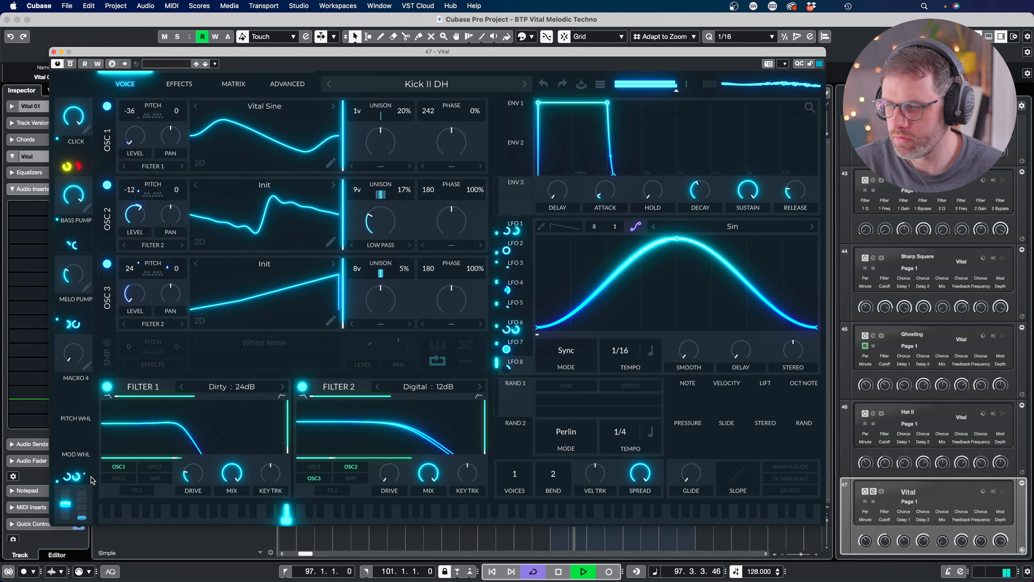
pyautogui.moveTo(85, 516); pyautogui.dragTo(86, 443)
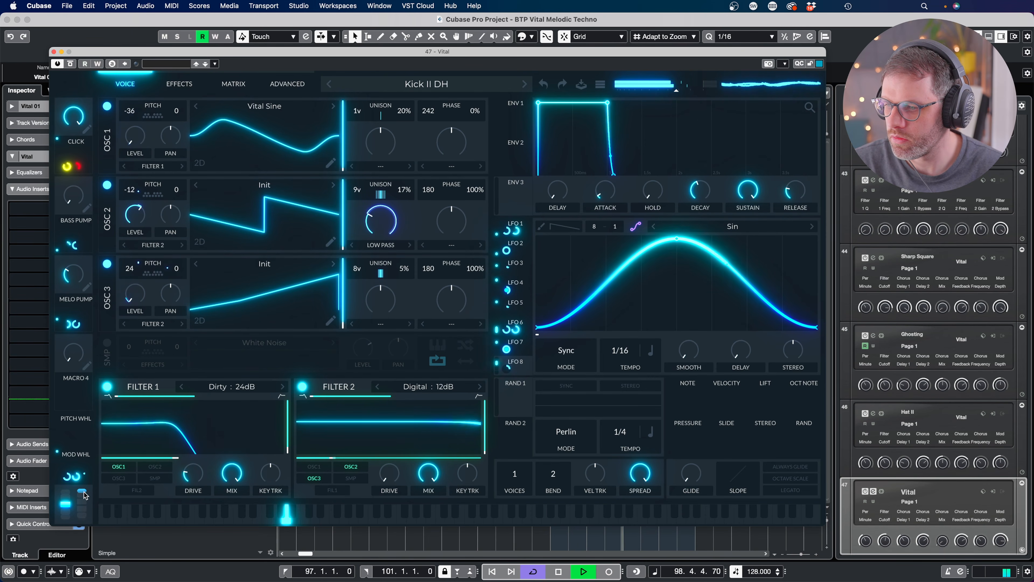
pyautogui.moveTo(85, 494); pyautogui.dragTo(84, 534)
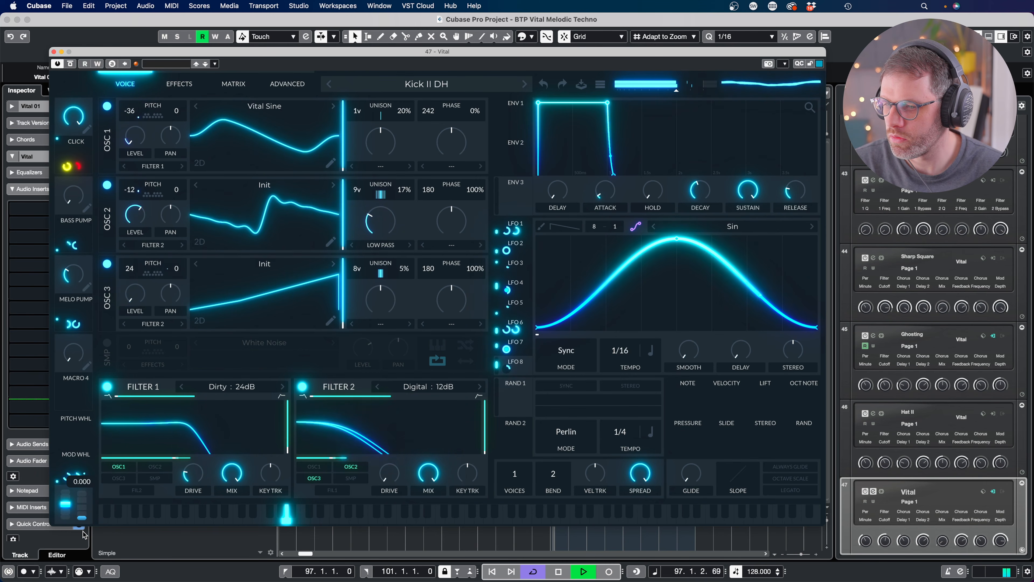
pyautogui.moveTo(73, 195); pyautogui.dragTo(82, 157)
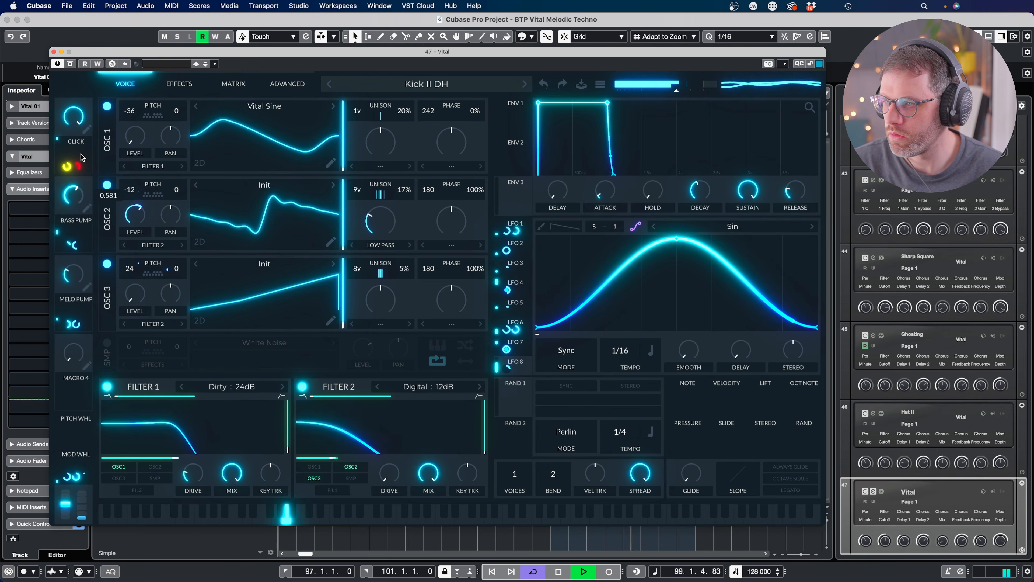
pyautogui.press('space')
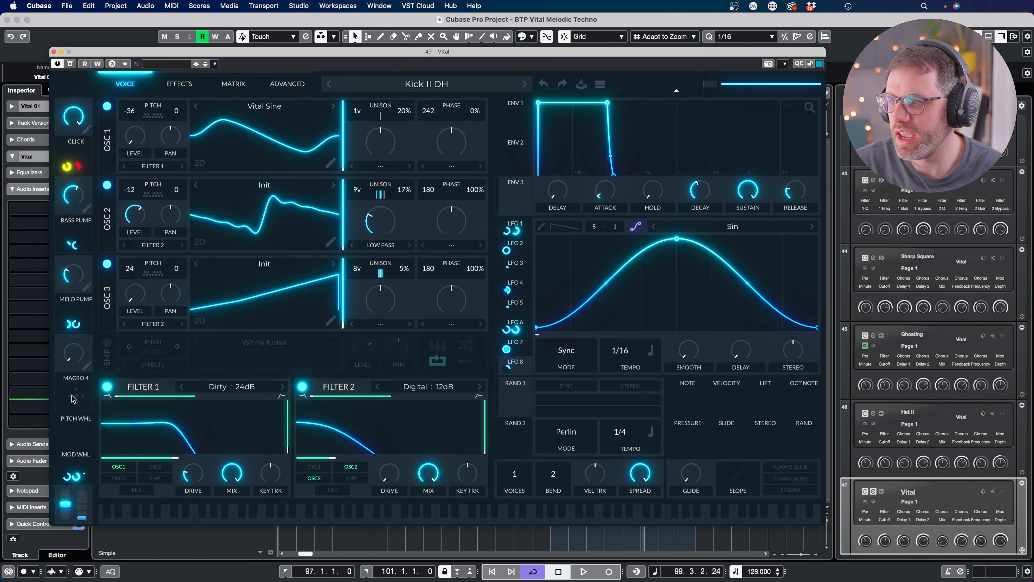
# - Assign Macro 4 to the modulation amount on oscillator 1's level and start playback to audition it
pyautogui.moveTo(73, 399)
pyautogui.mouseDown()
pyautogui.moveTo(111, 151)
pyautogui.moveTo(75, 328)
pyautogui.moveTo(81, 385)
pyautogui.mouseUp()
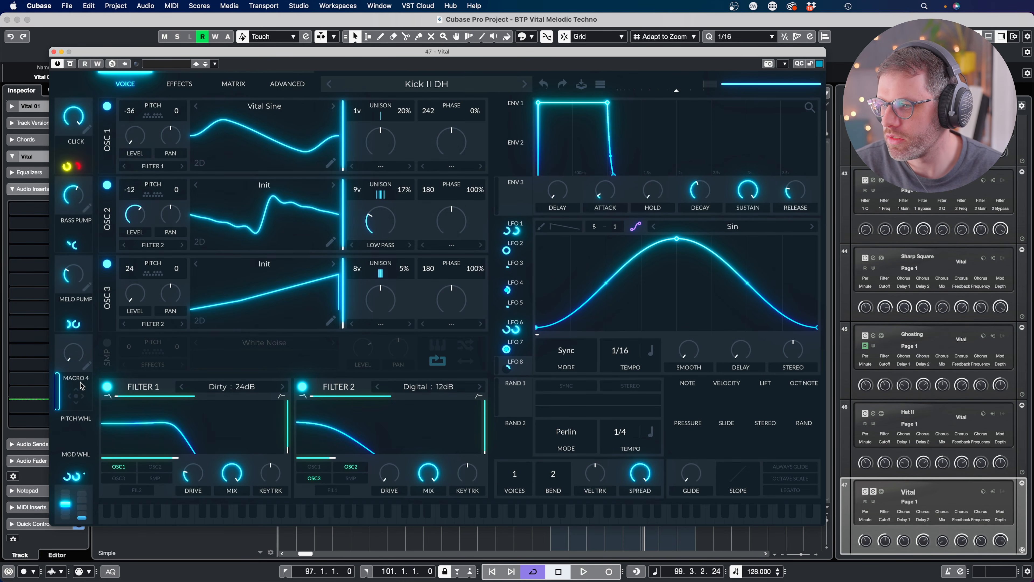
pyautogui.moveTo(137, 164)
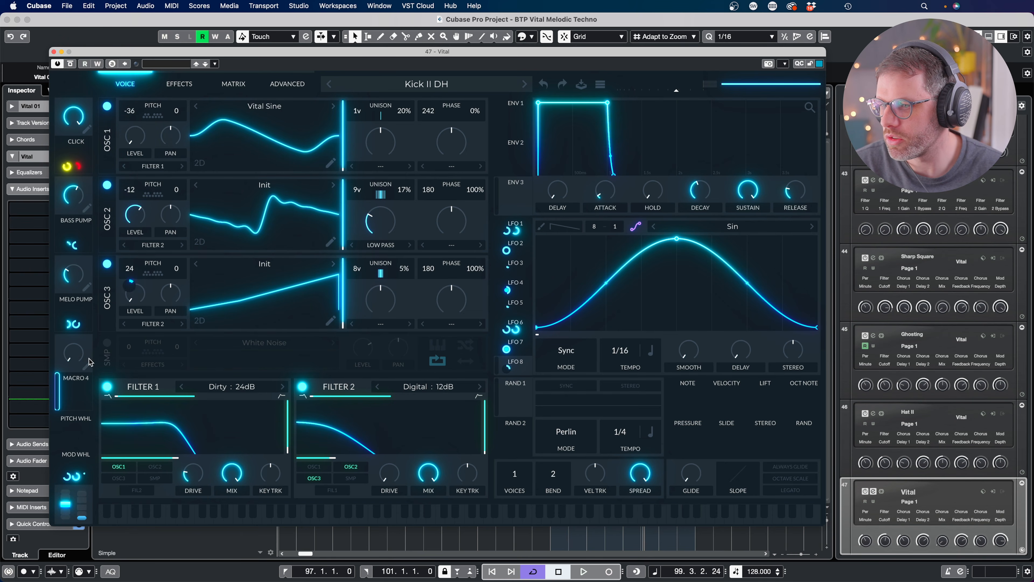
pyautogui.moveTo(87, 334); pyautogui.dragTo(122, 169)
pyautogui.press('space')
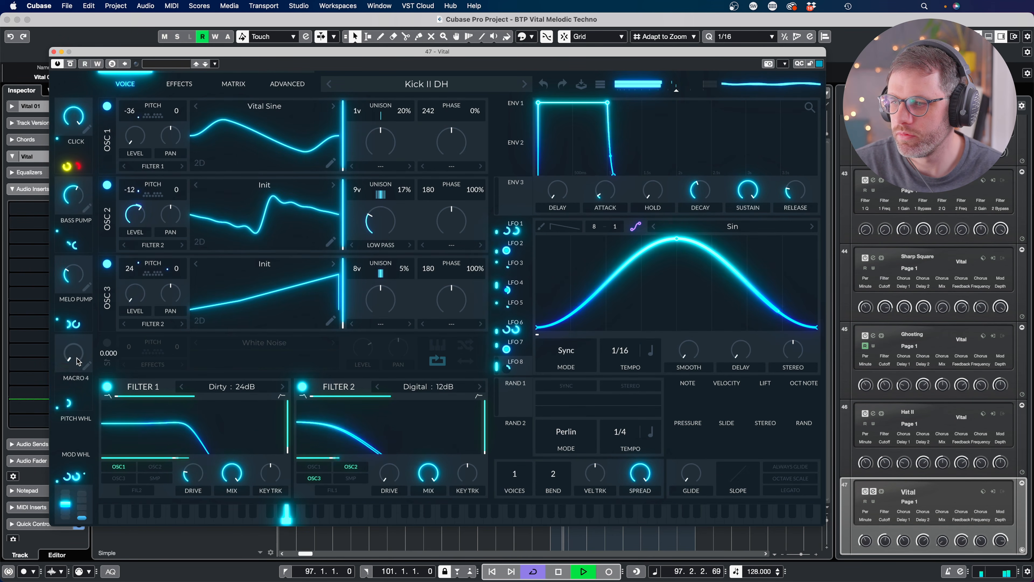
# - Turn Macro 4 down to zero during playback and rename it KICK MIX
pyautogui.moveTo(77, 348)
pyautogui.moveTo(77, 348)
pyautogui.mouseDown()
pyautogui.moveTo(73, 296)
pyautogui.moveTo(86, 364)
pyautogui.mouseUp()
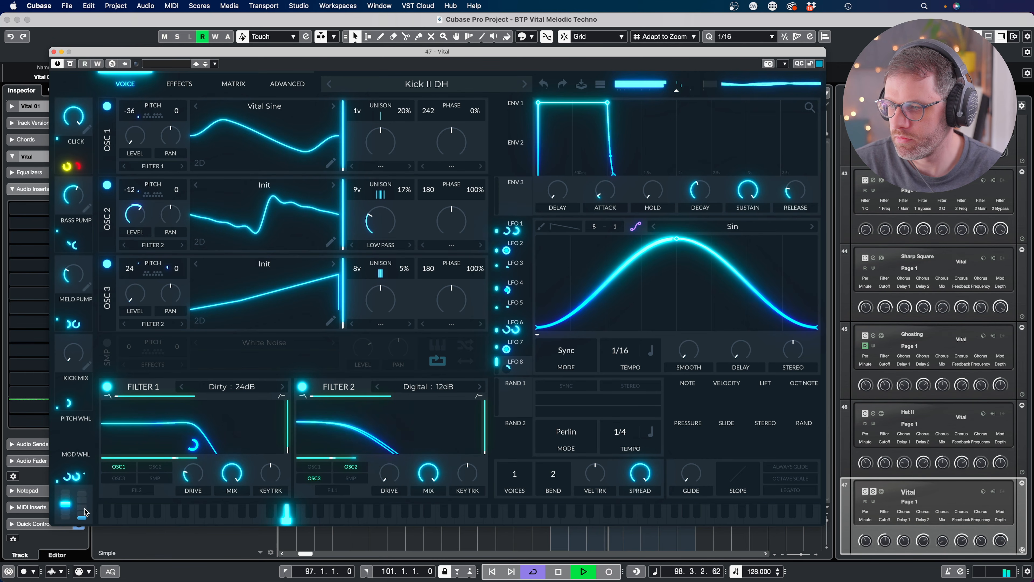
# - Audition a mod wheel sweep, raise the KICK MIX macro to full, and stop playback
pyautogui.moveTo(82, 515); pyautogui.dragTo(89, 455)
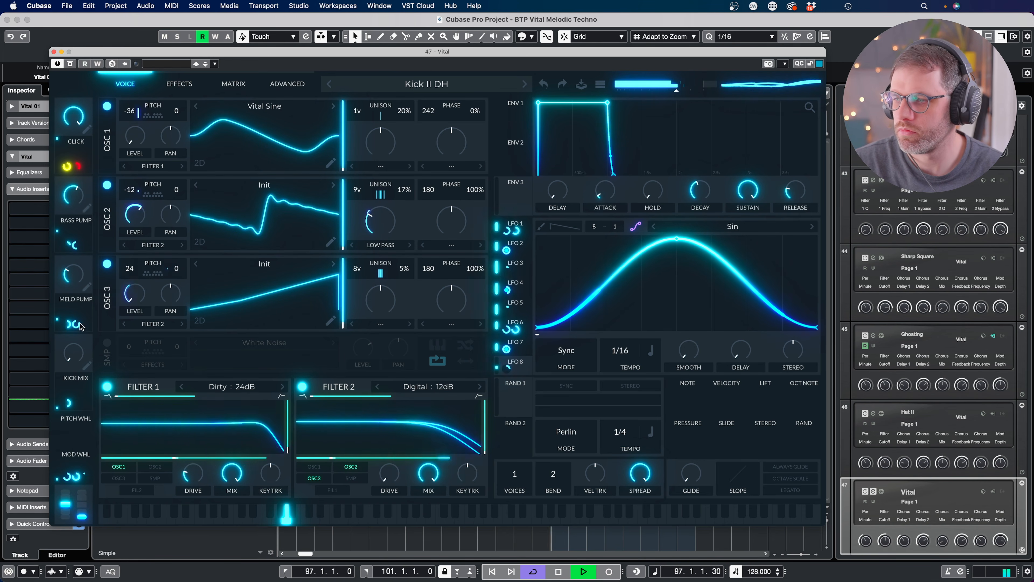
pyautogui.moveTo(70, 365); pyautogui.dragTo(55, 118)
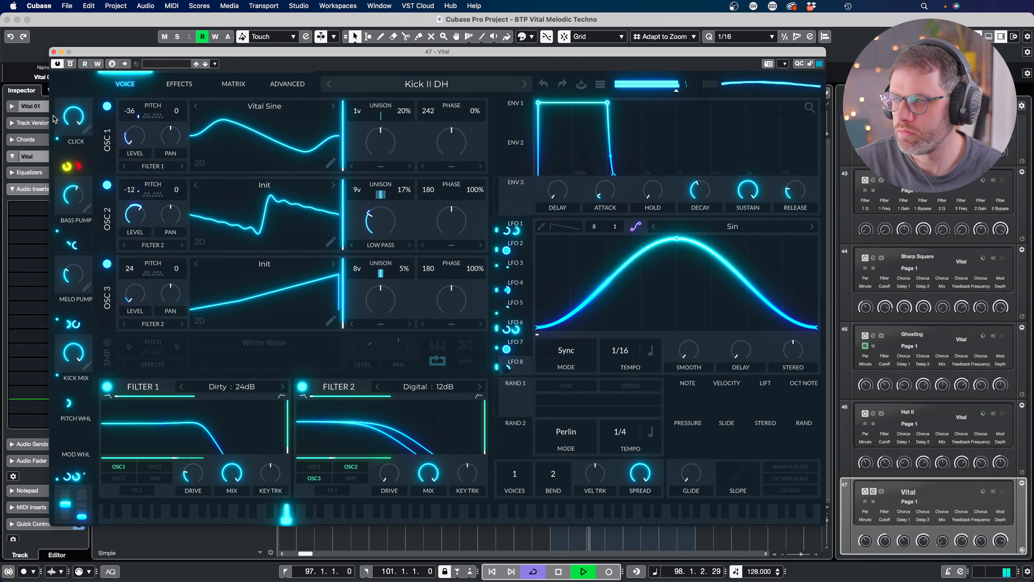
pyautogui.press('space')
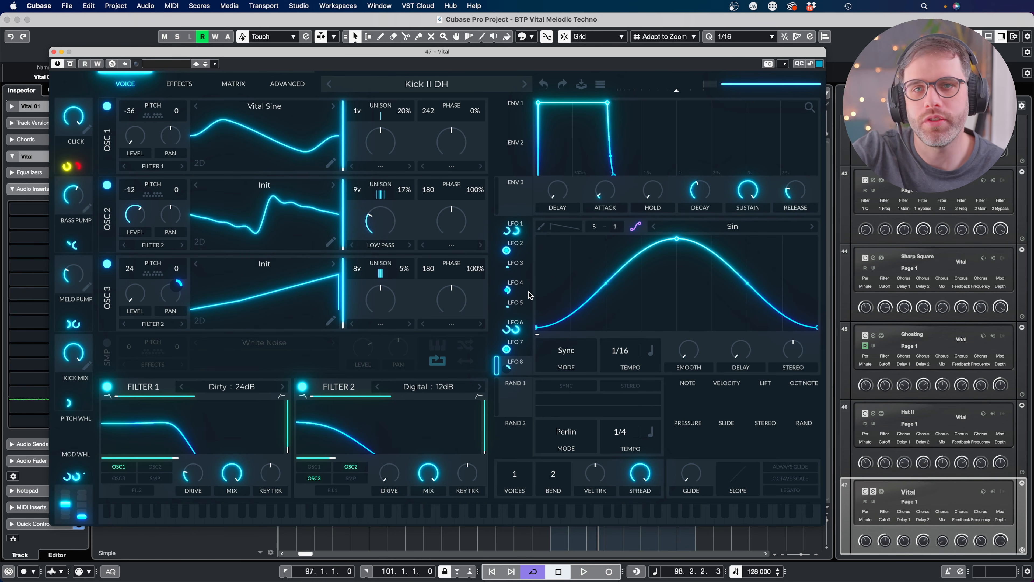
# - Review the shape and settings of LFO 1, and return to the sine-shaped LFO 8
pyautogui.moveTo(151, 332)
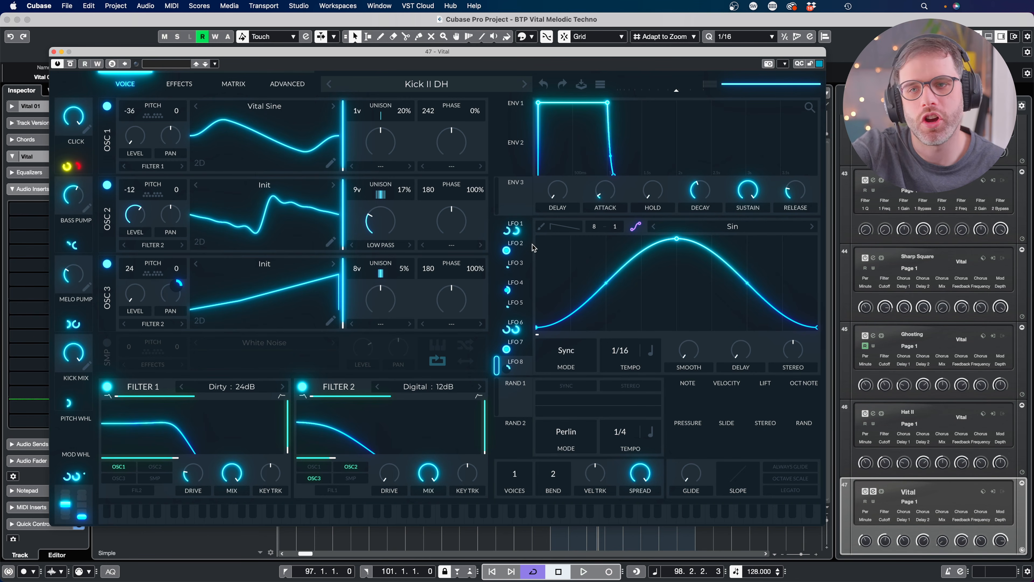
pyautogui.click(526, 235)
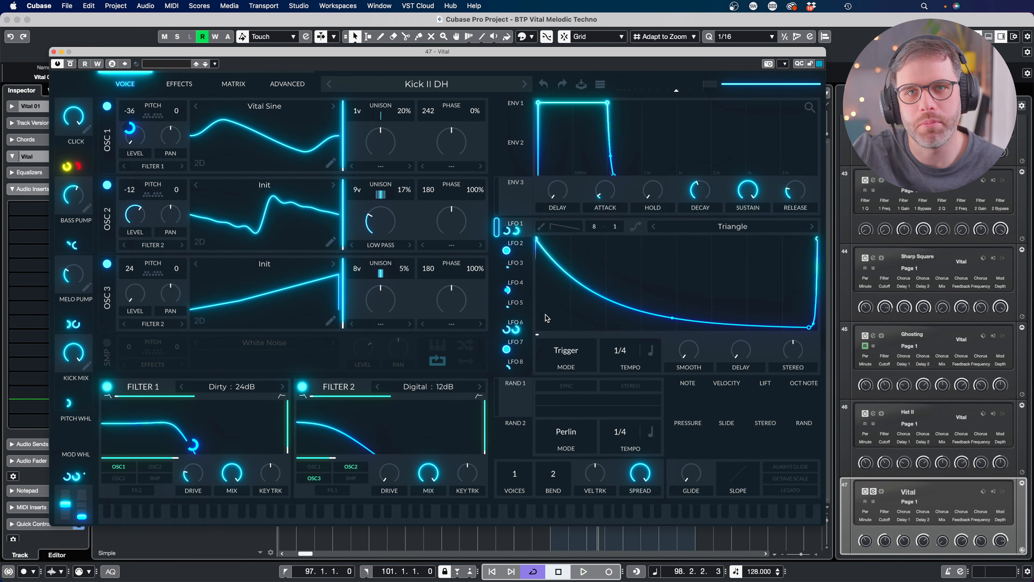
pyautogui.click(511, 369)
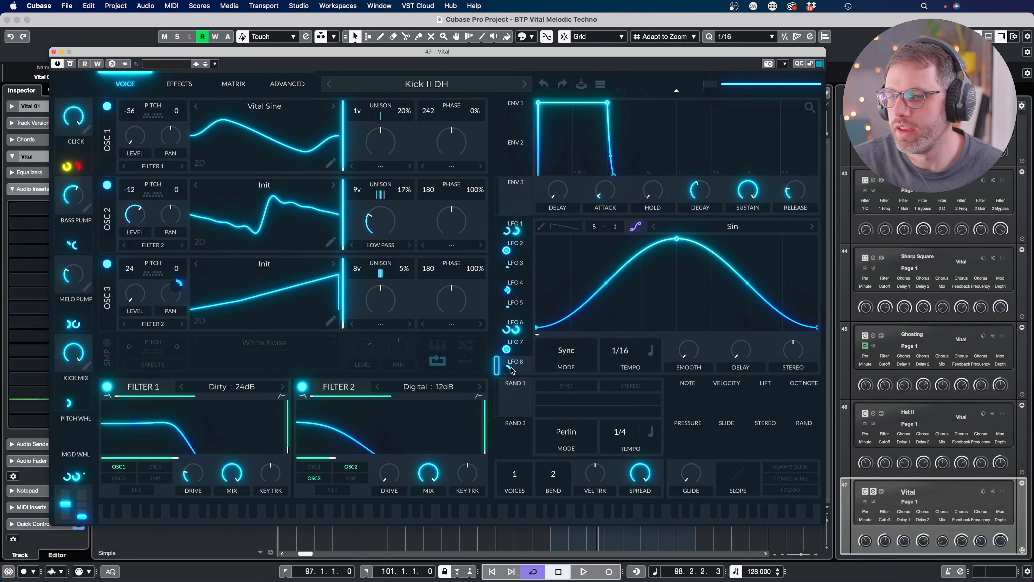